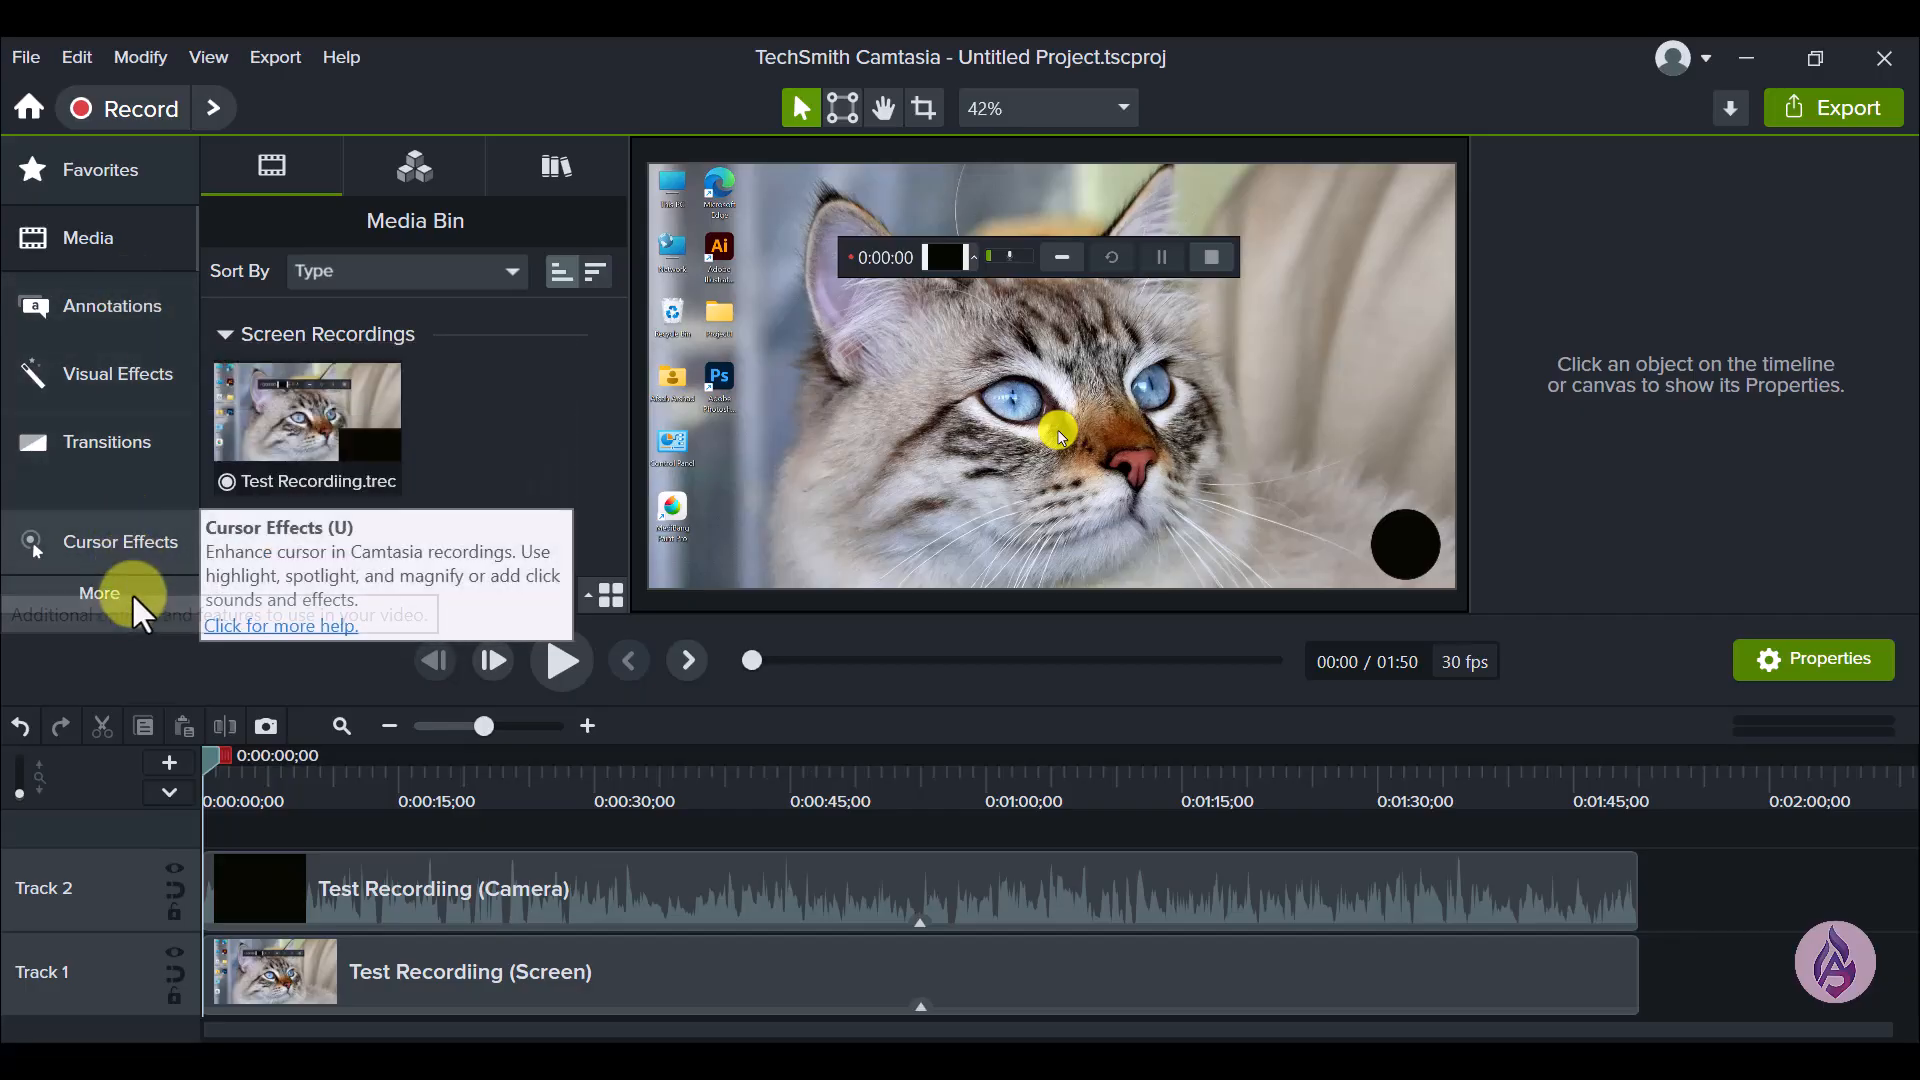
- Open the cursor effects collection and browse the available effects, including Cursor Highlight, Cursor Path Creator and Cursor Spotlight
left_click(128, 600)
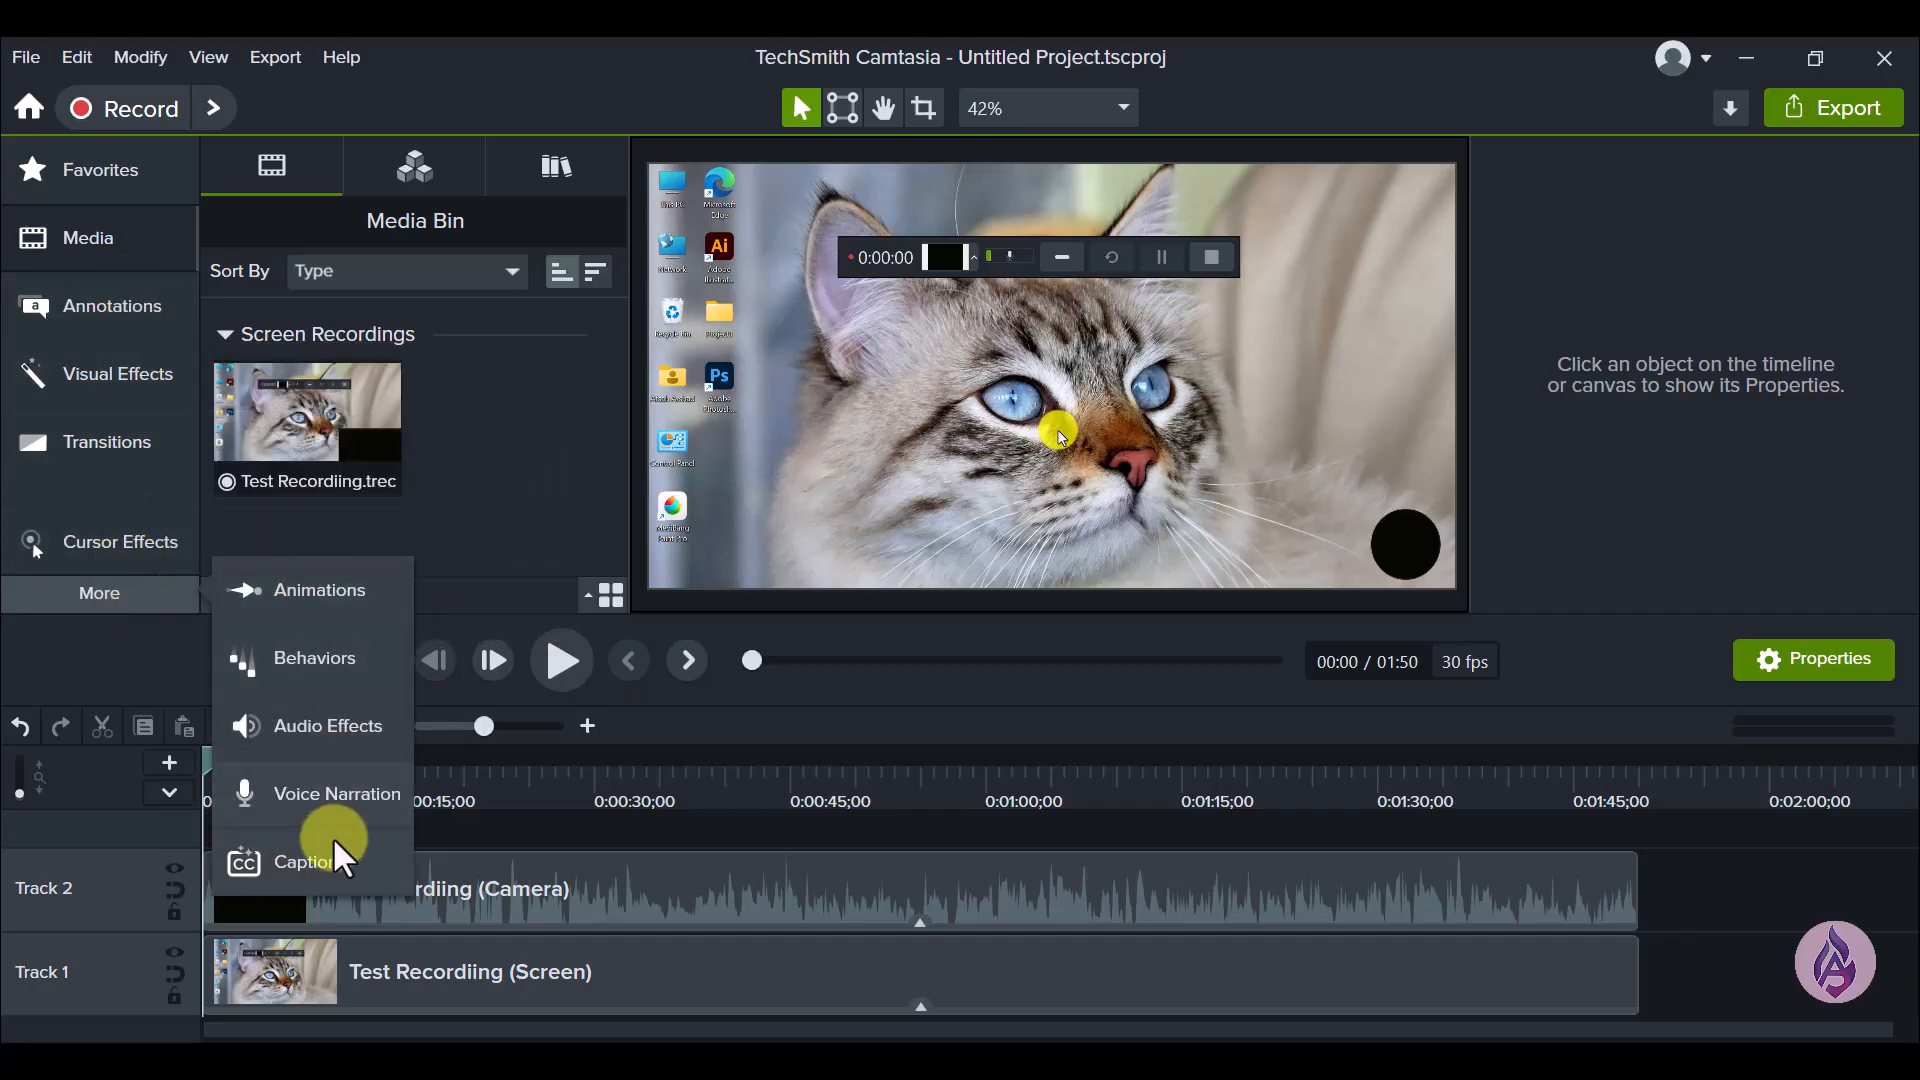
left_click(70, 555)
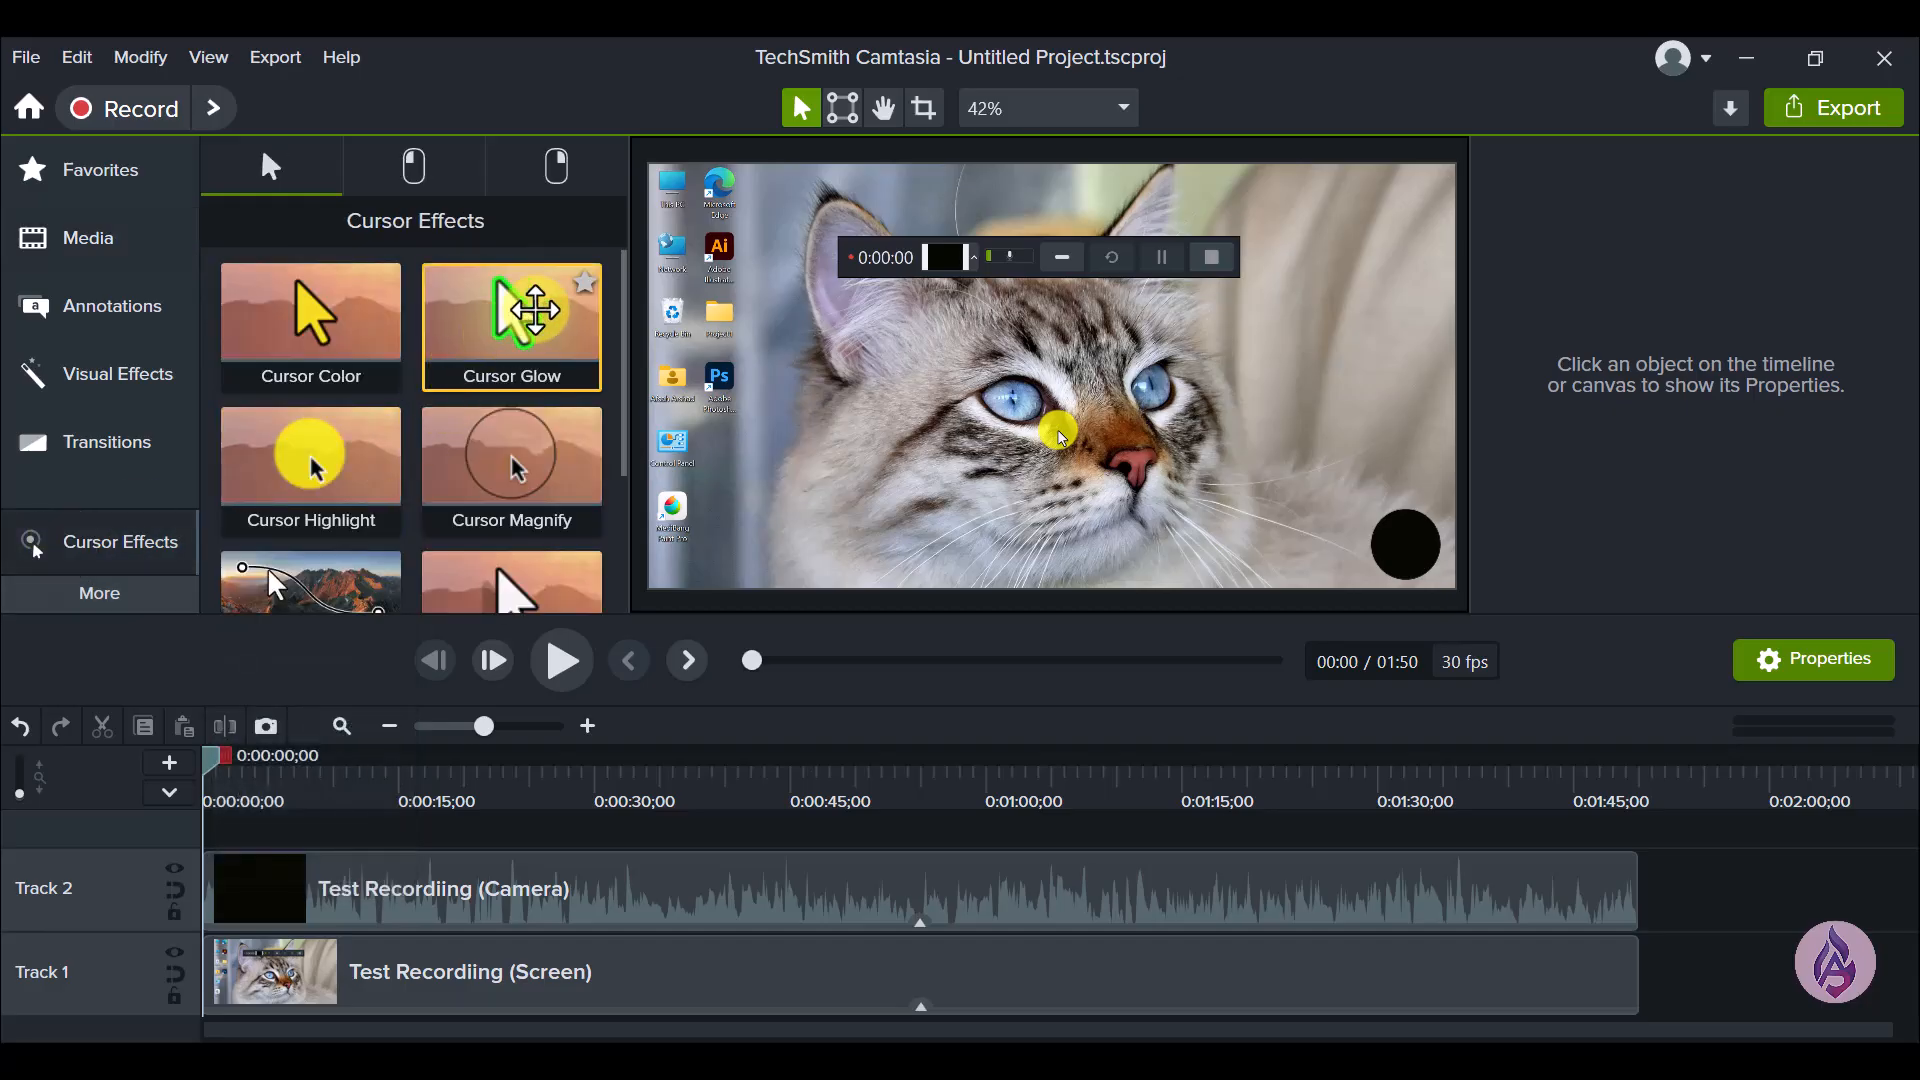
left_click_drag(628, 377, 618, 440)
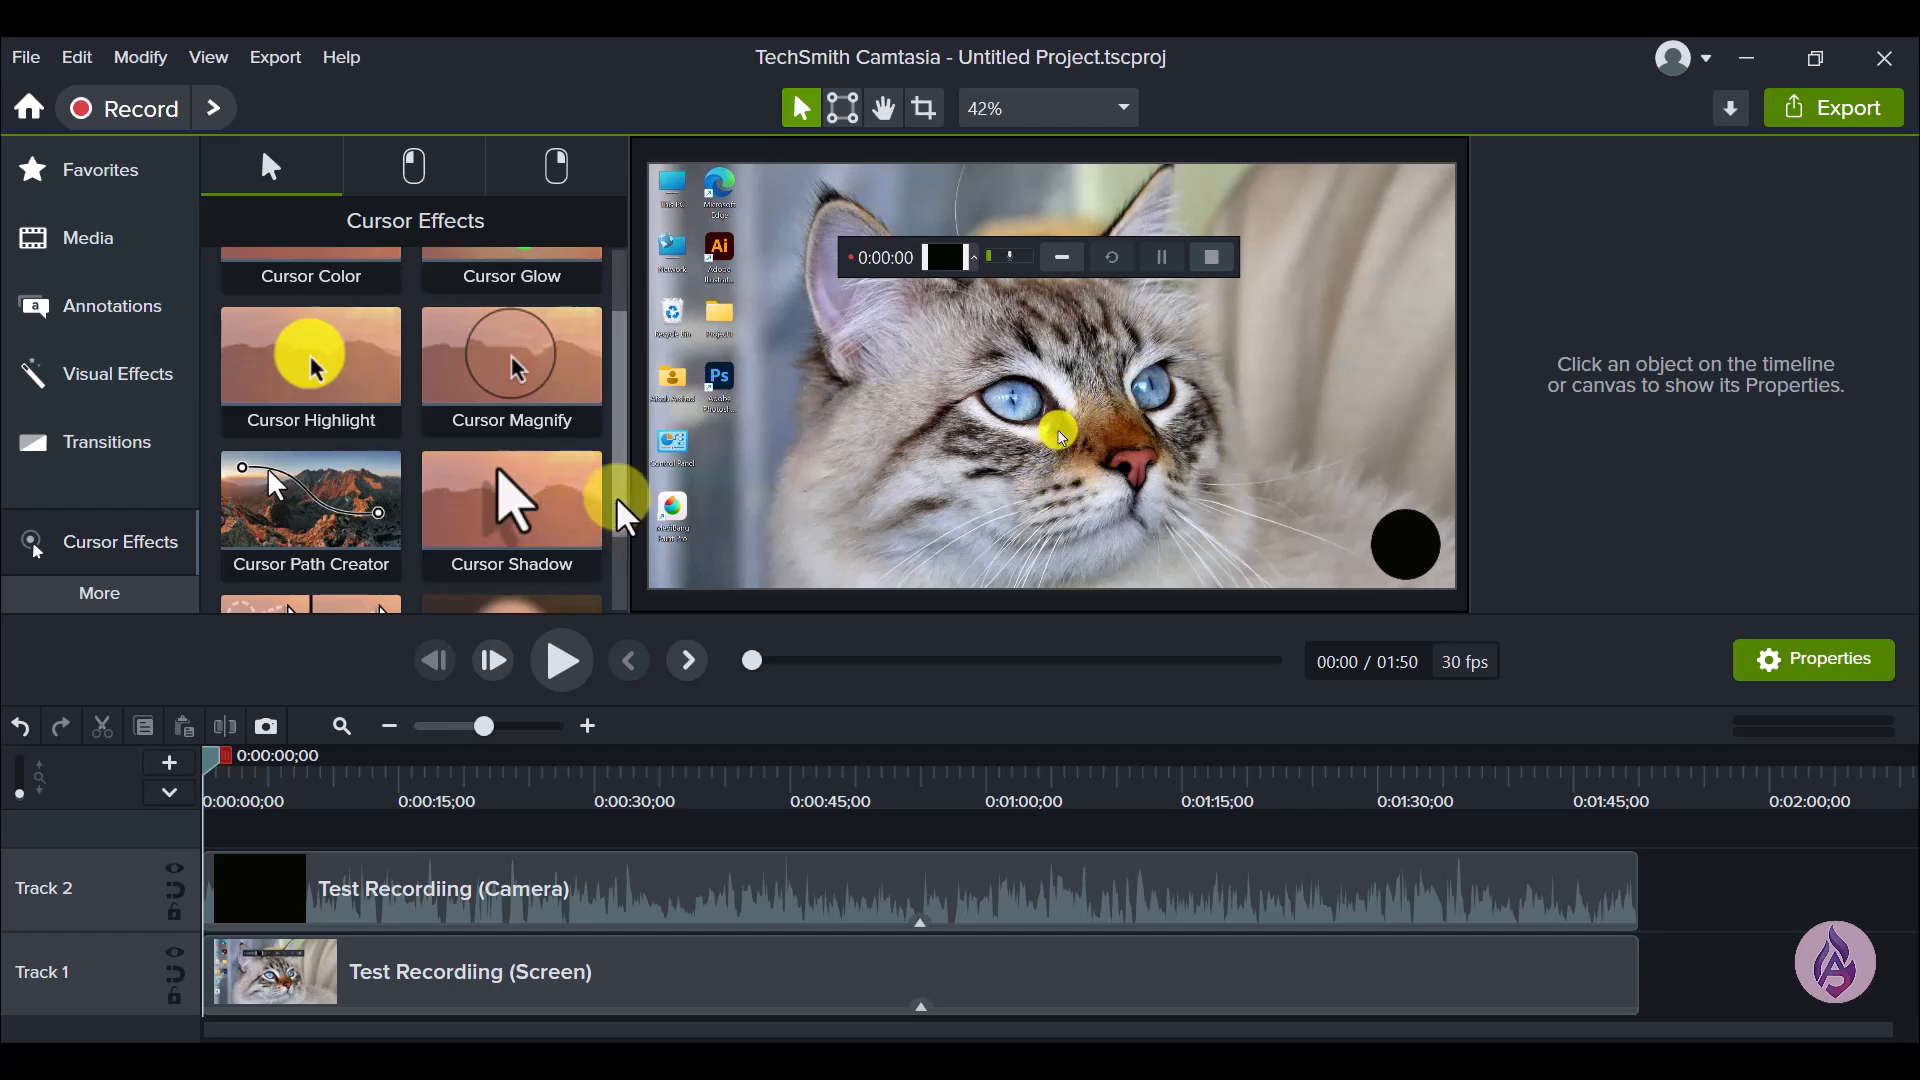
scroll(624, 455, "down", 2)
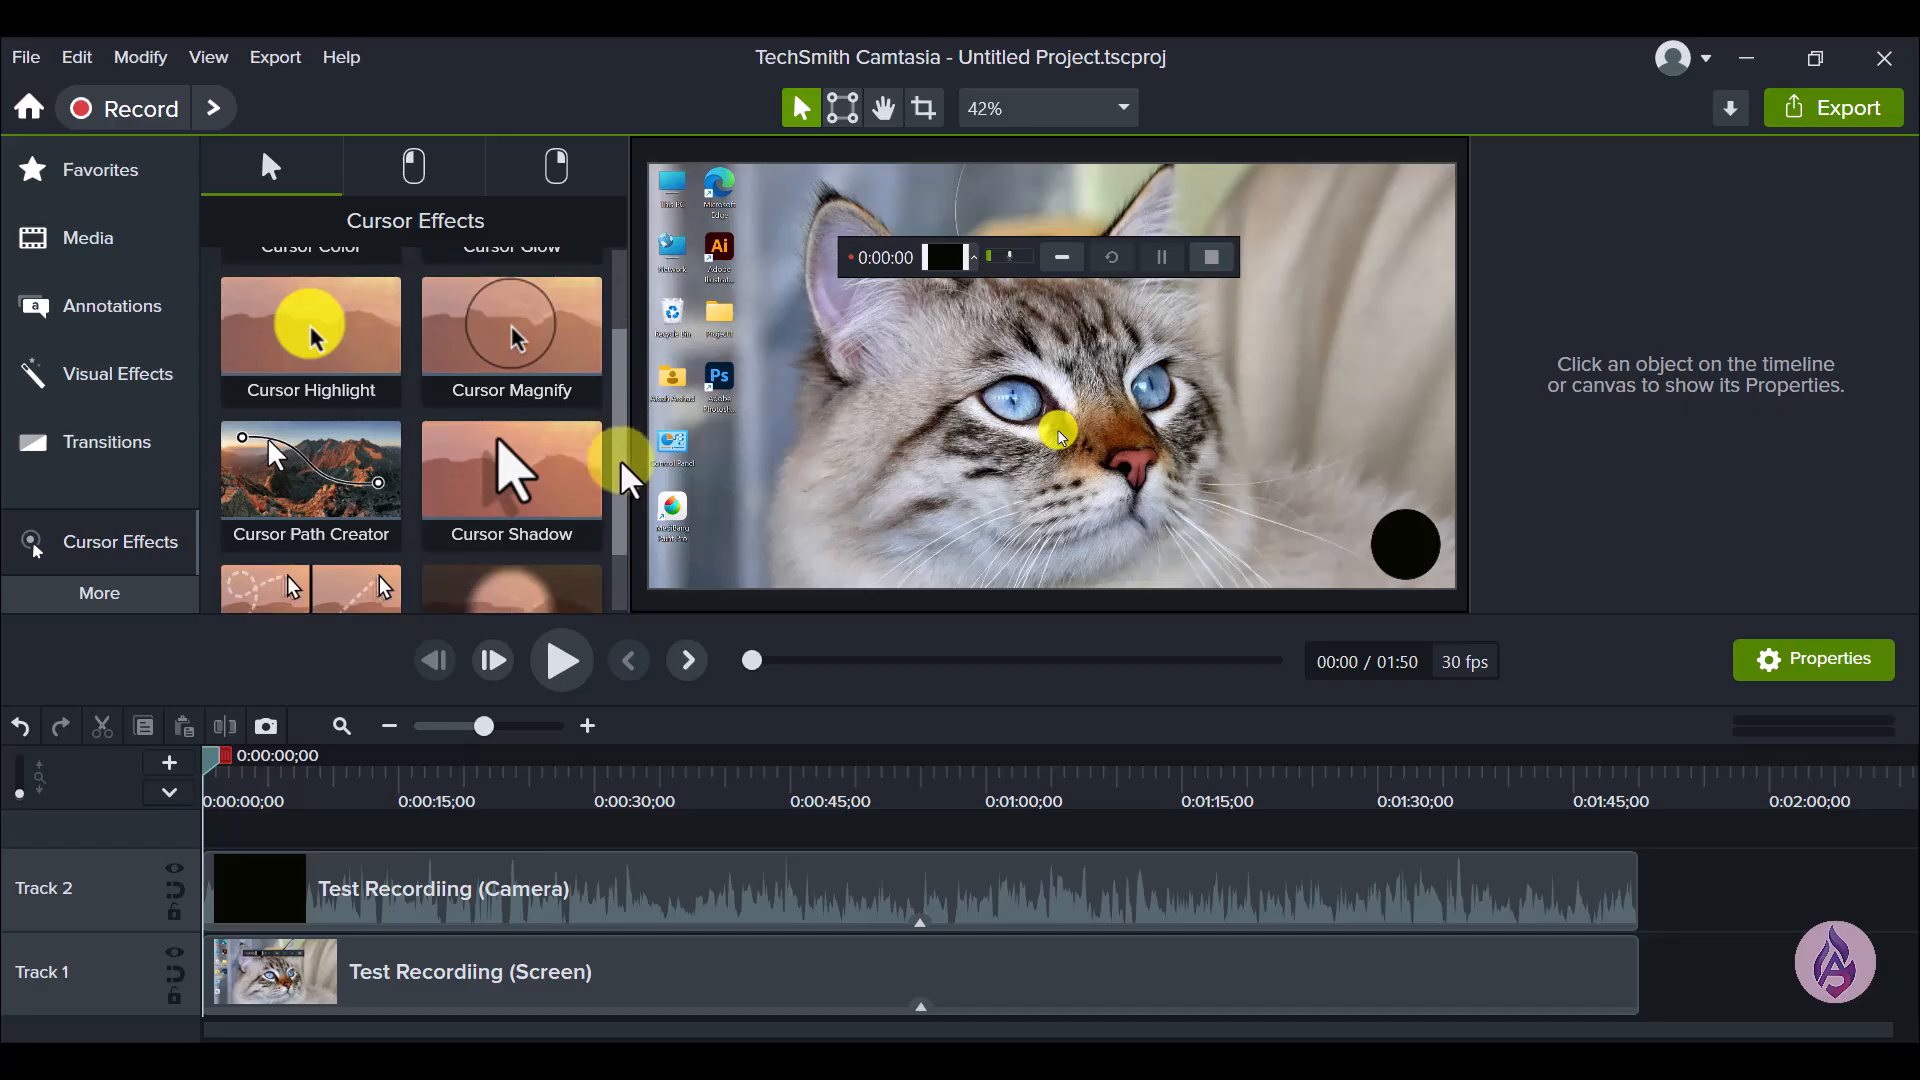
mouse_move(613, 570)
left_mouse_down()
mouse_move(621, 441)
mouse_move(601, 372)
mouse_move(612, 560)
left_mouse_up()
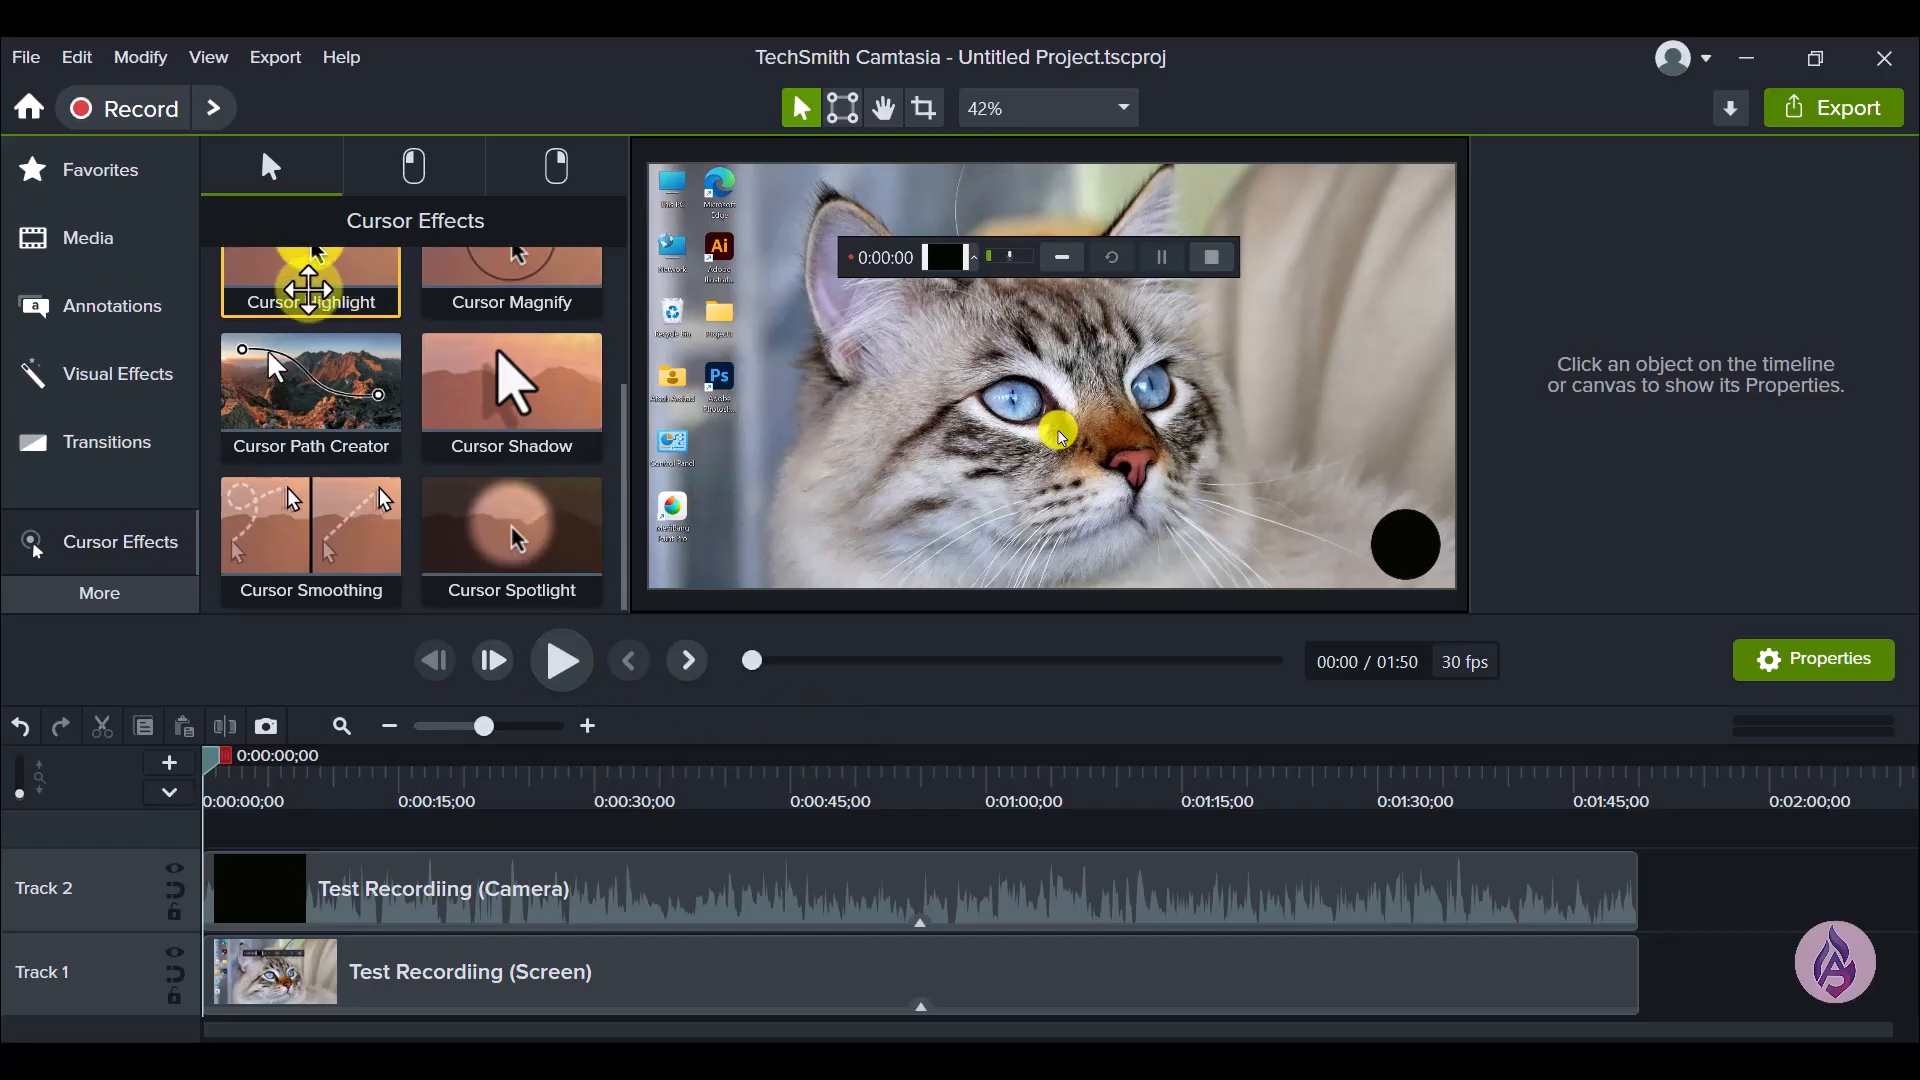
left_click_drag(308, 290, 576, 972)
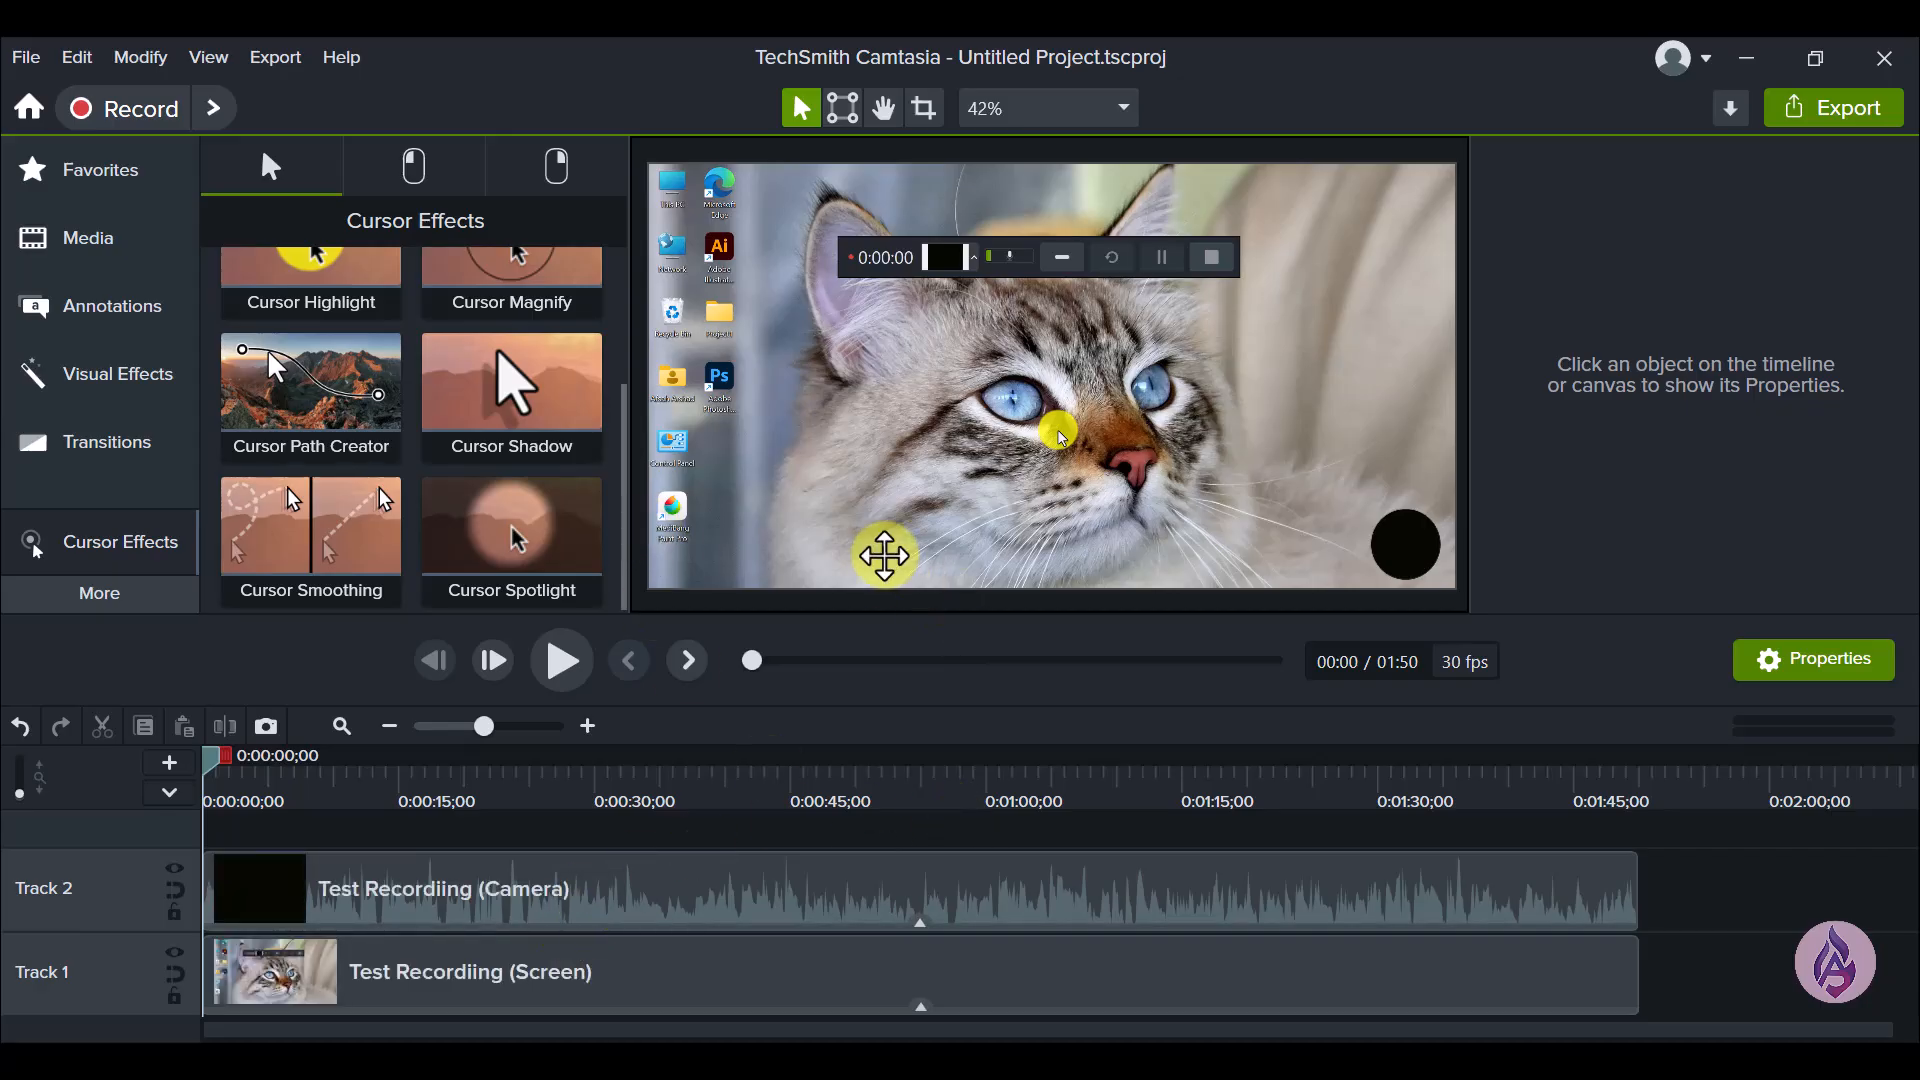
scroll(614, 410, "up", 2)
scroll(614, 394, "up", 3)
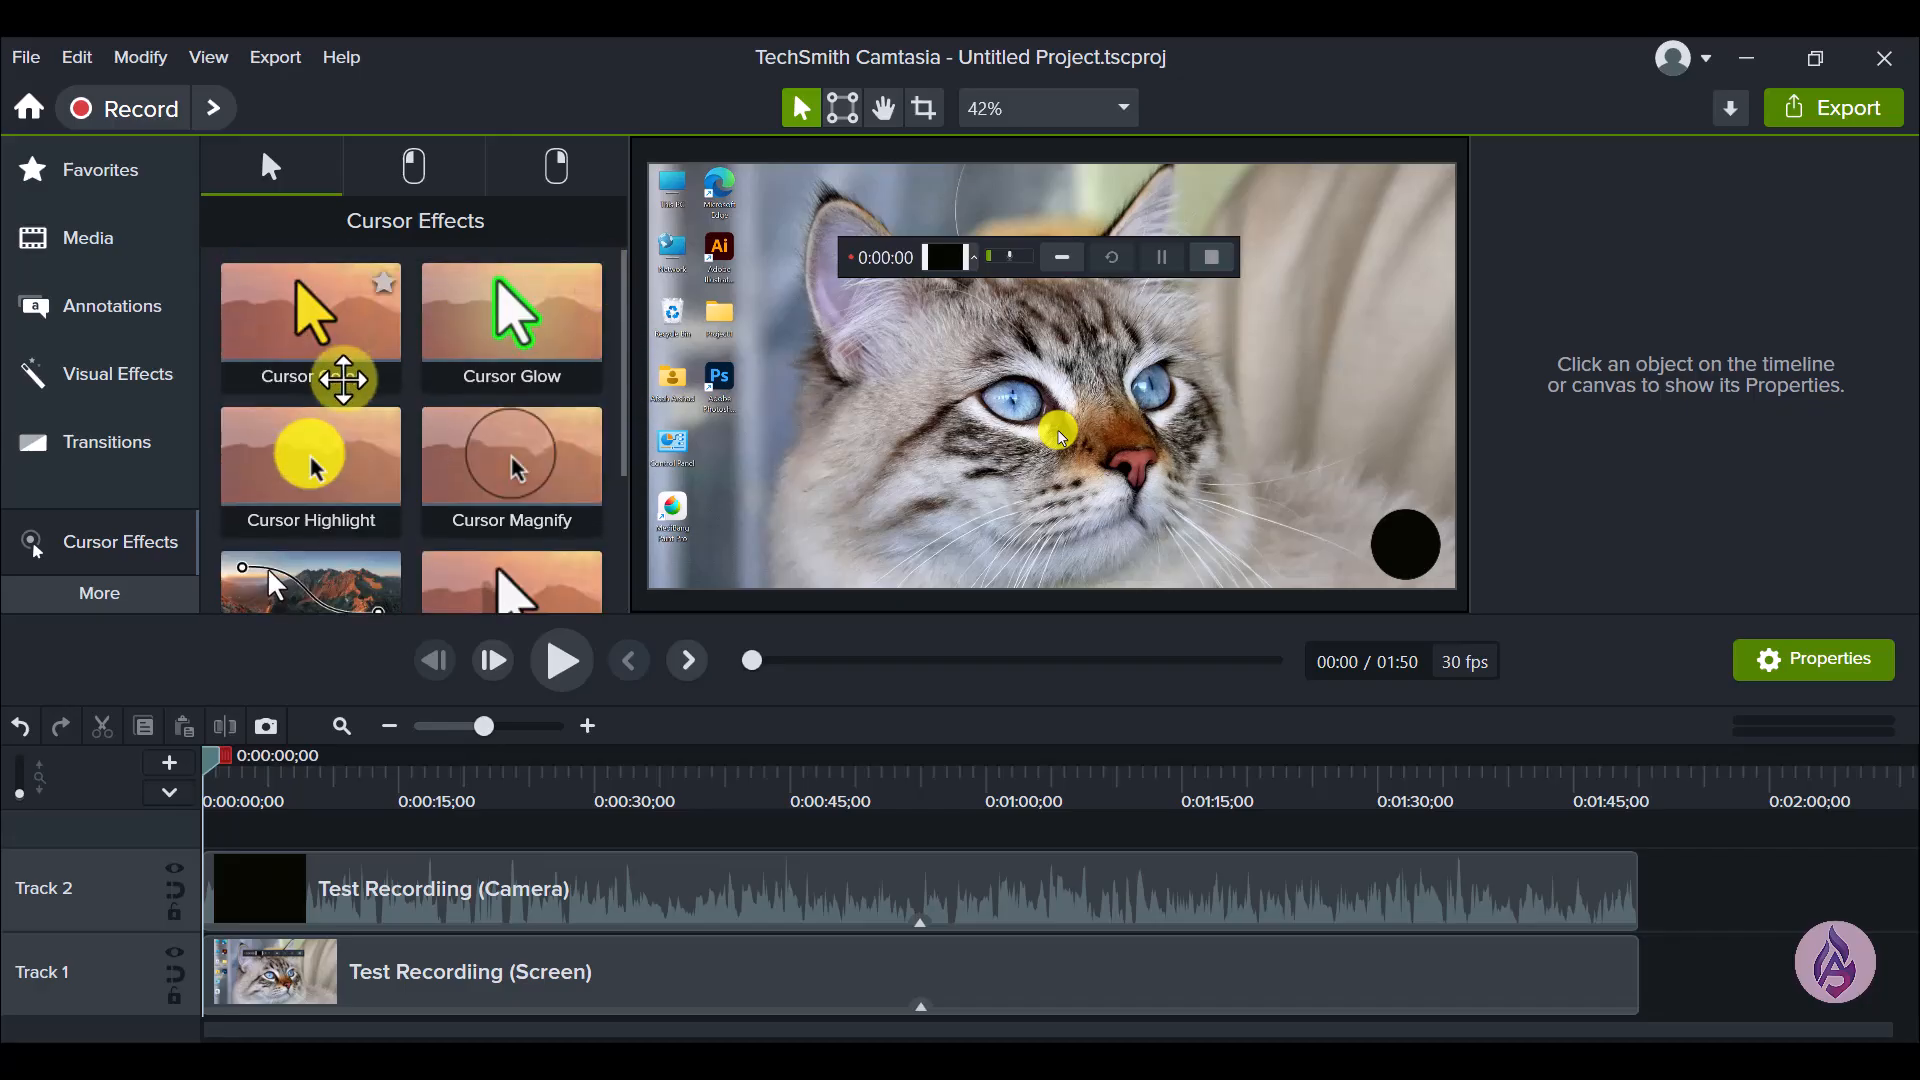
left_click(525, 420)
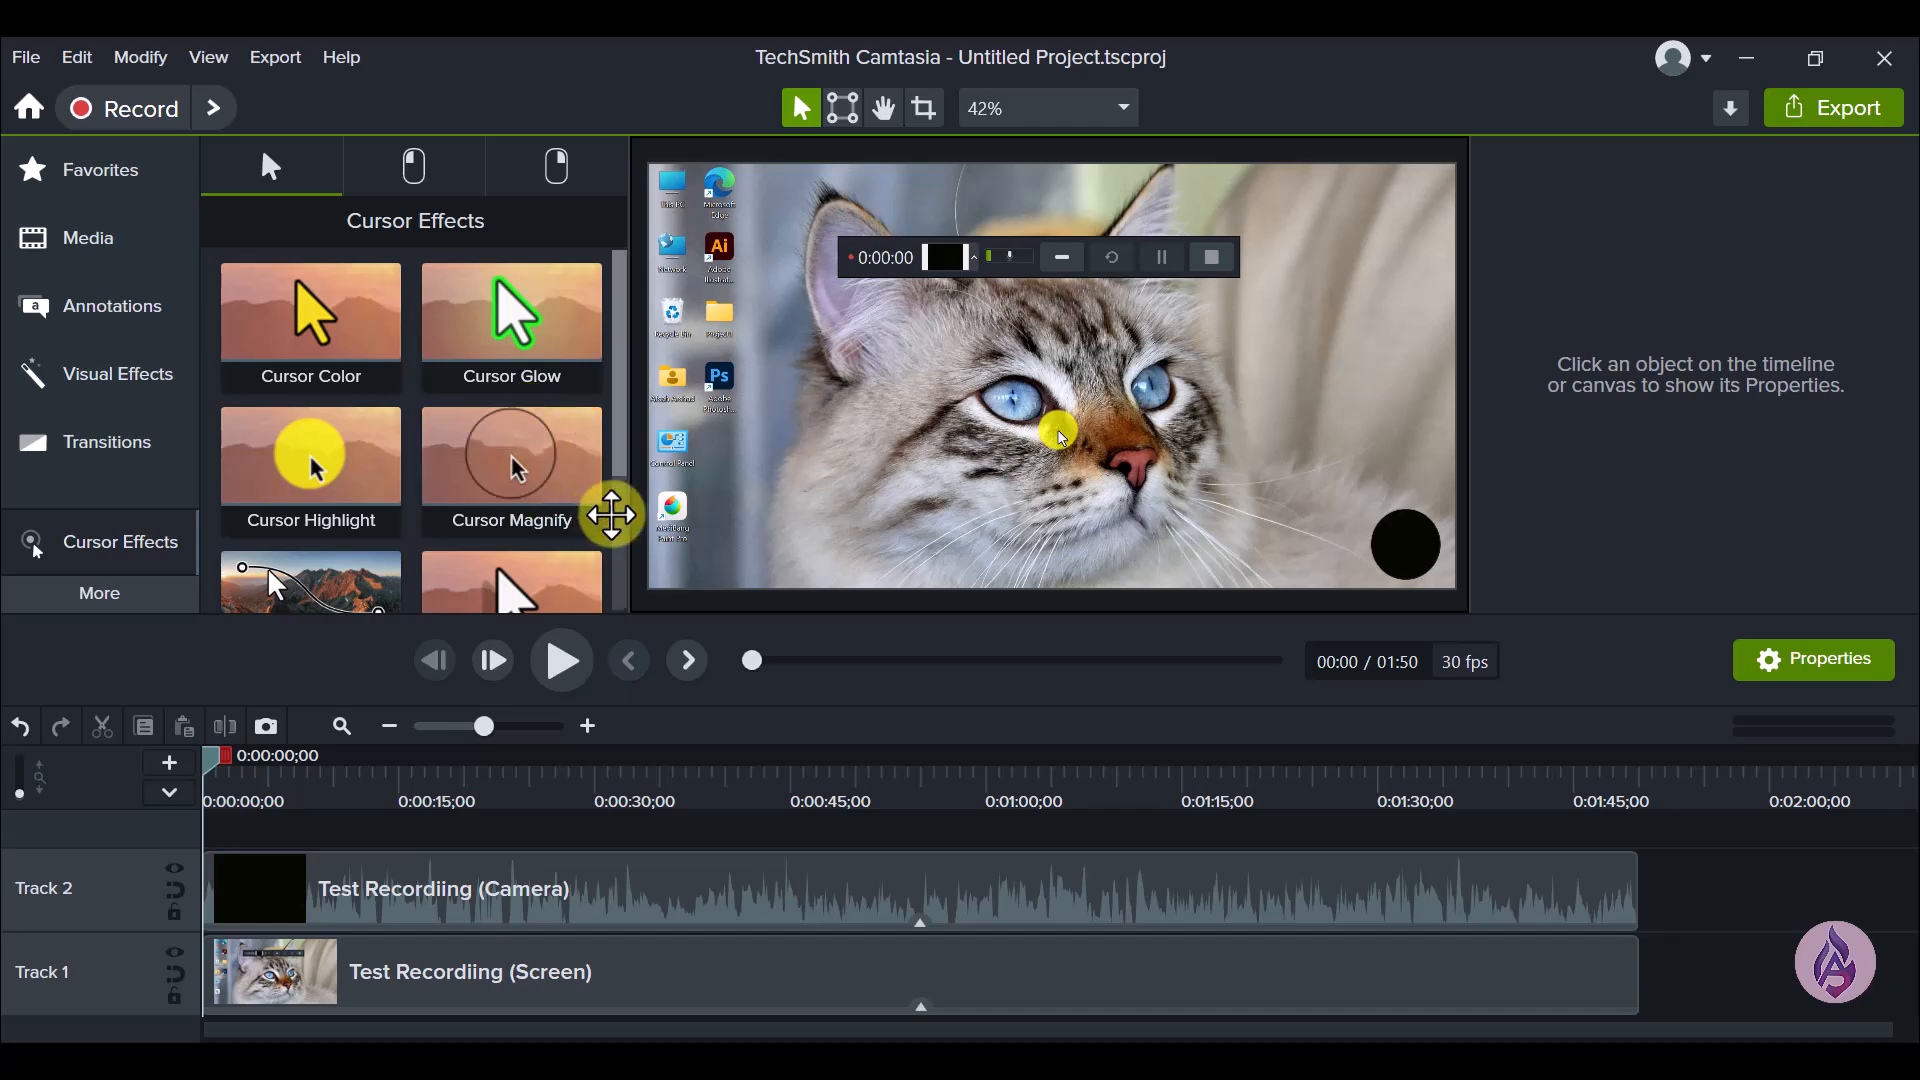
- Apply the Cursor Glow effect to the Test Recordiing (Screen) clip on Track 1
left_click_drag(548, 570, 493, 977)
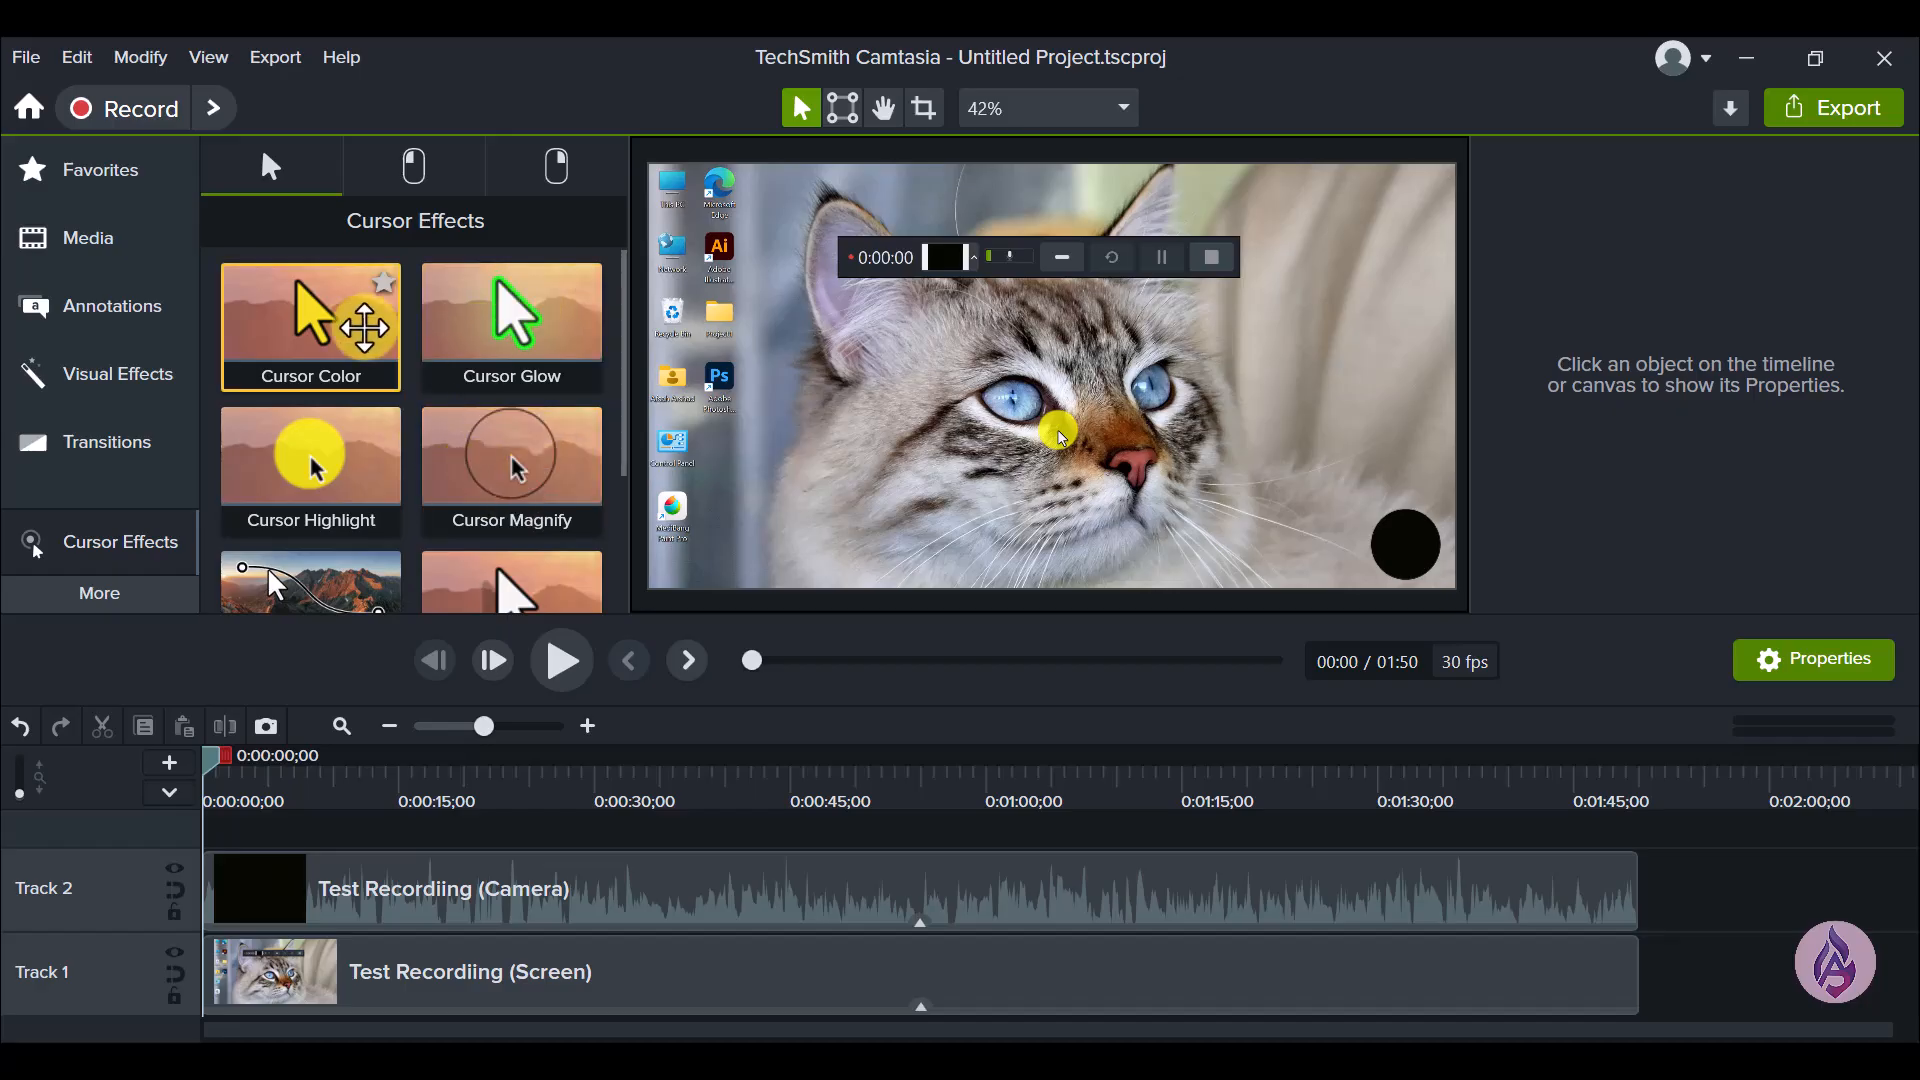
left_click_drag(502, 342, 844, 1002)
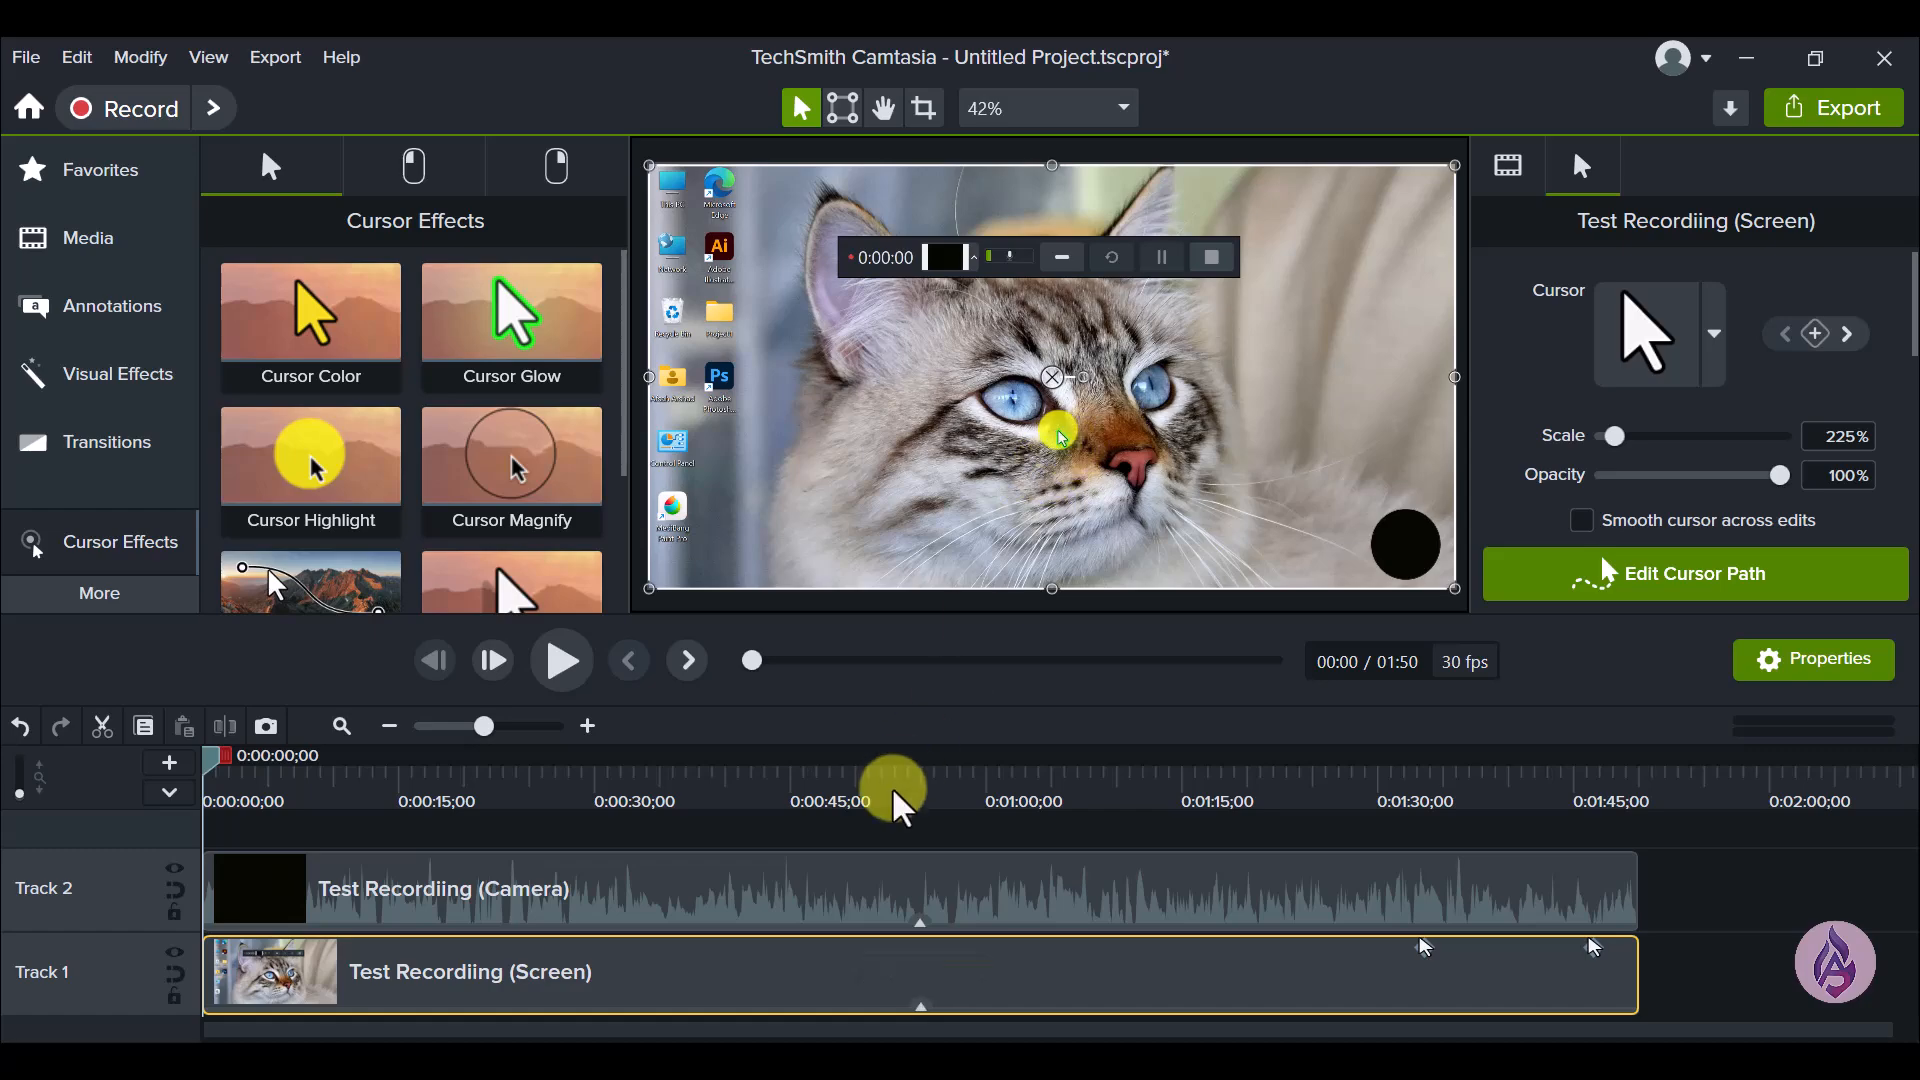
left_click(1740, 950)
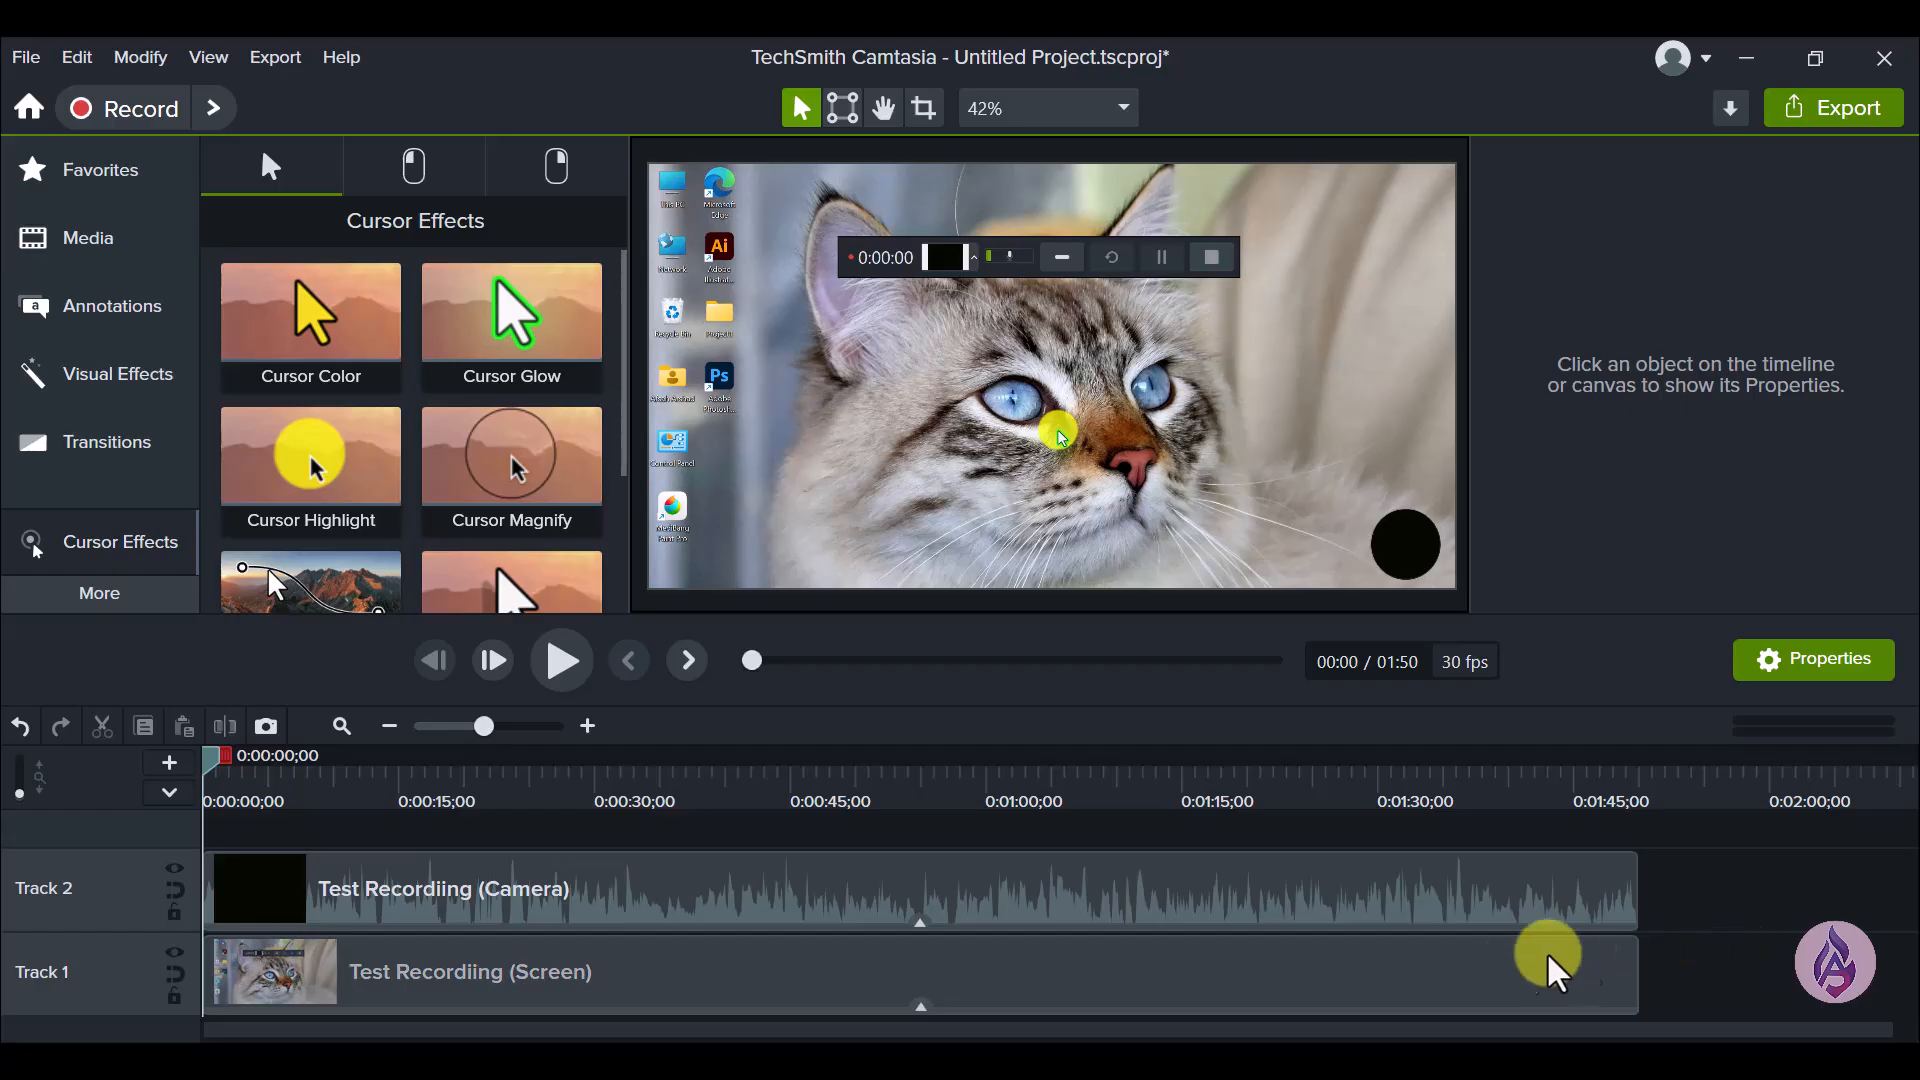
- Expand the effects applied to the Track 1 screen clip and view the Cursor Glow and Cursor Highlight settings
mouse_move(969, 972)
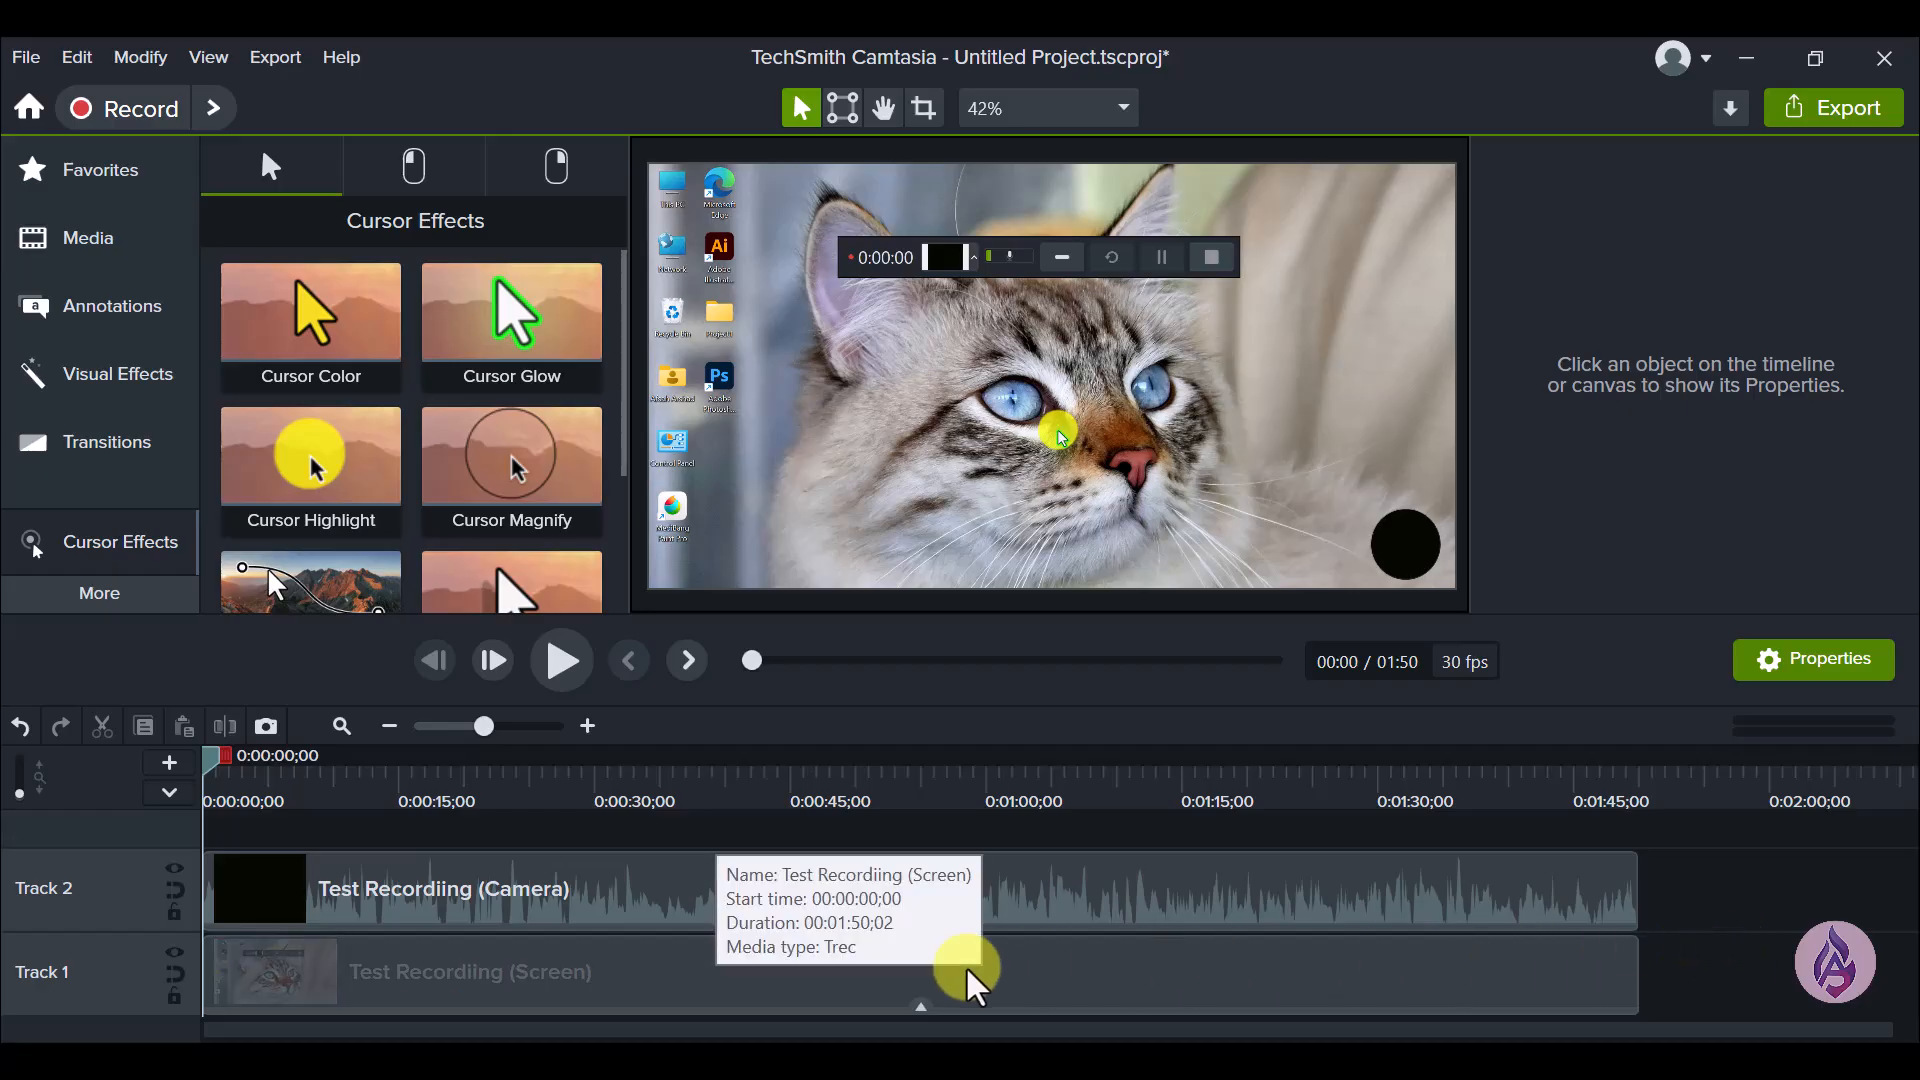
left_click(1090, 980)
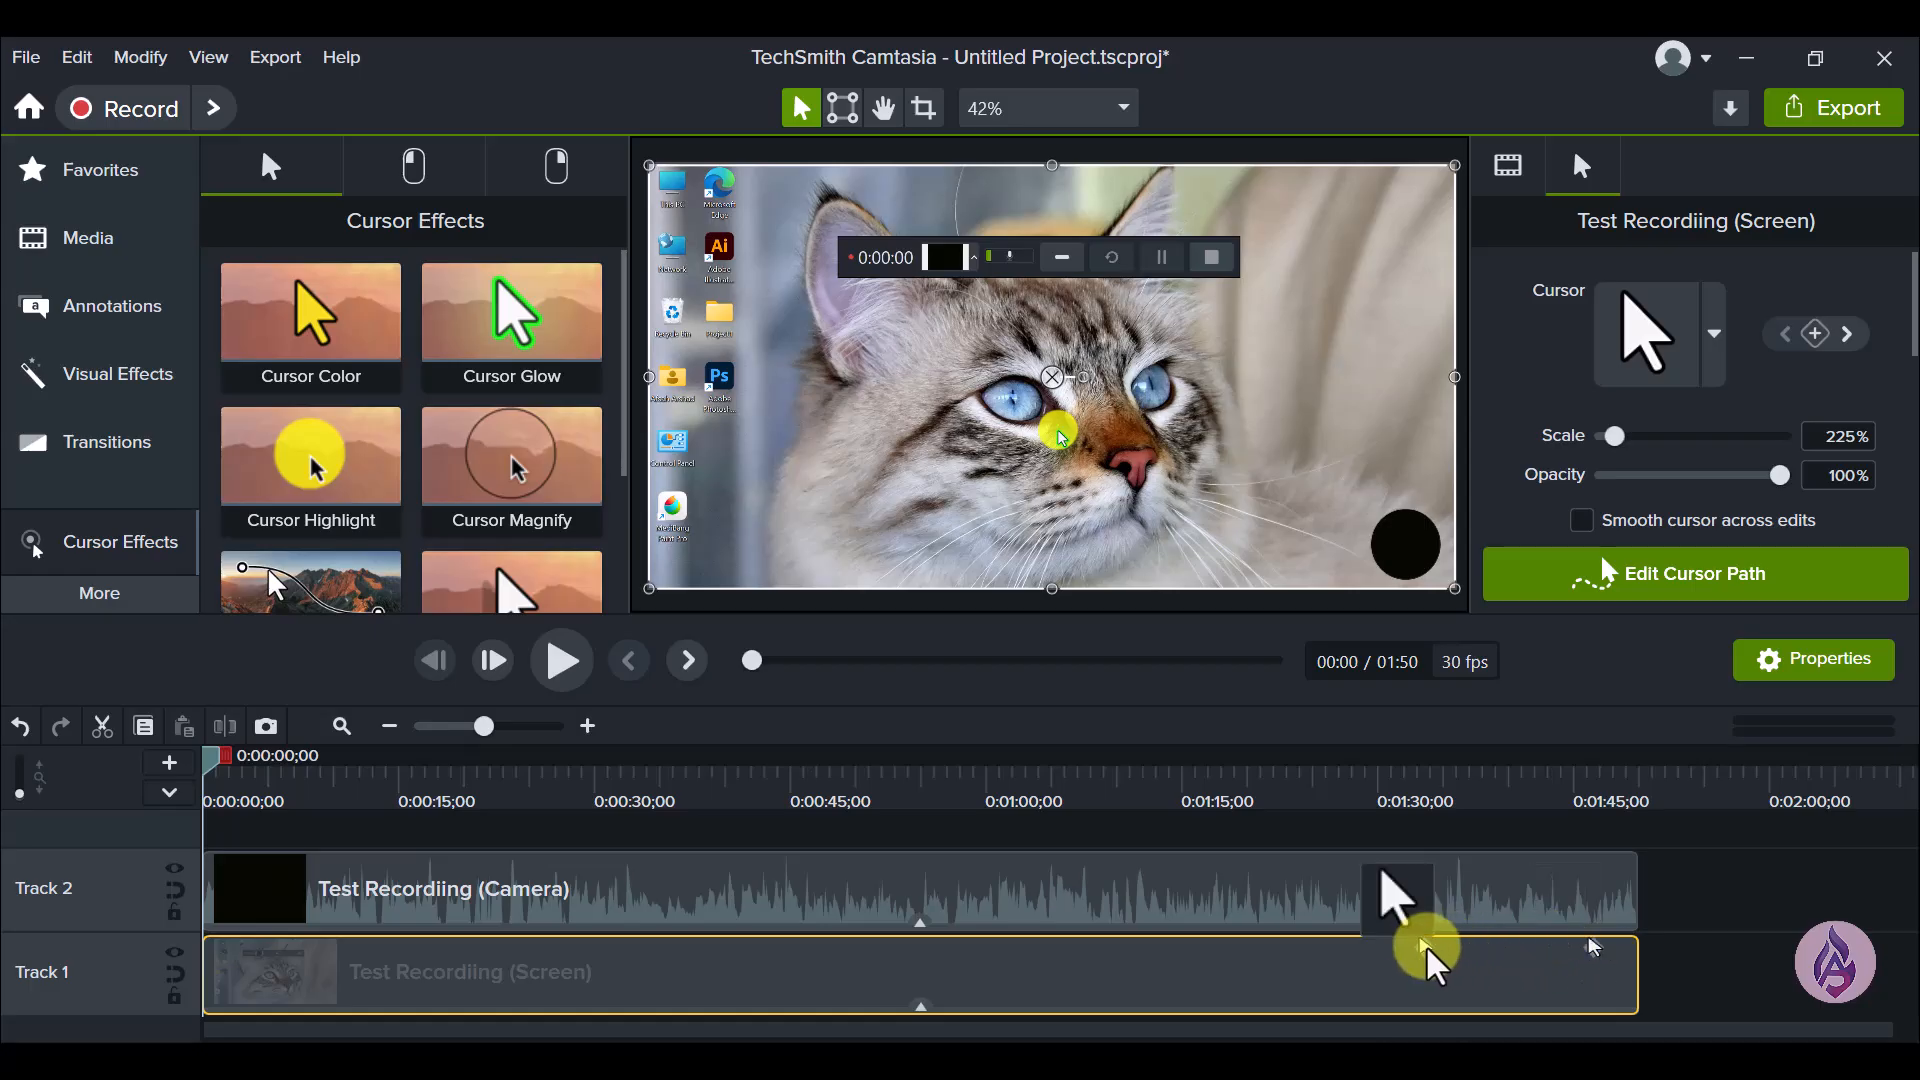
left_click(921, 1007)
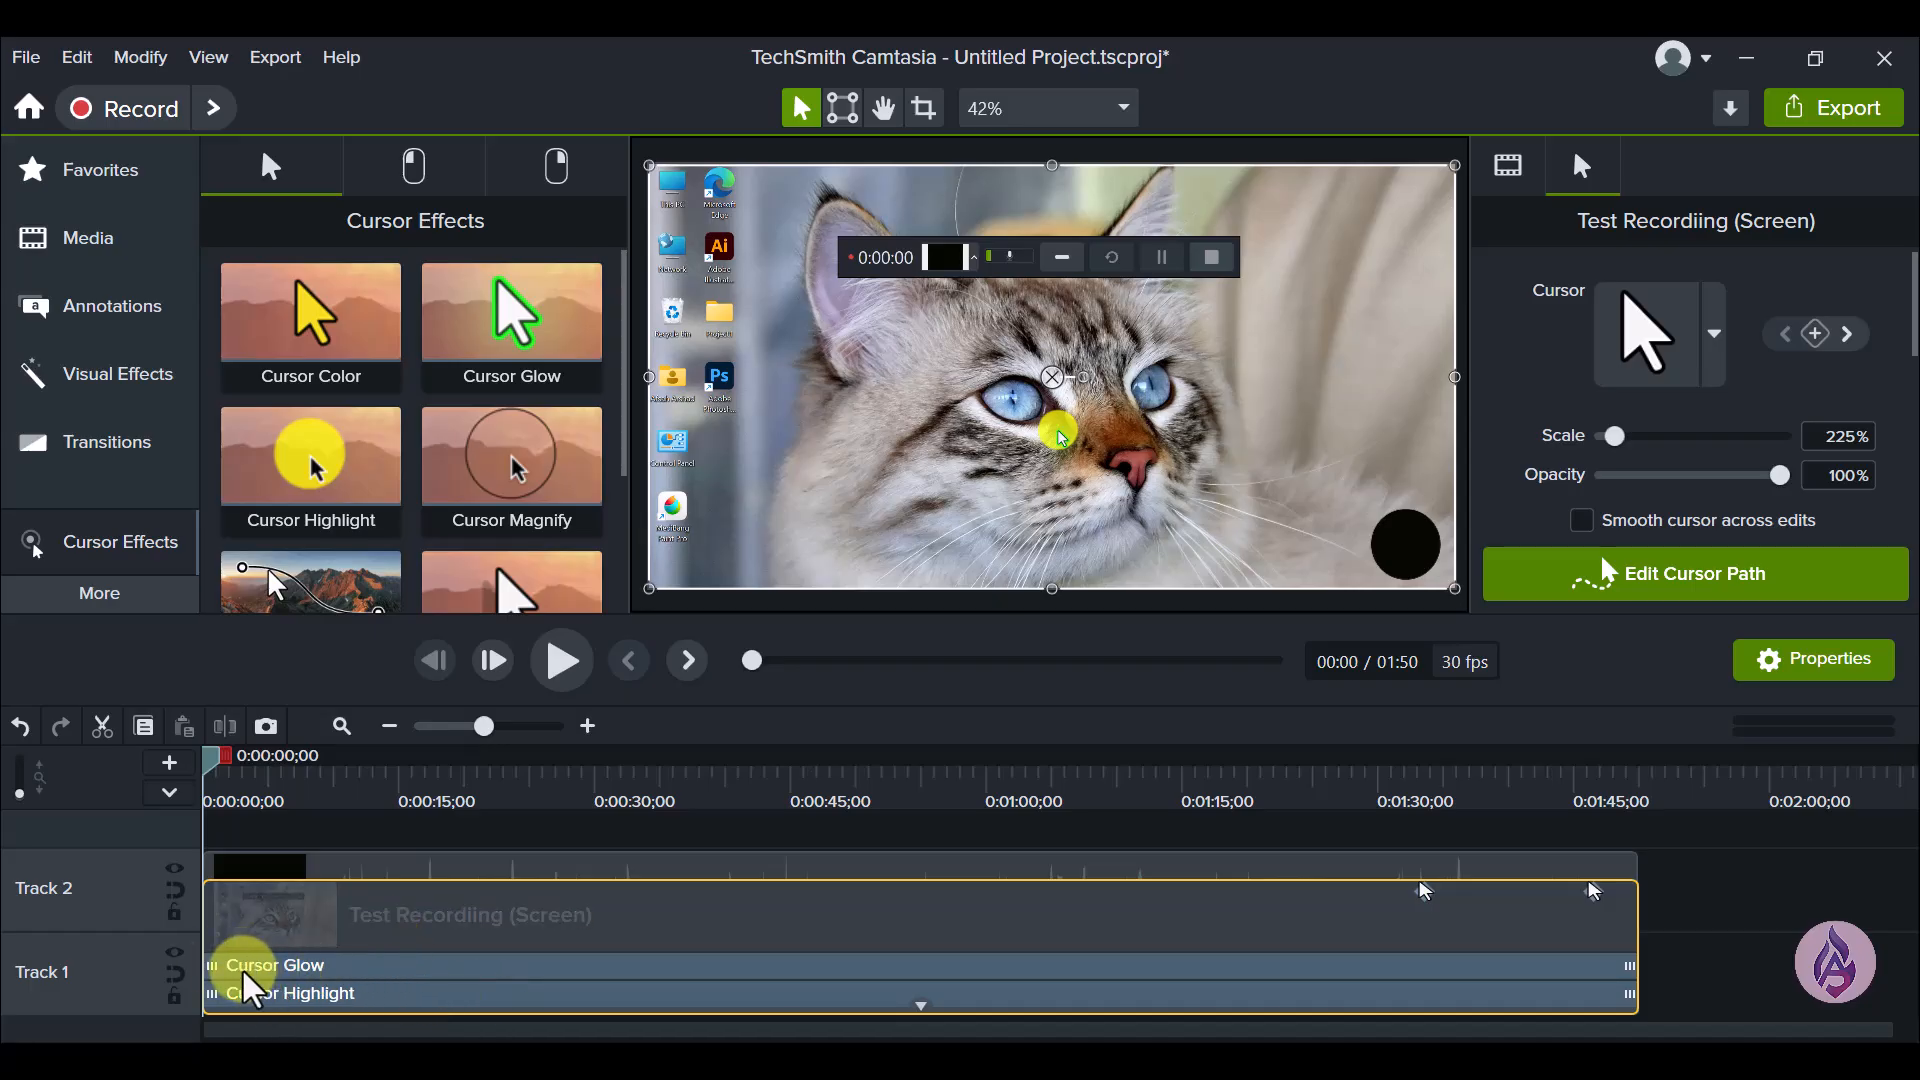
left_click(335, 966)
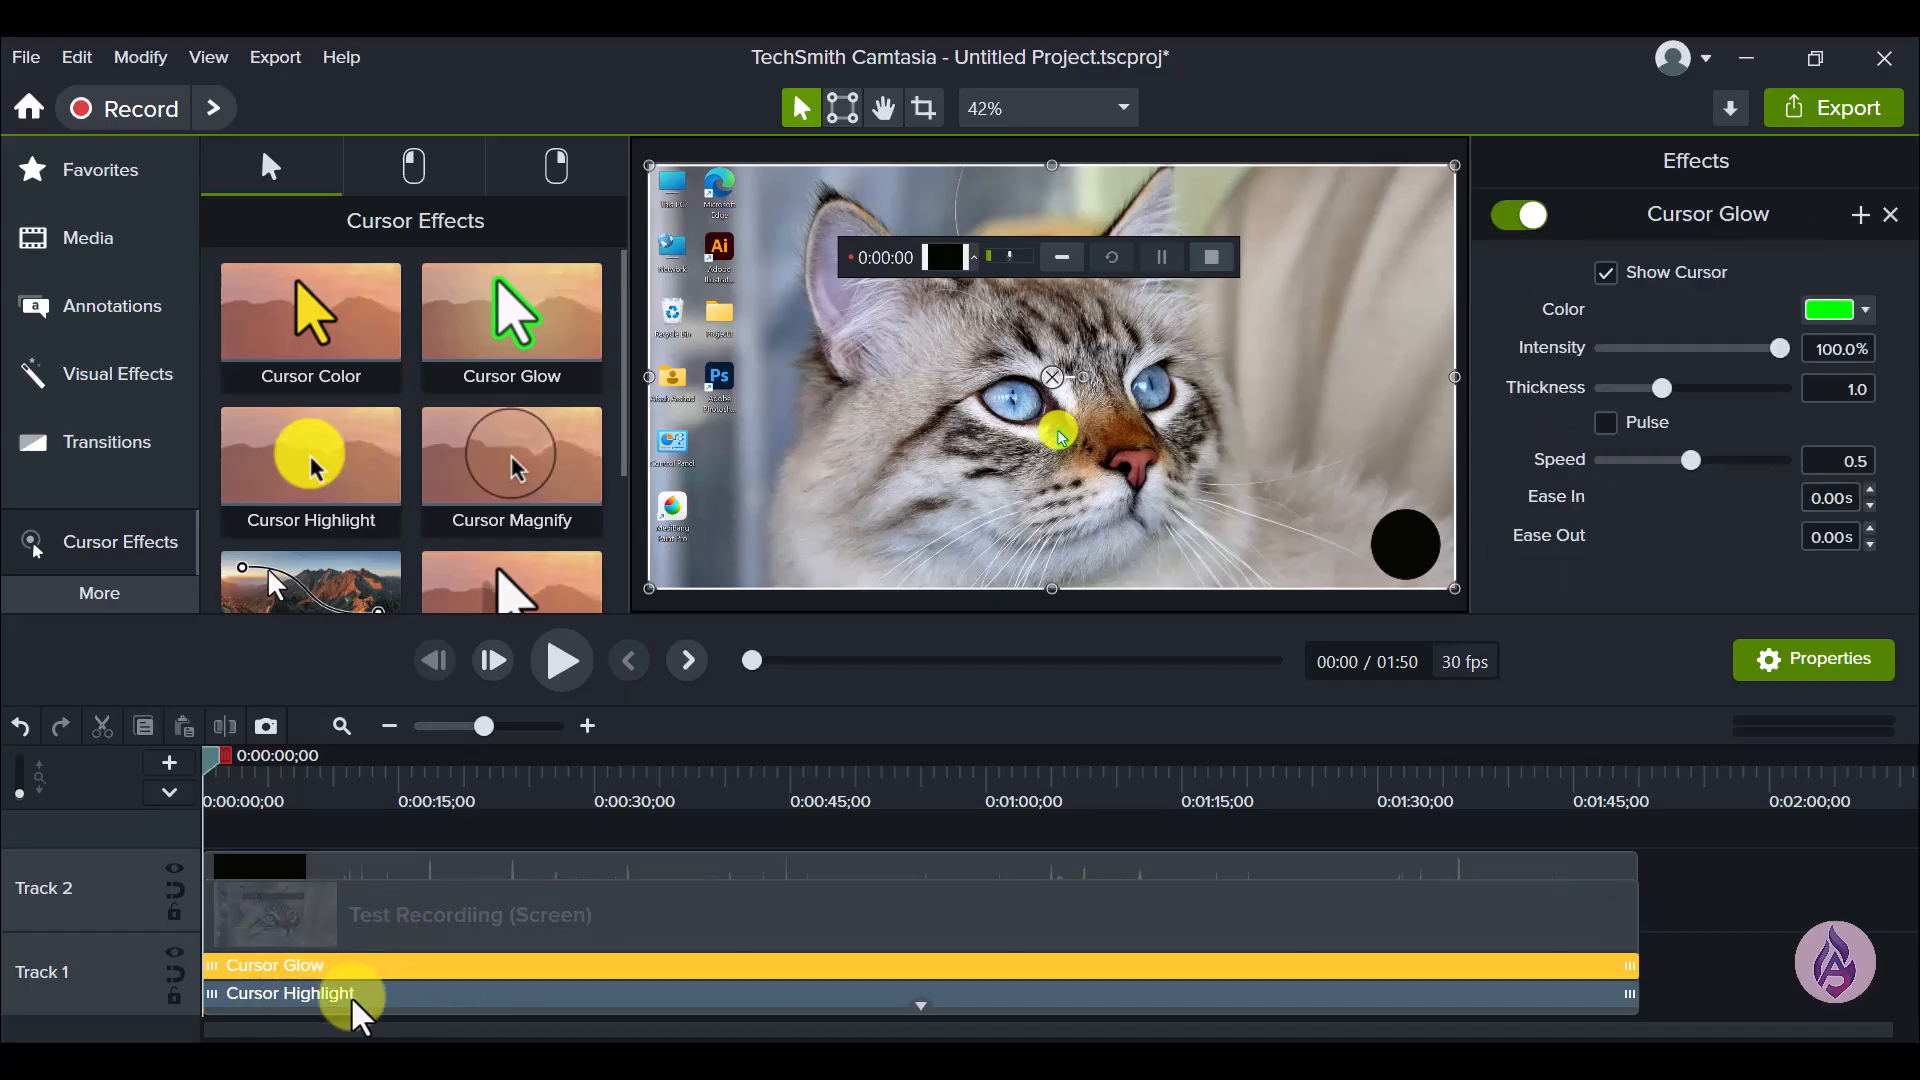
left_click(352, 998)
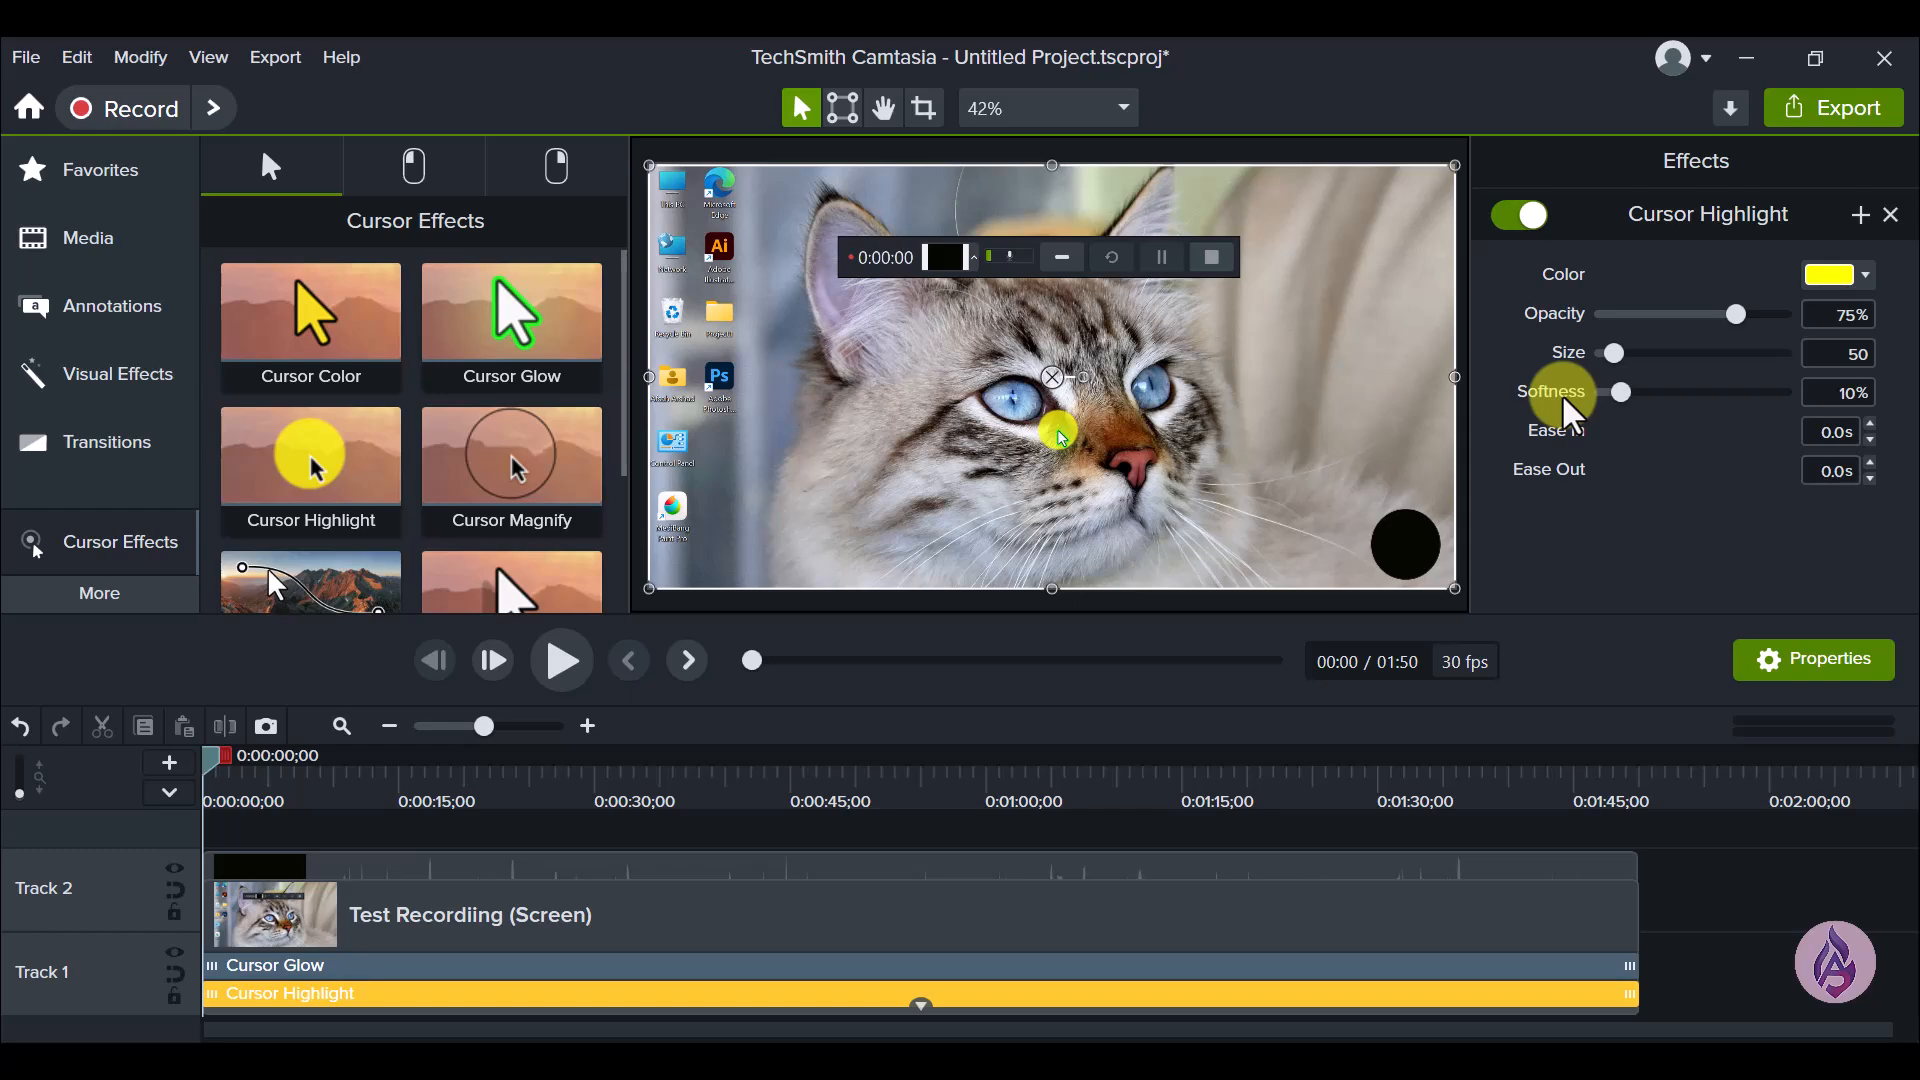
- Try the purple (#7B2D8D) and light grey (#D8DEE3) preset colors on the Cursor Highlight effect
left_click(1866, 276)
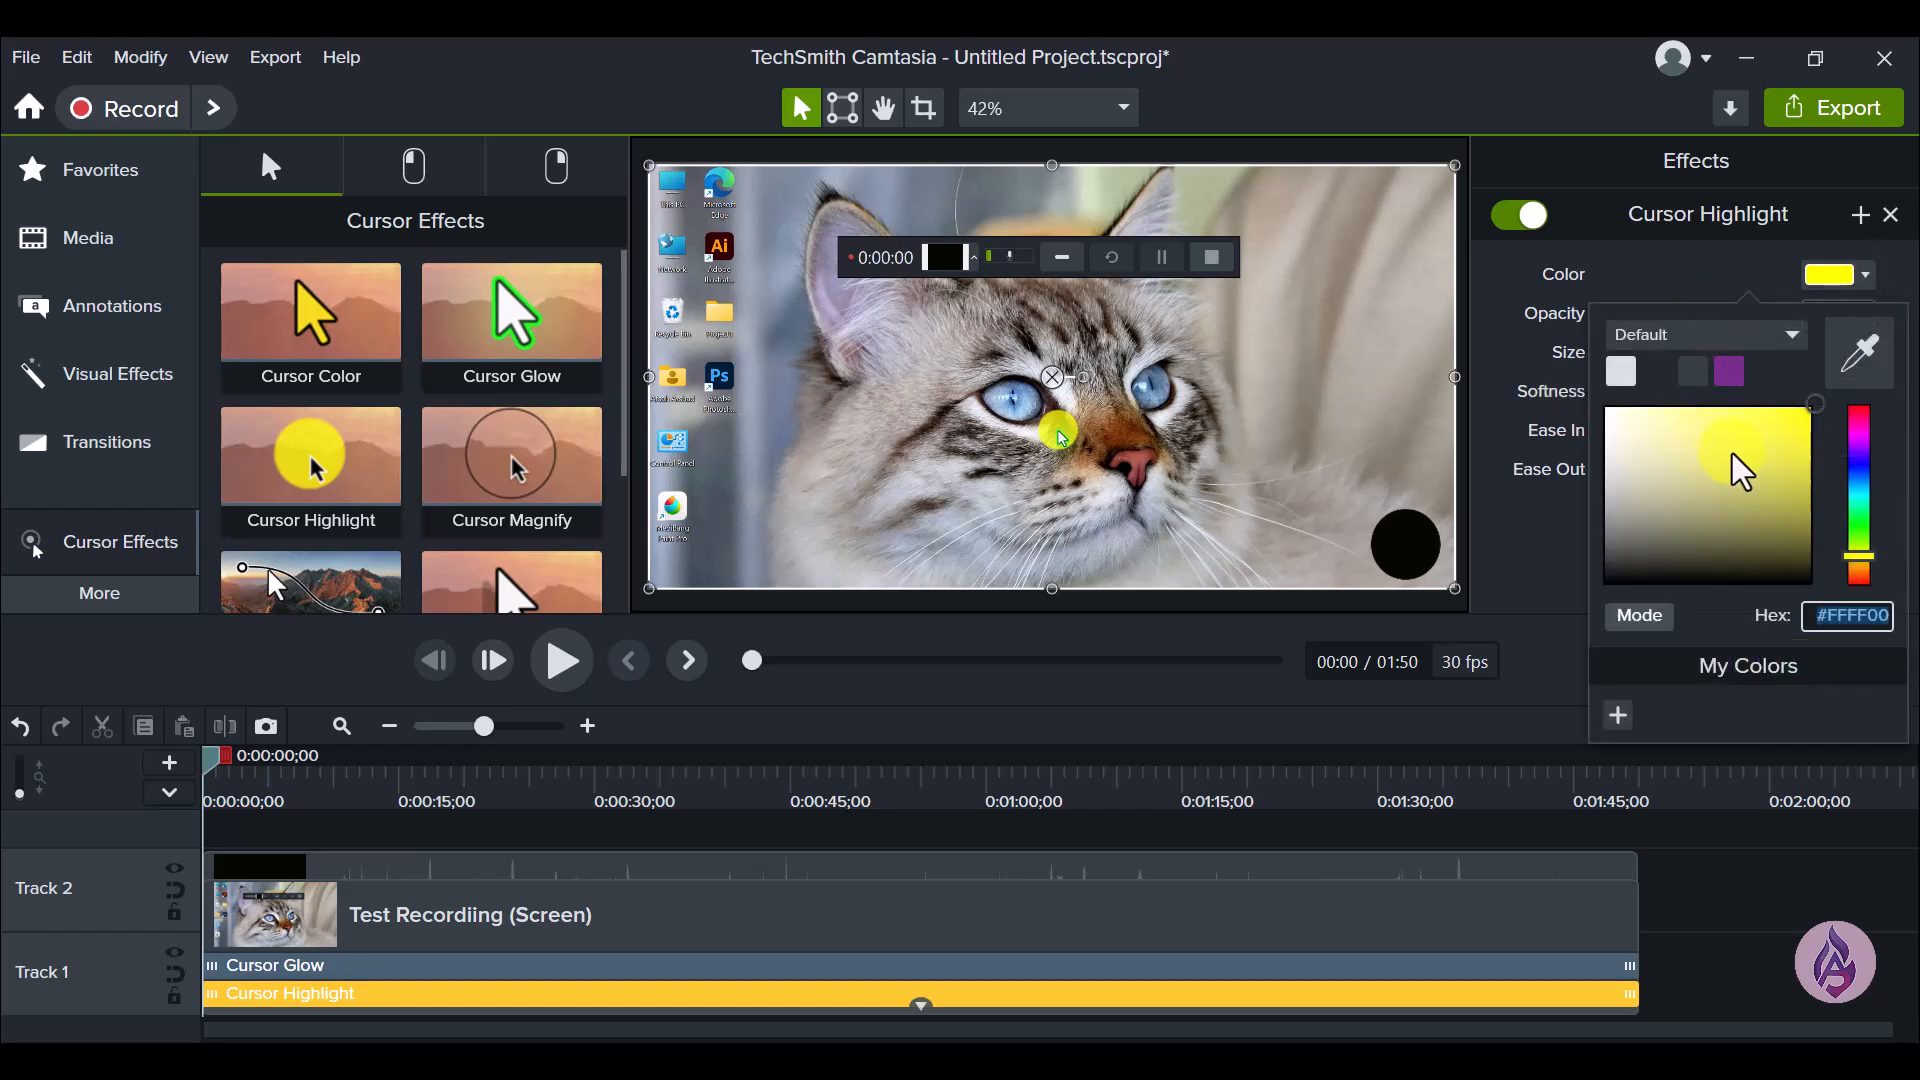
left_click(1731, 453)
left_click(1735, 375)
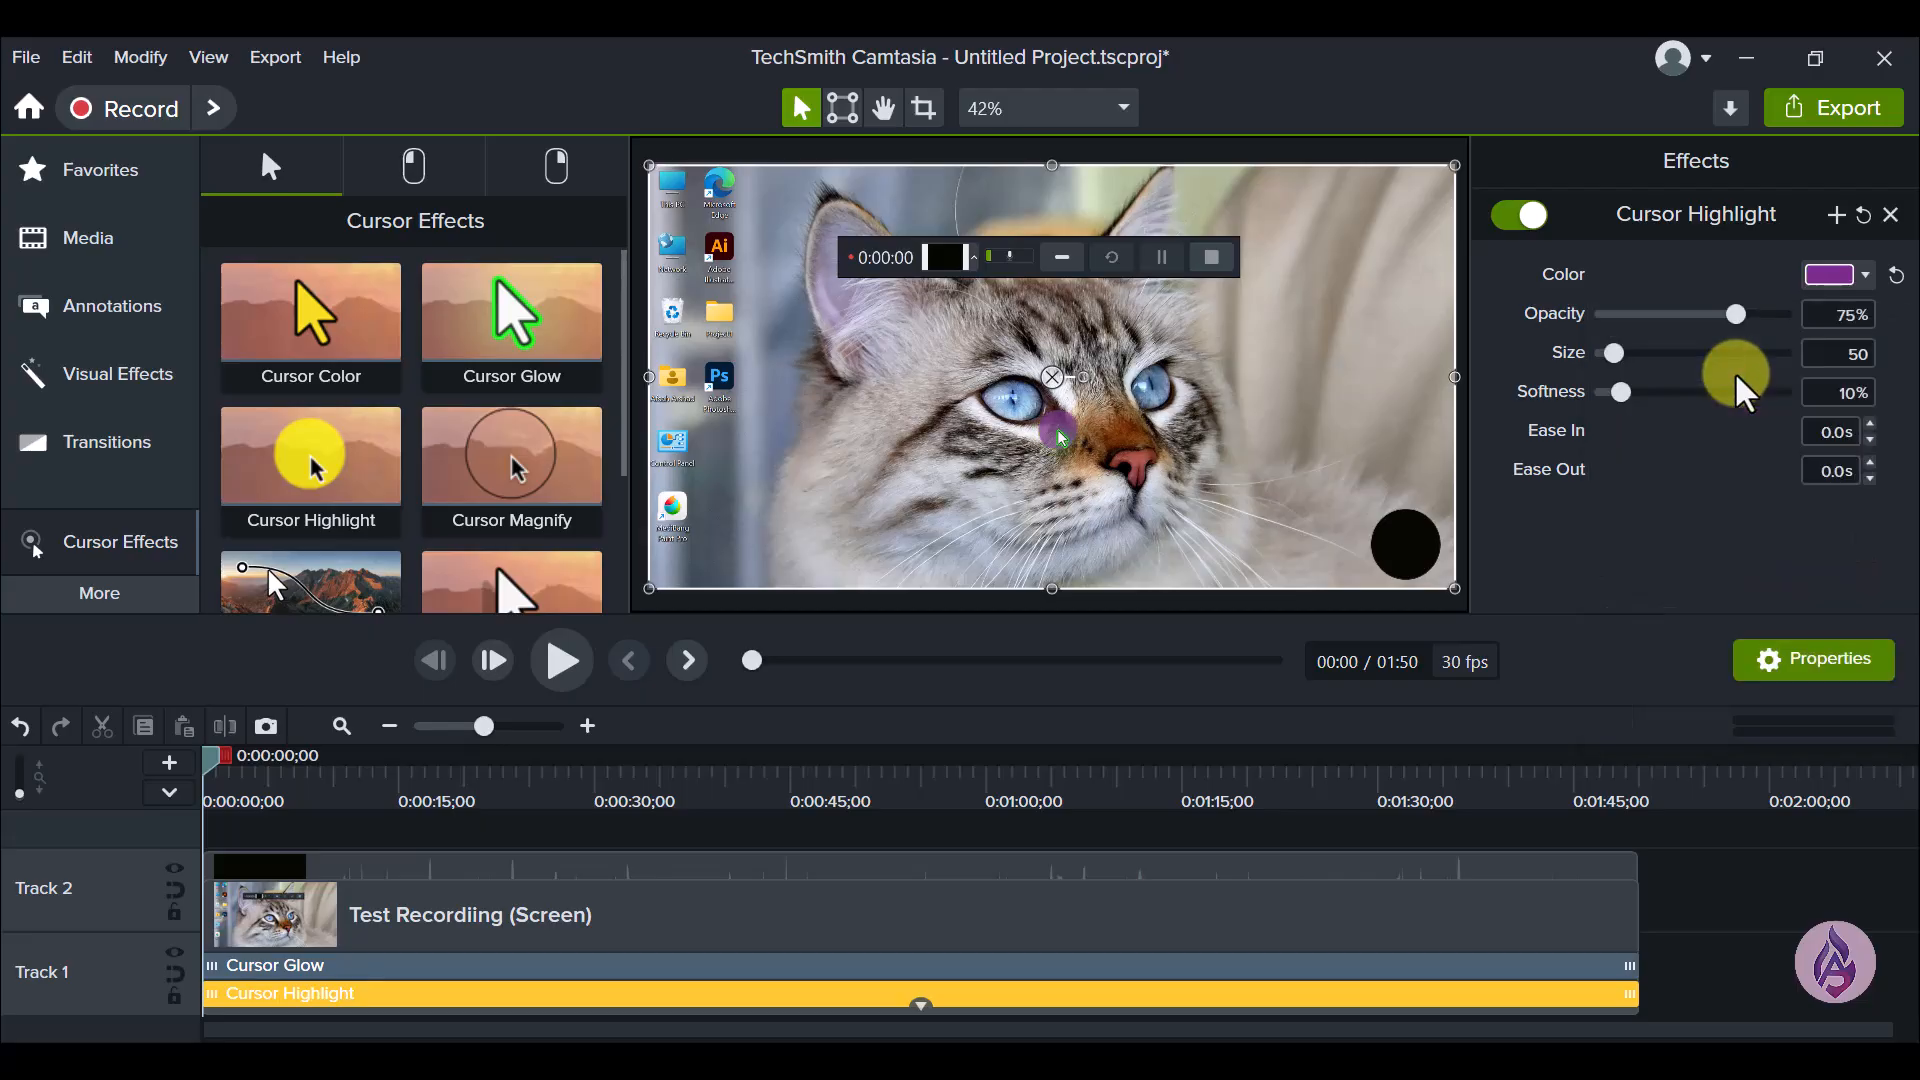
left_click(1865, 276)
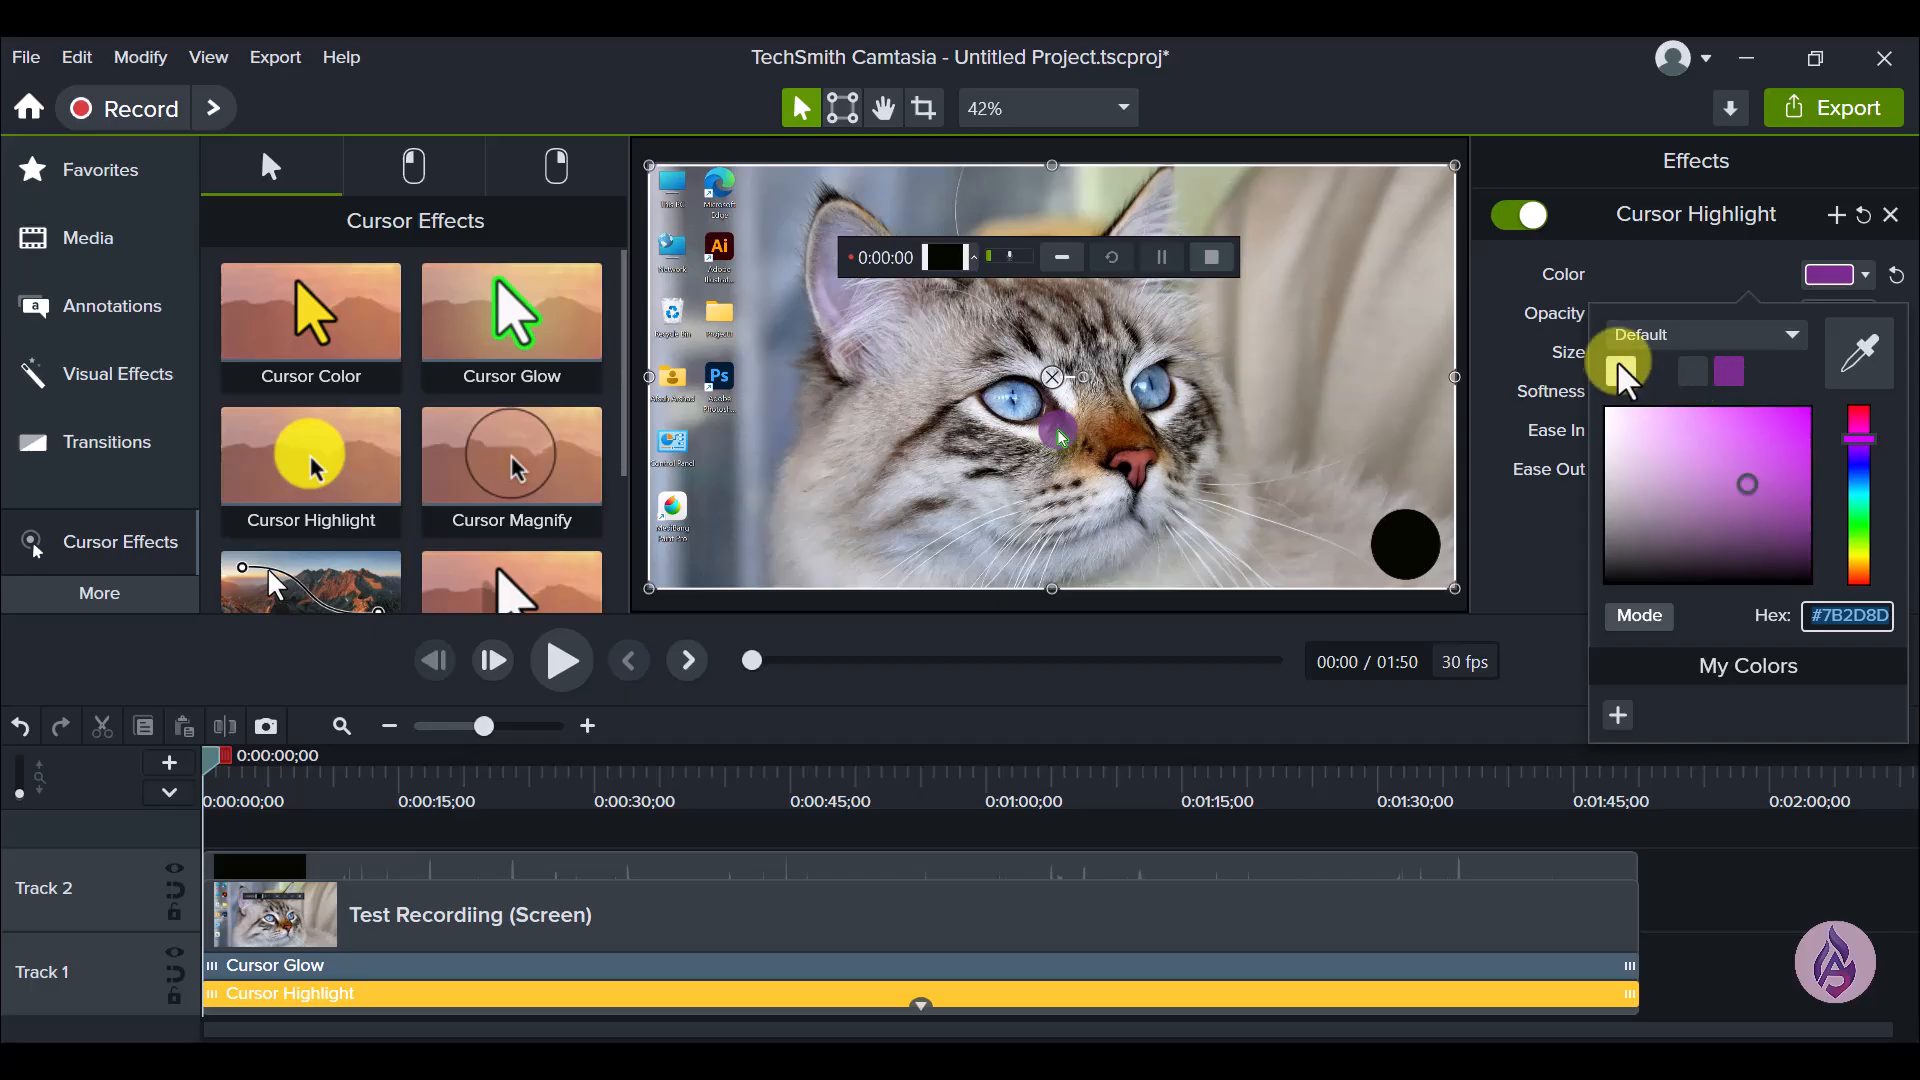
left_click(1618, 367)
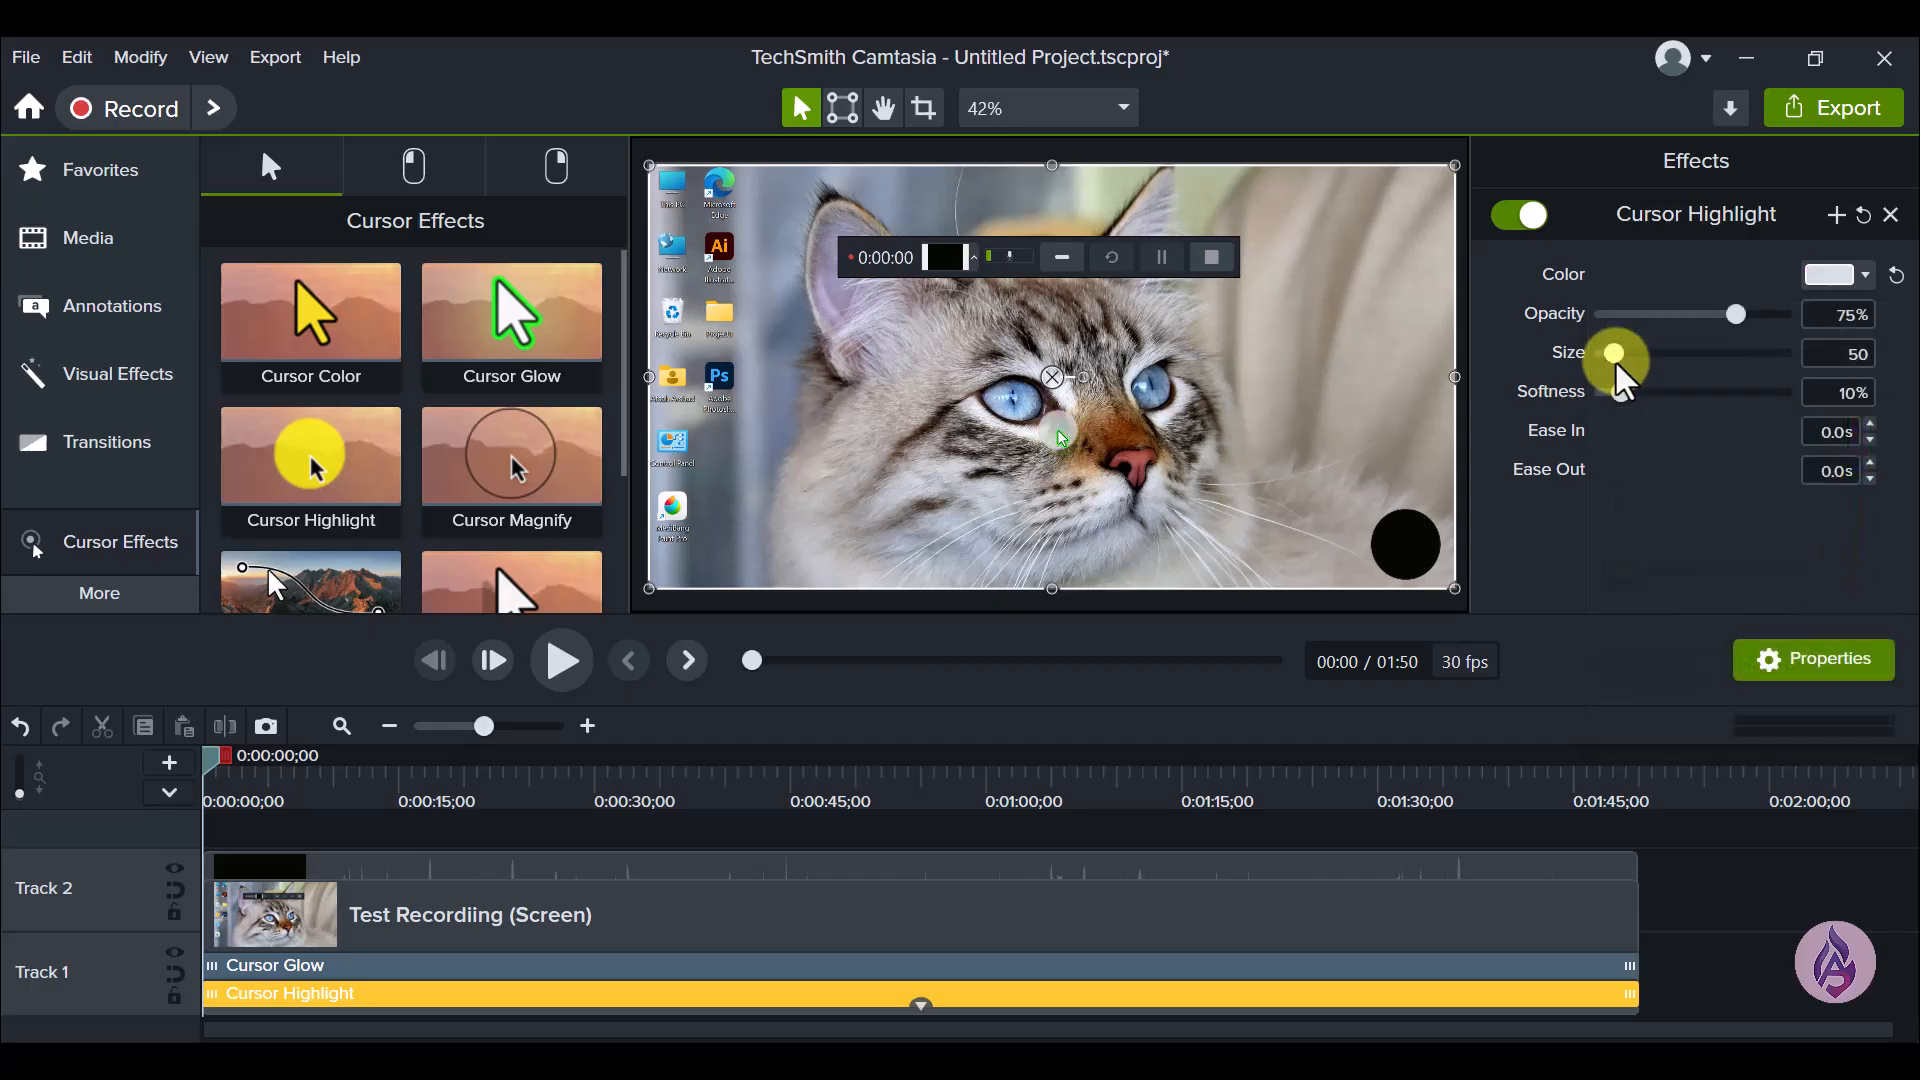
- Set the Cursor Highlight color to the custom yellow-green #CCD901
left_click(1864, 278)
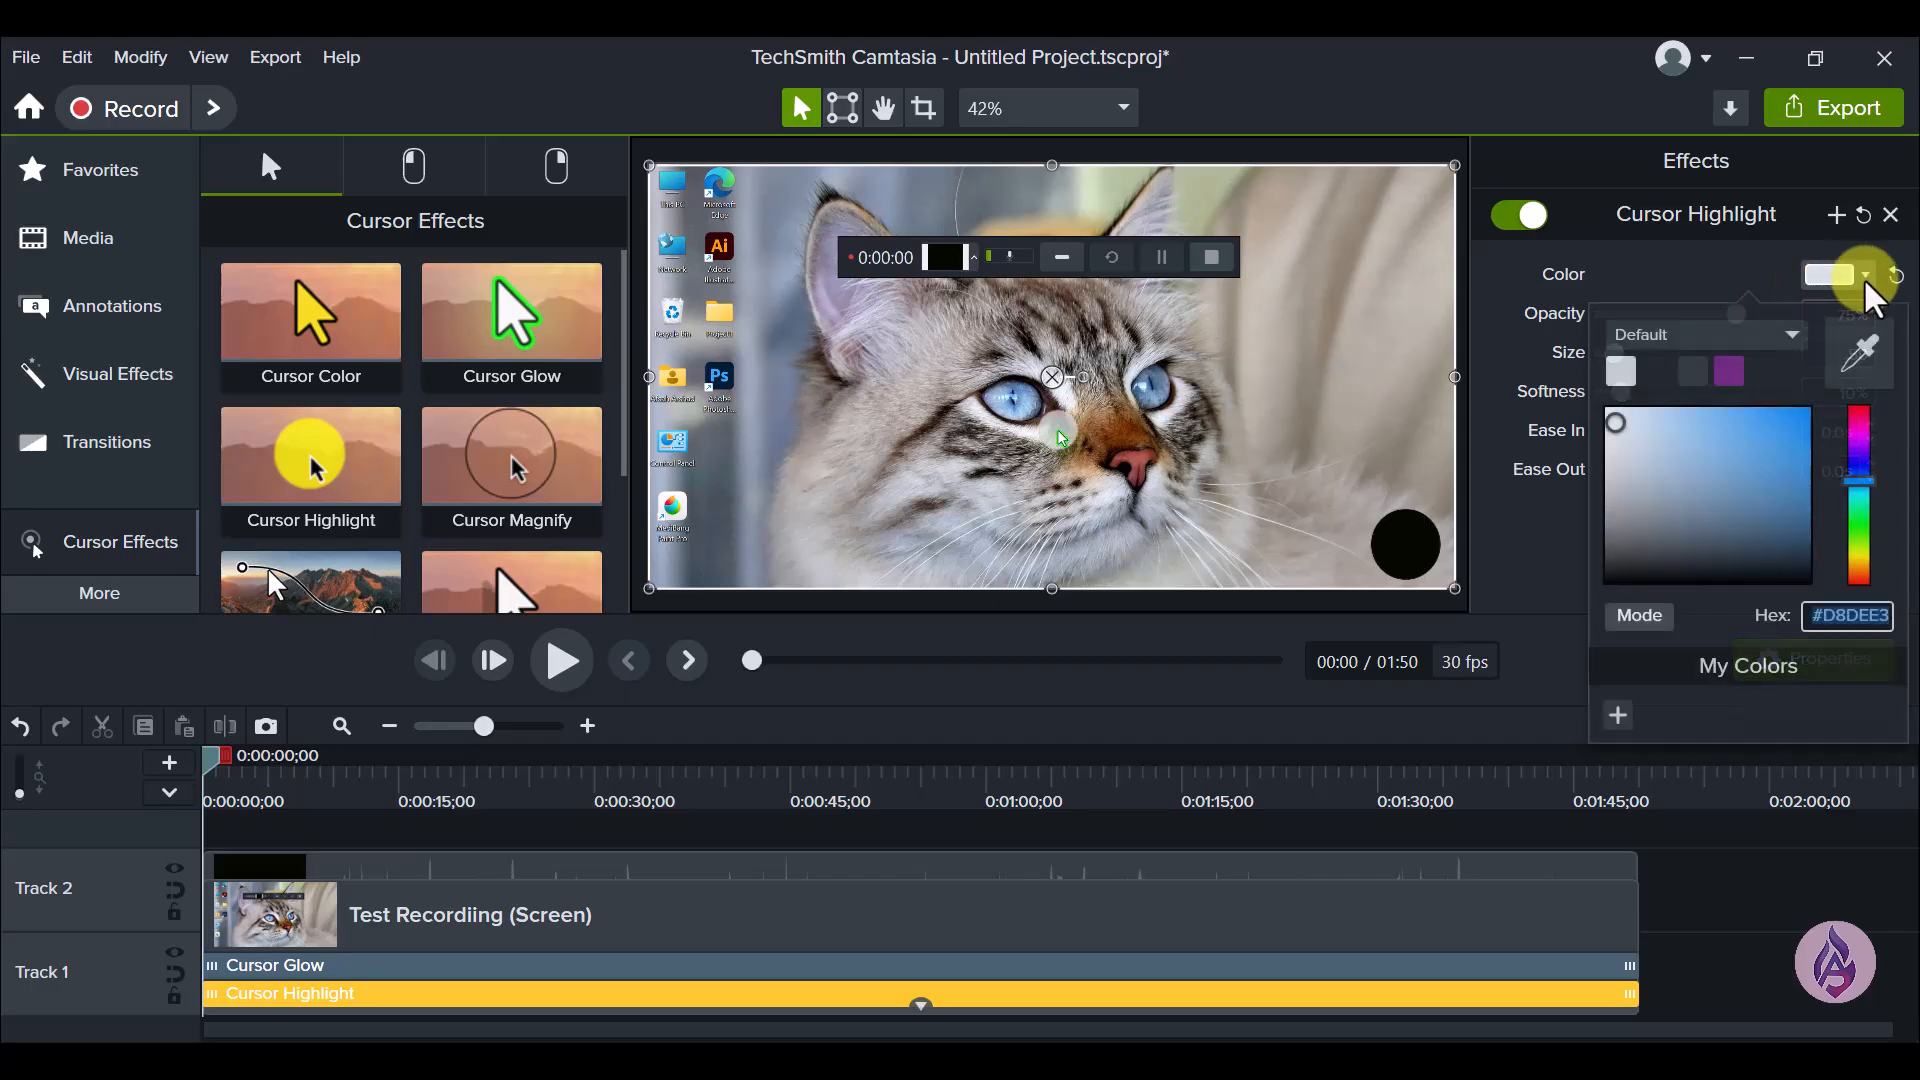
left_click(1860, 546)
left_click(1806, 444)
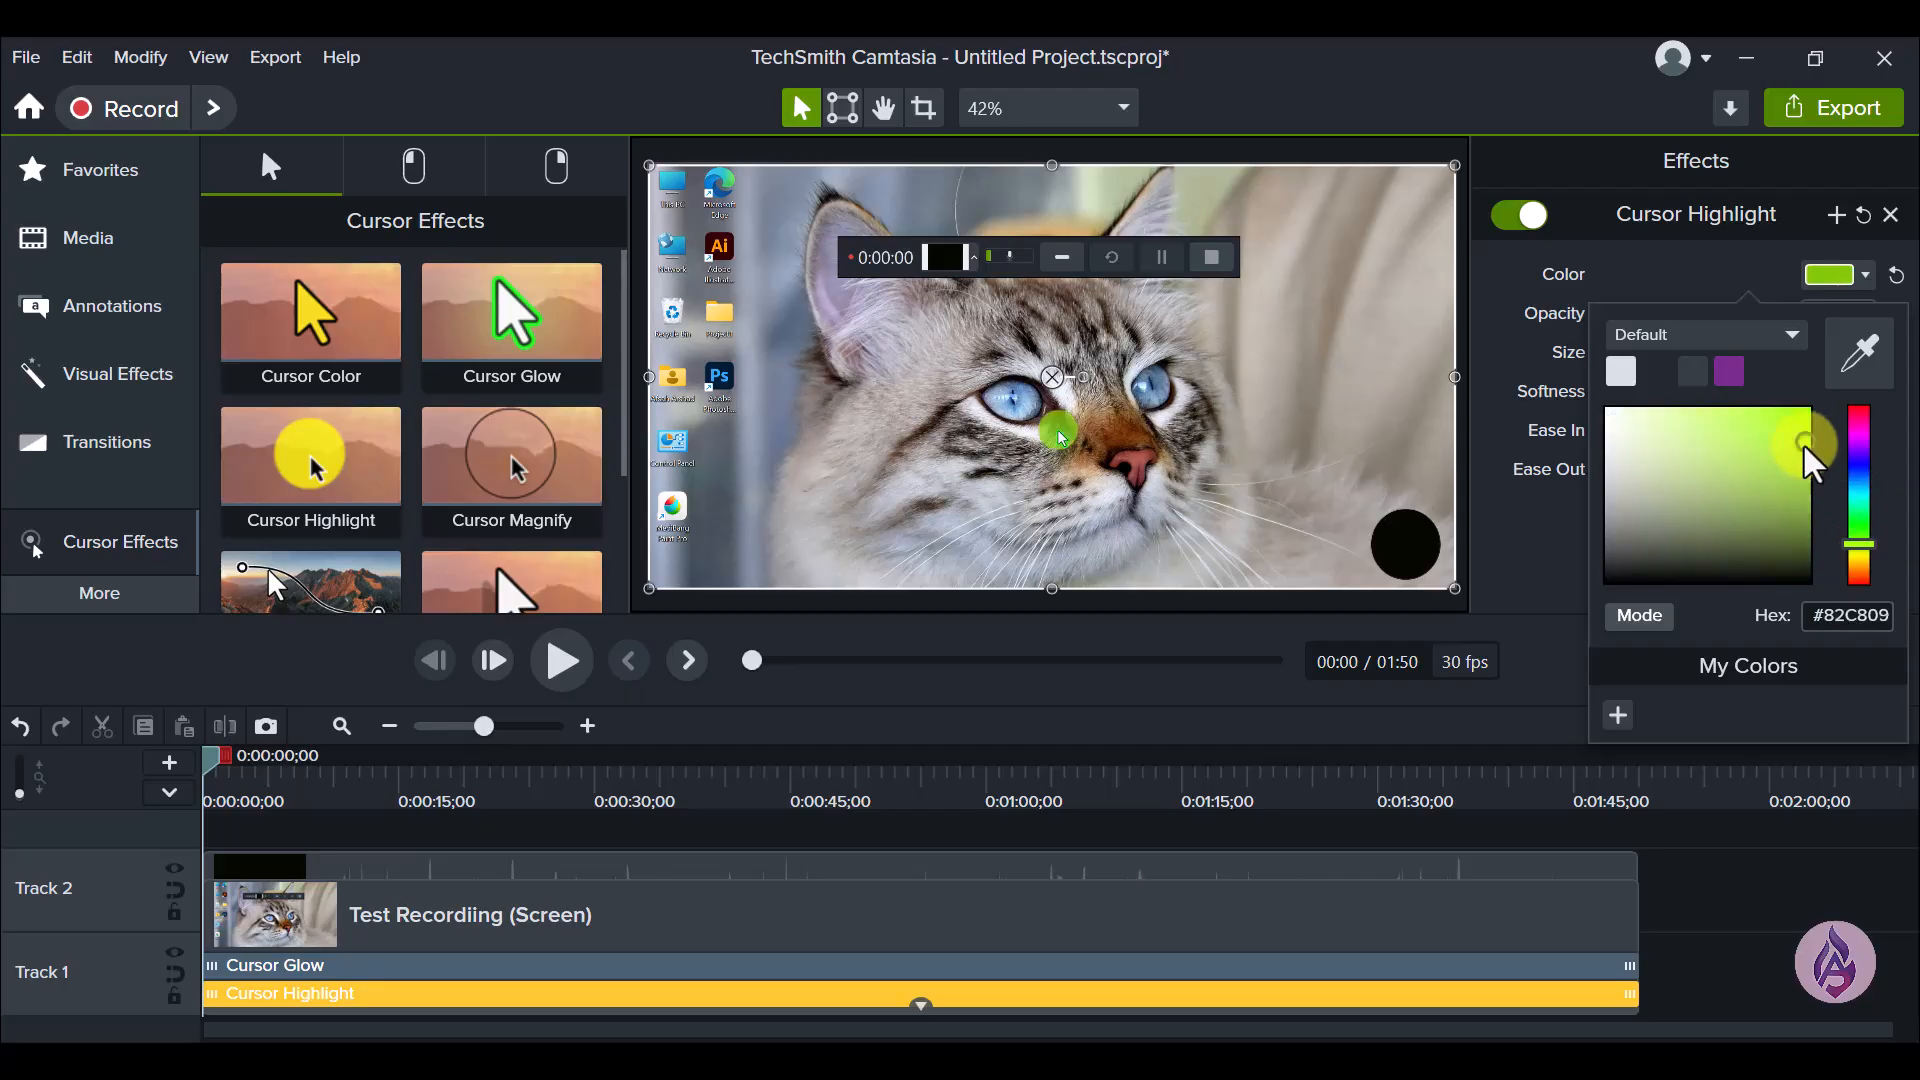
left_click(1808, 411)
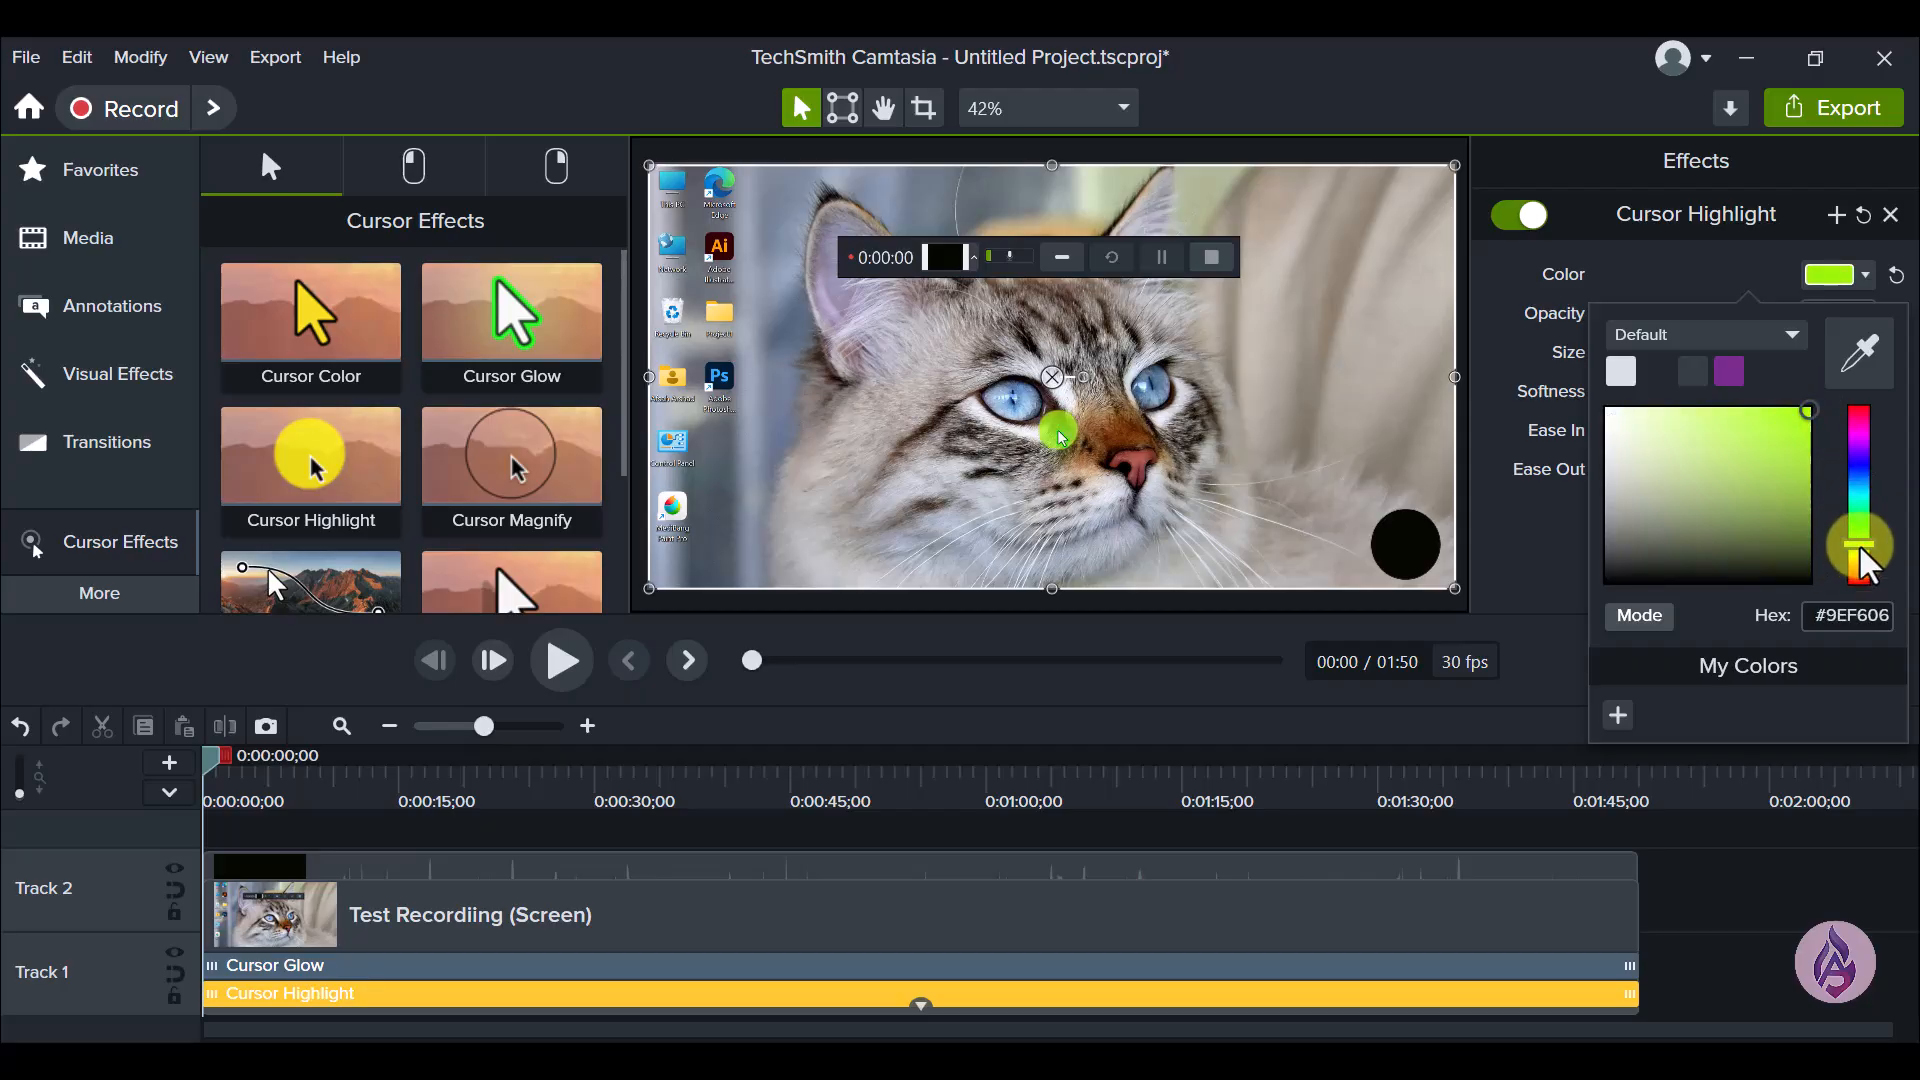
left_click(1858, 553)
left_click(1810, 432)
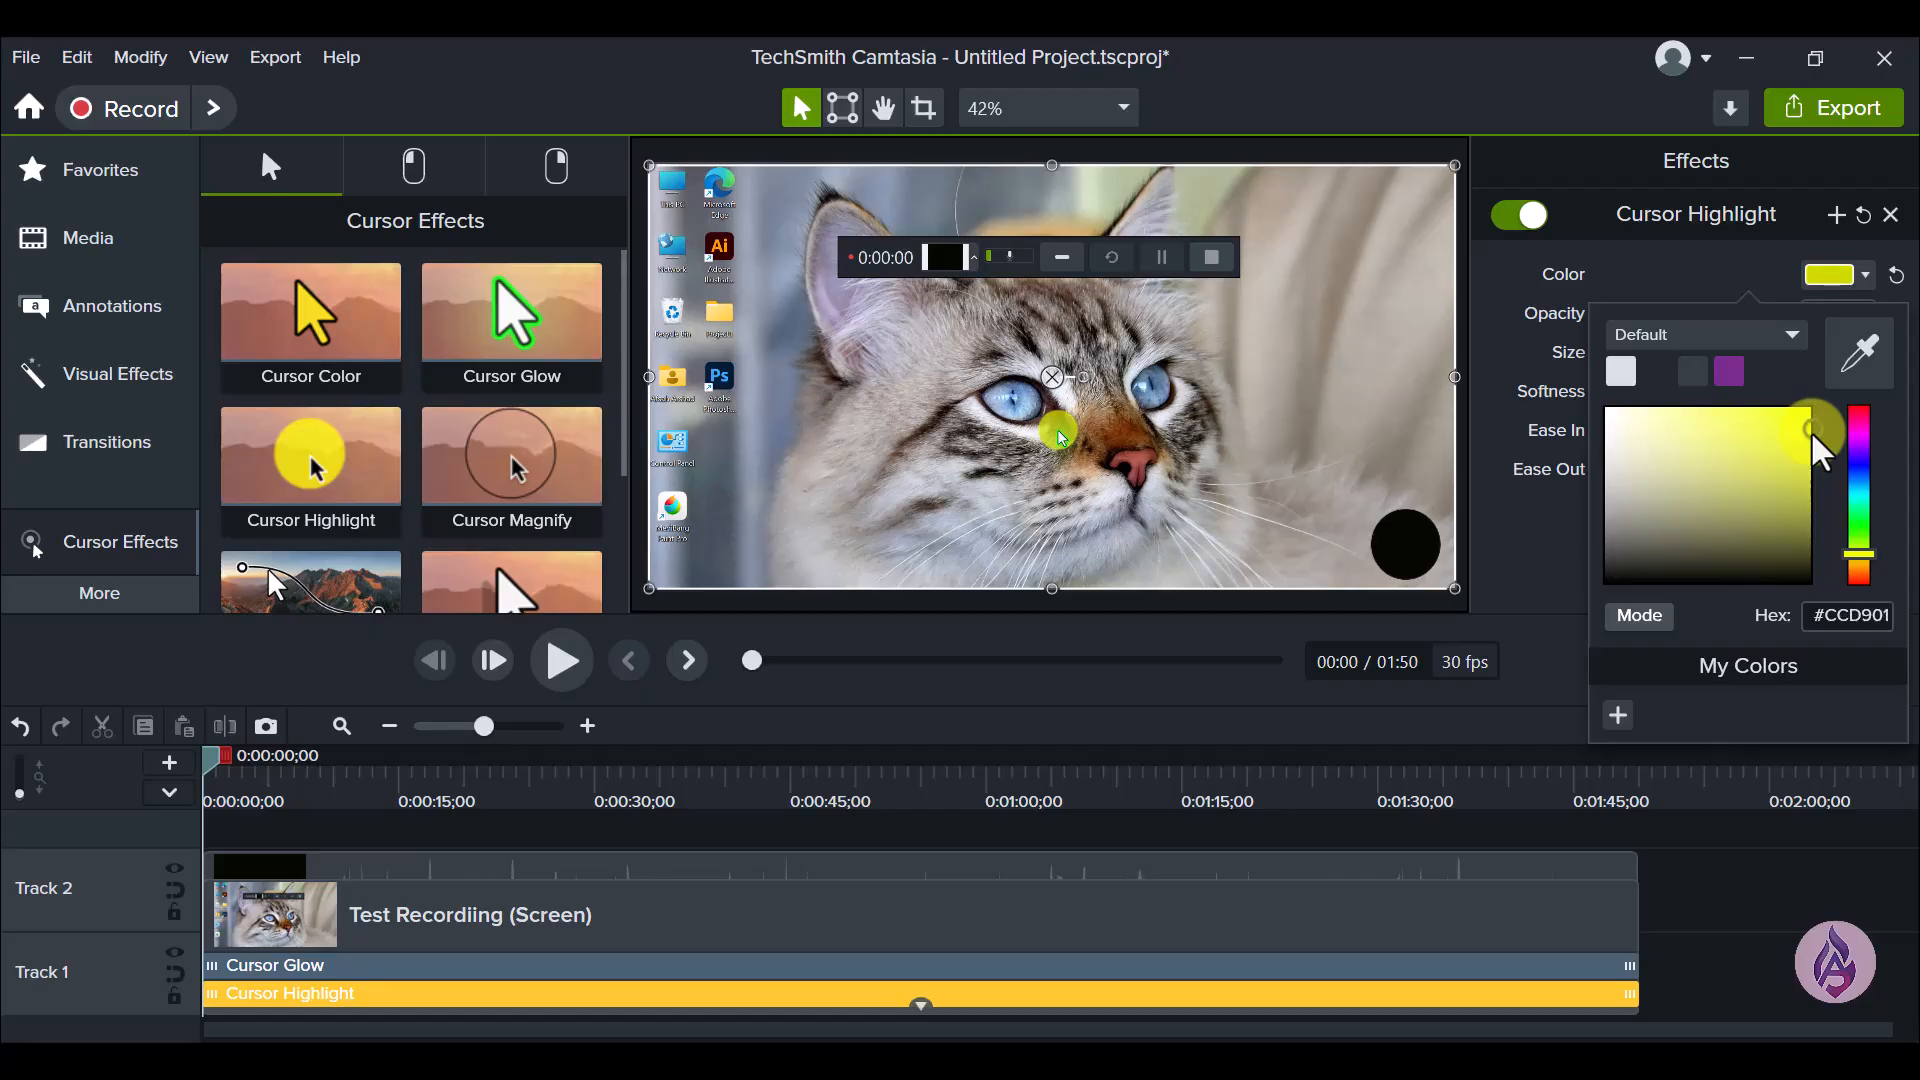
left_click(1763, 276)
- Set the Cursor Highlight opacity to 55%, size to 45 and softness to 48%, and reset its color to the default yellow
mouse_move(1733, 309)
left_mouse_down()
mouse_move(1691, 320)
mouse_move(1718, 314)
left_mouse_up()
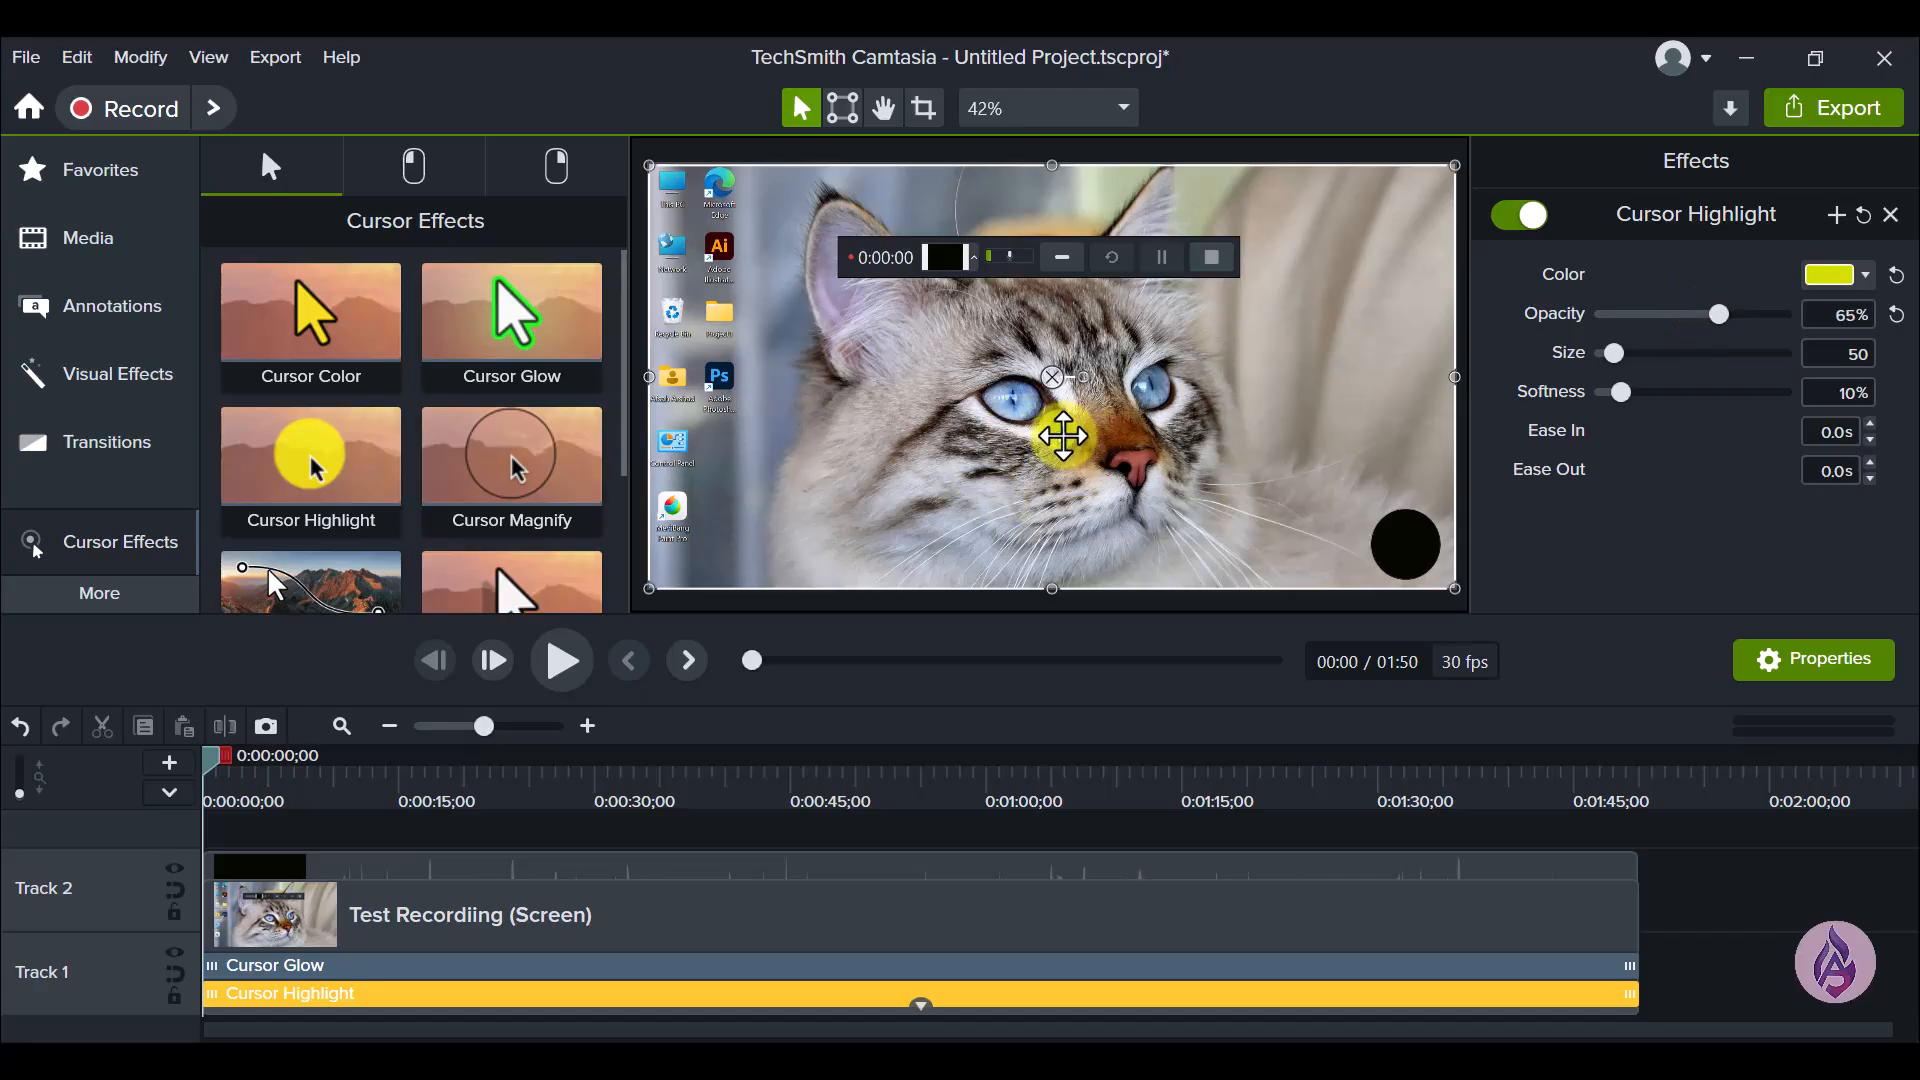
left_click_drag(1720, 316, 1690, 392)
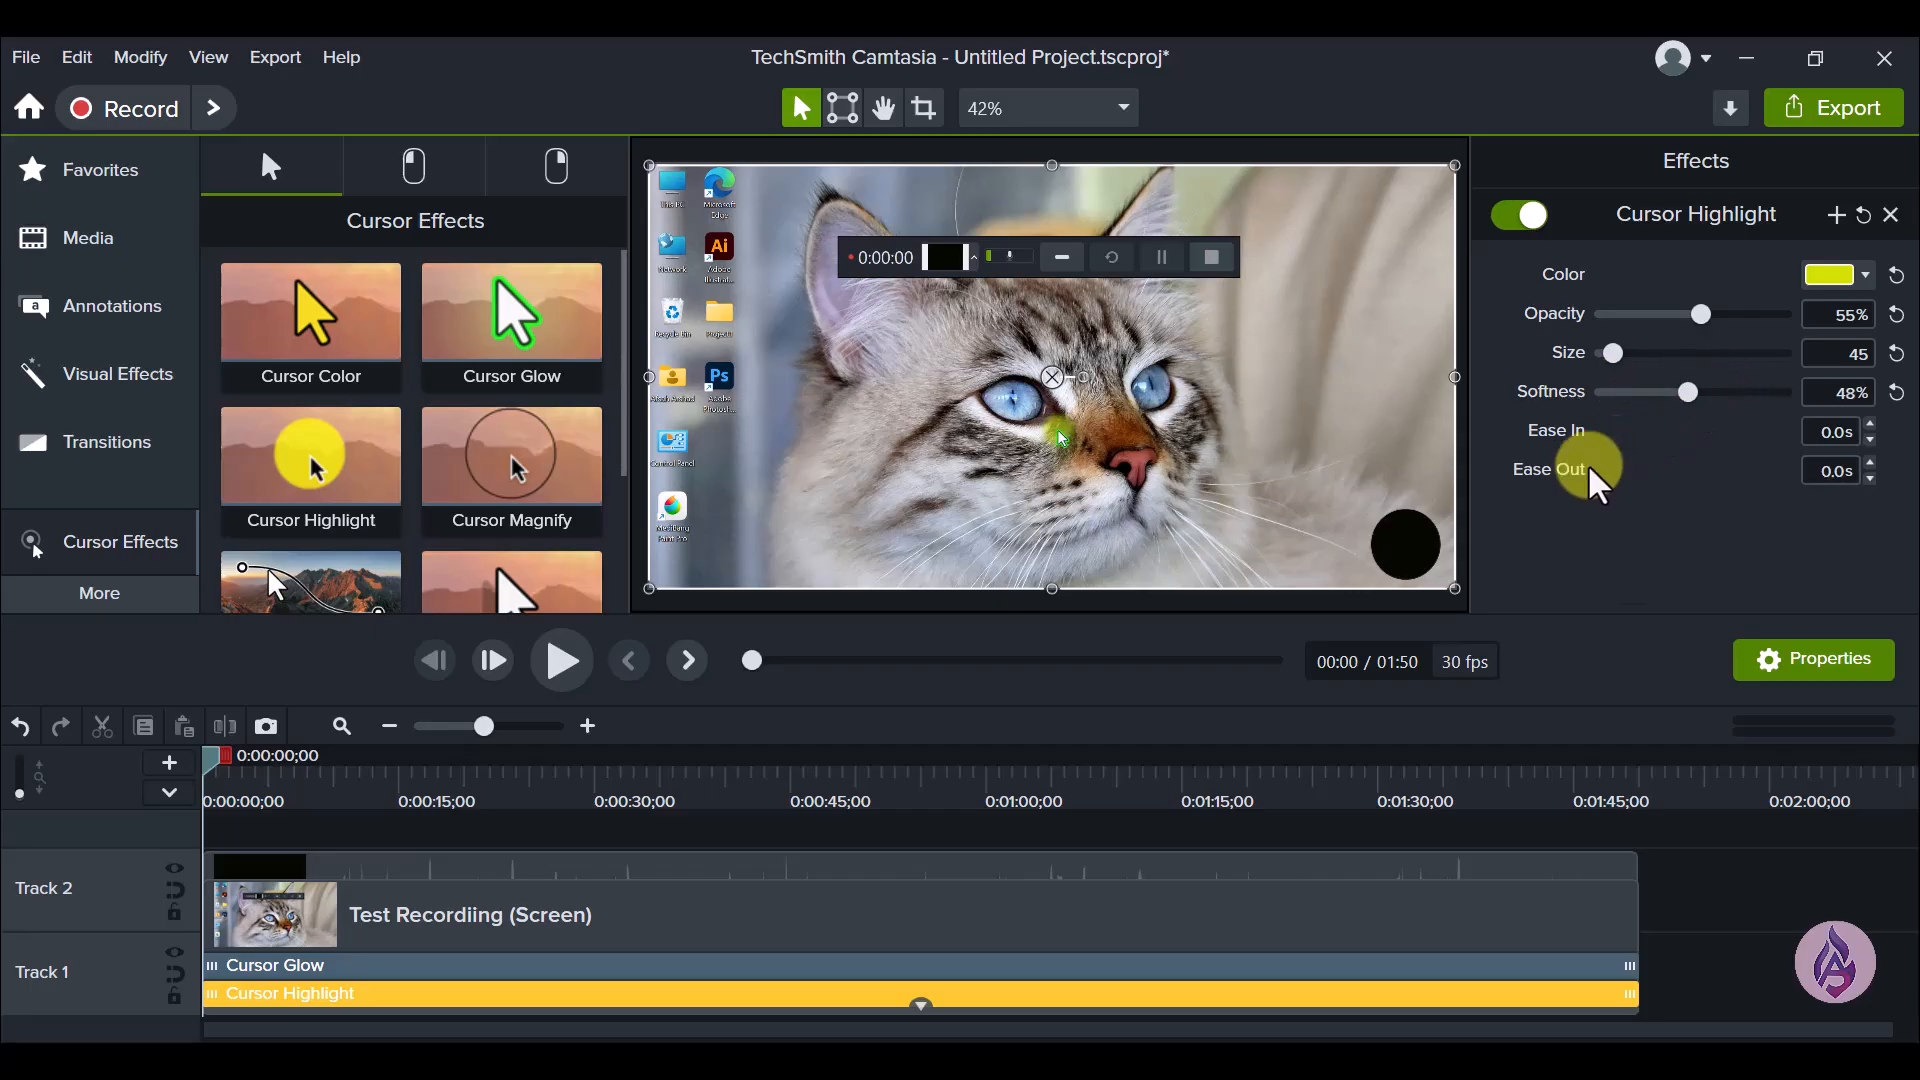
left_click(1897, 274)
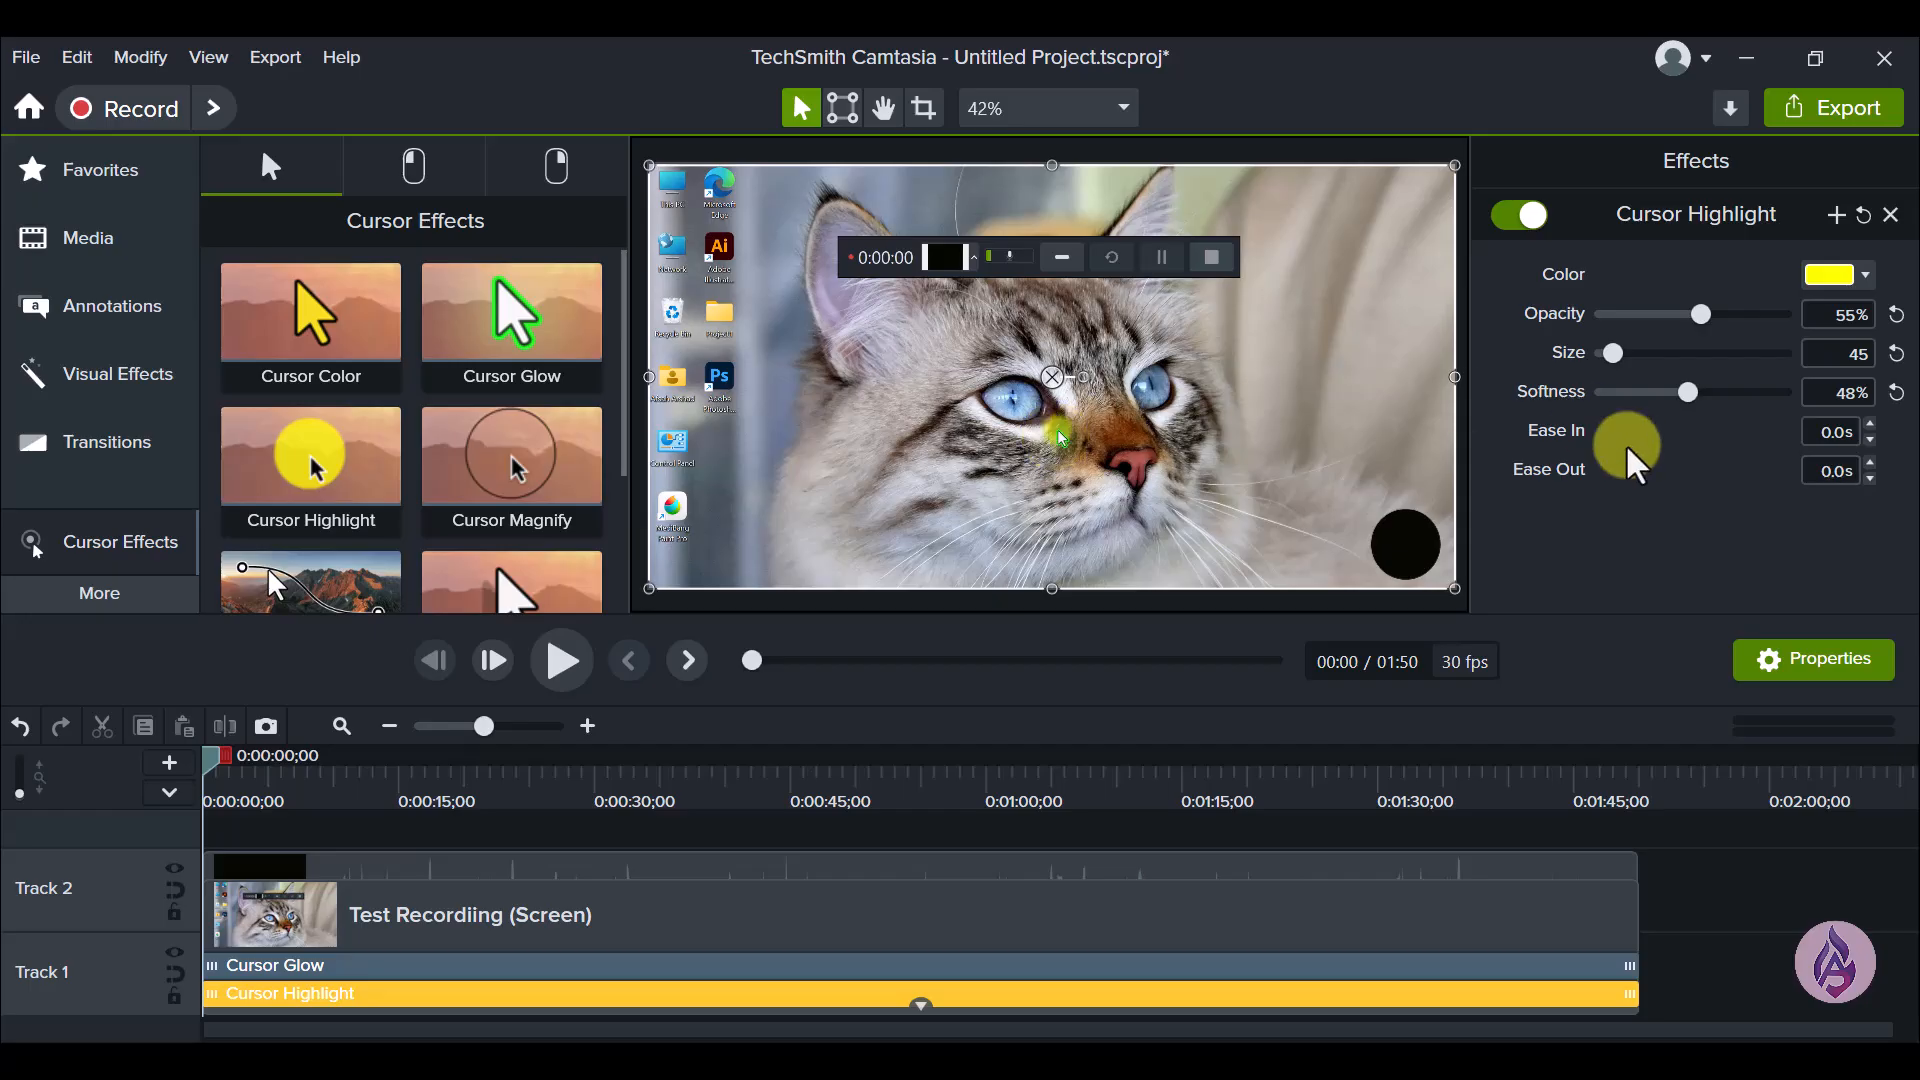
- Turn the Cursor Highlight effect off and on again, and delete it from the screen clip before undoing the deletion
left_click(1509, 222)
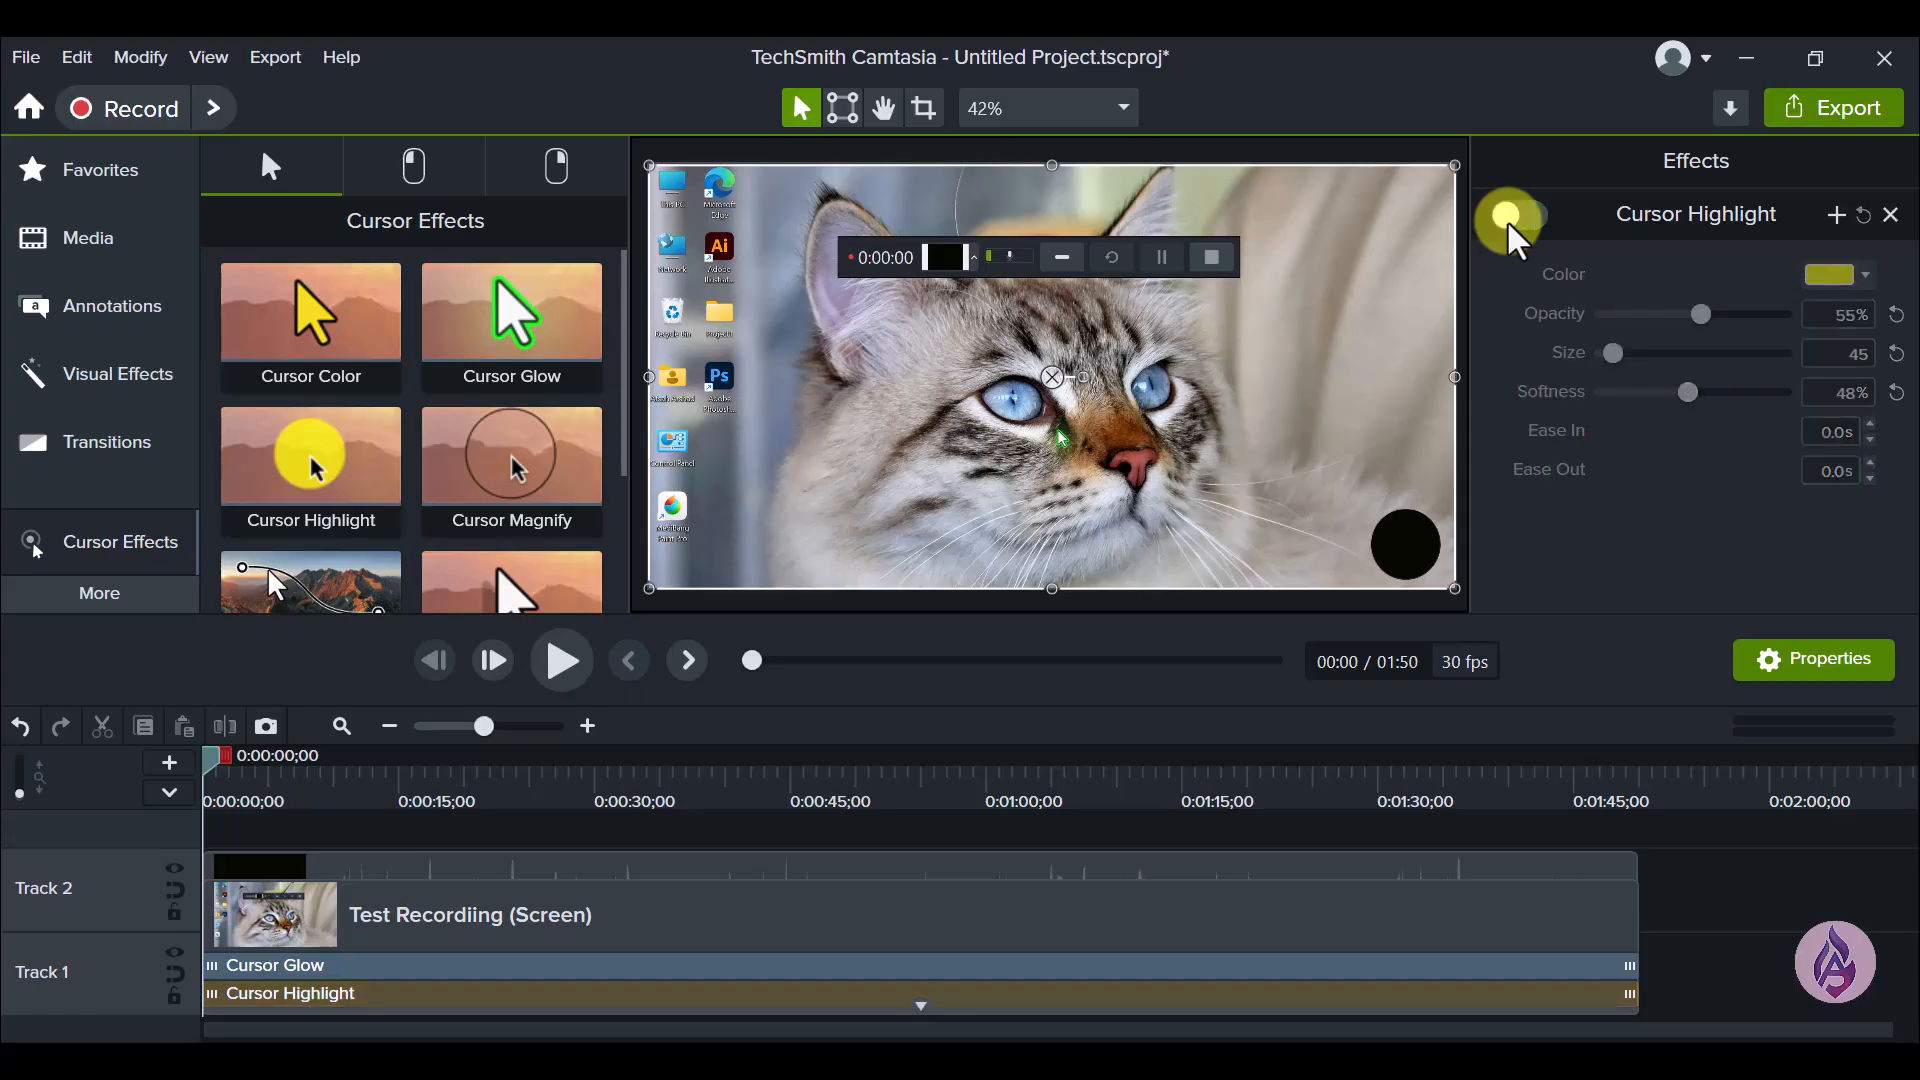
left_click(1508, 219)
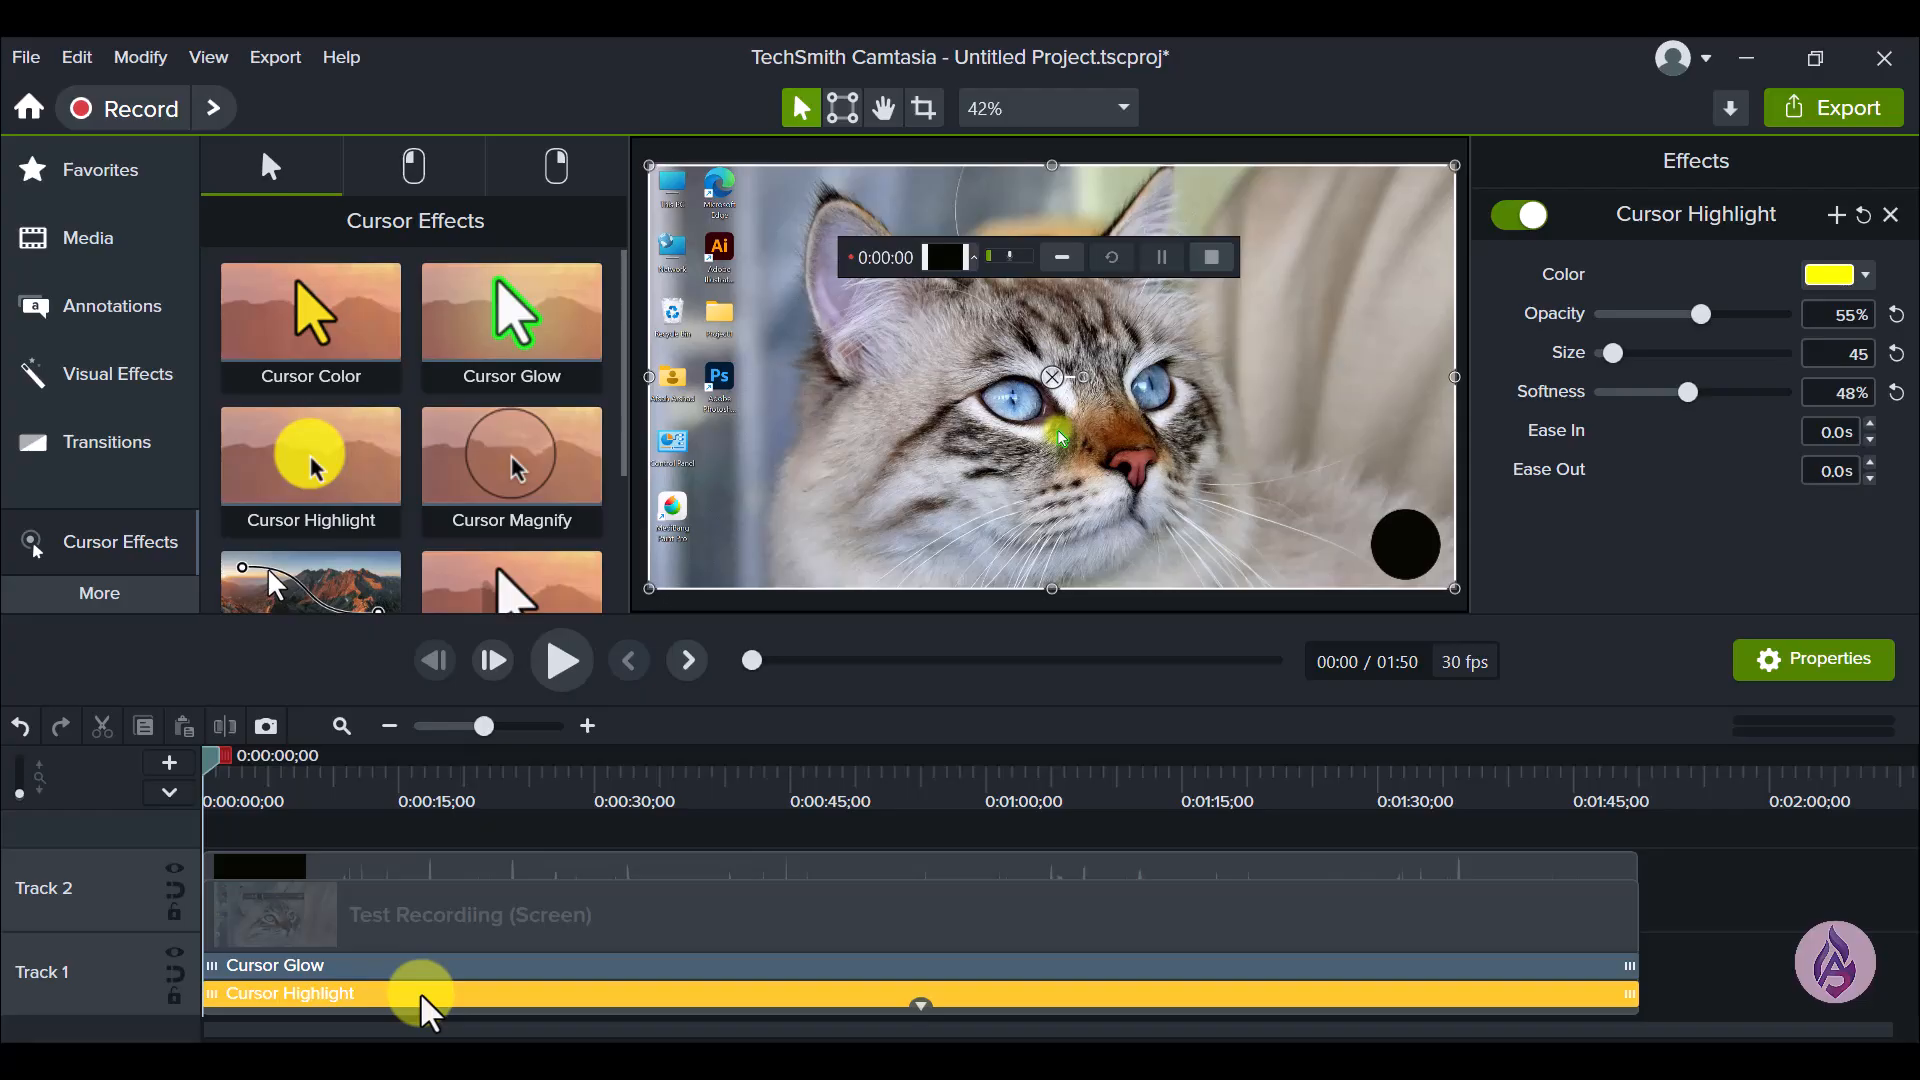
key("Delete")
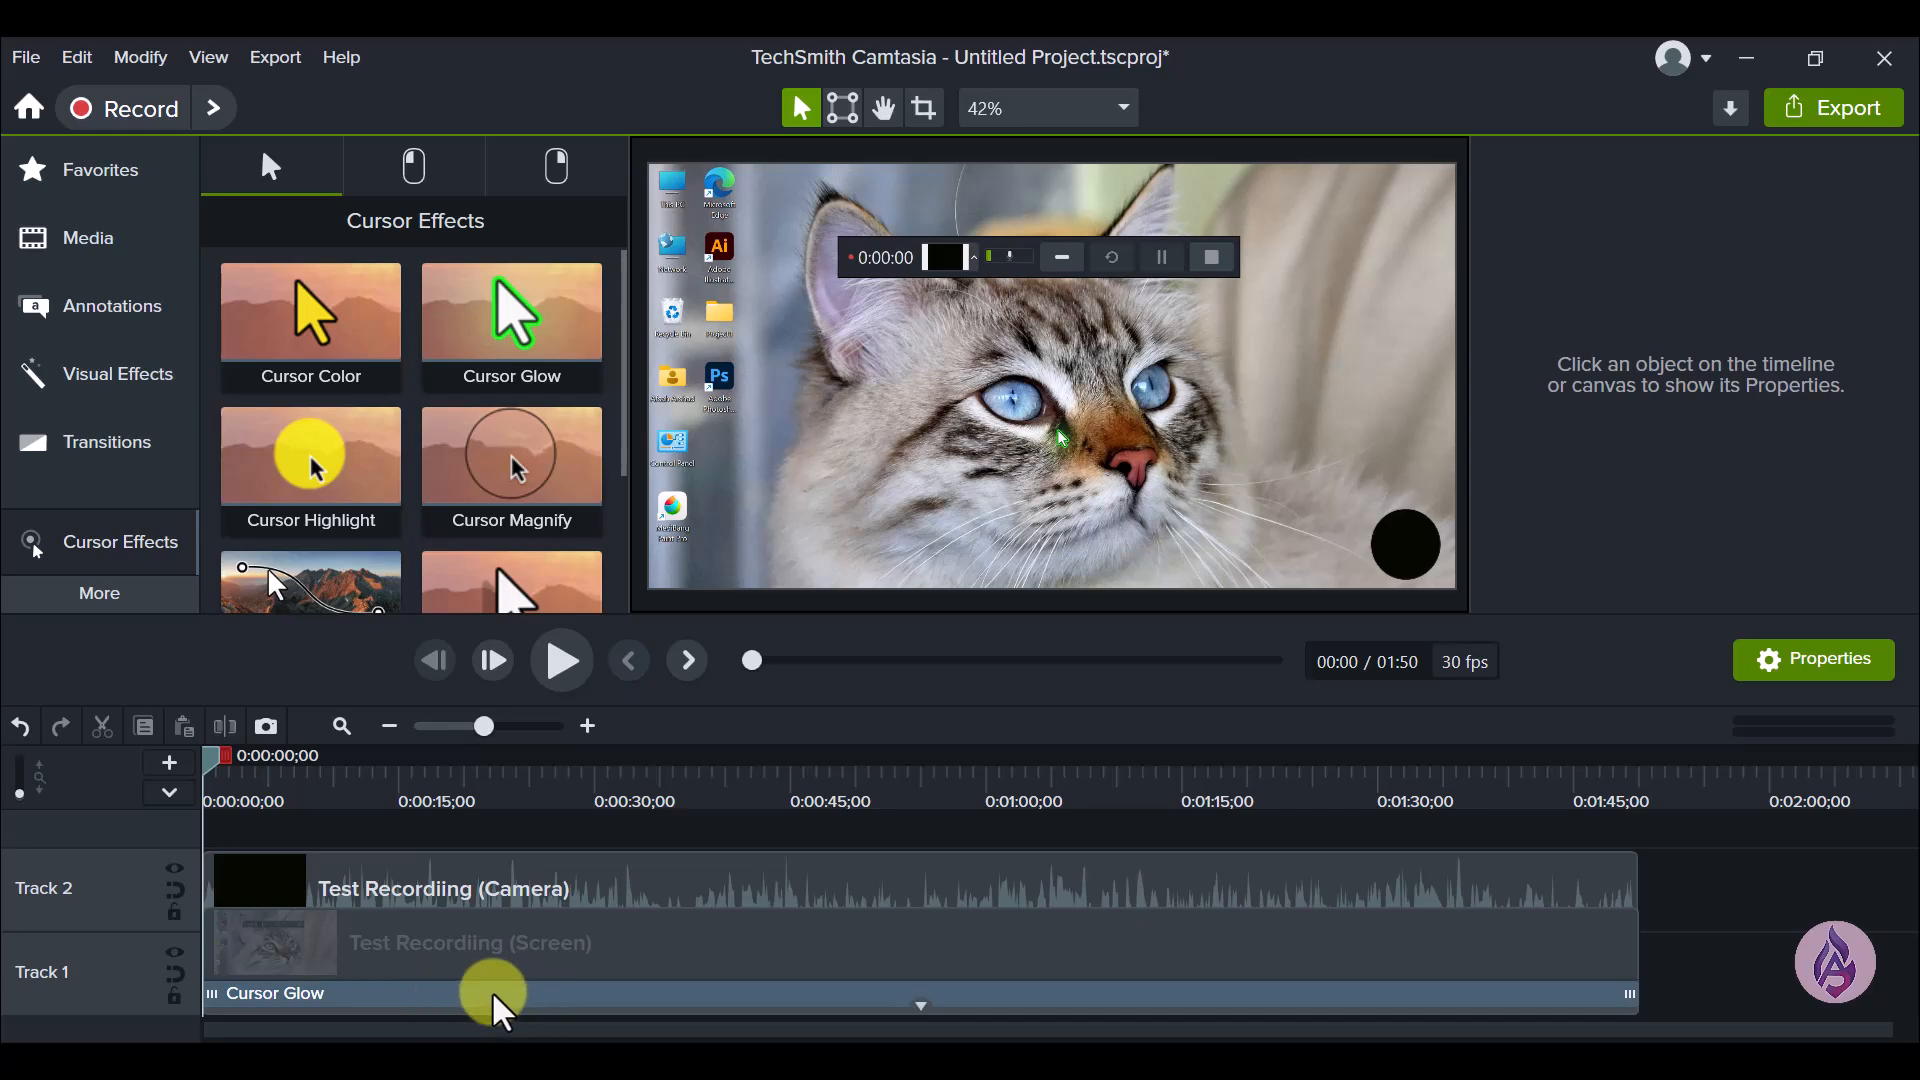
key("ctrl+z")
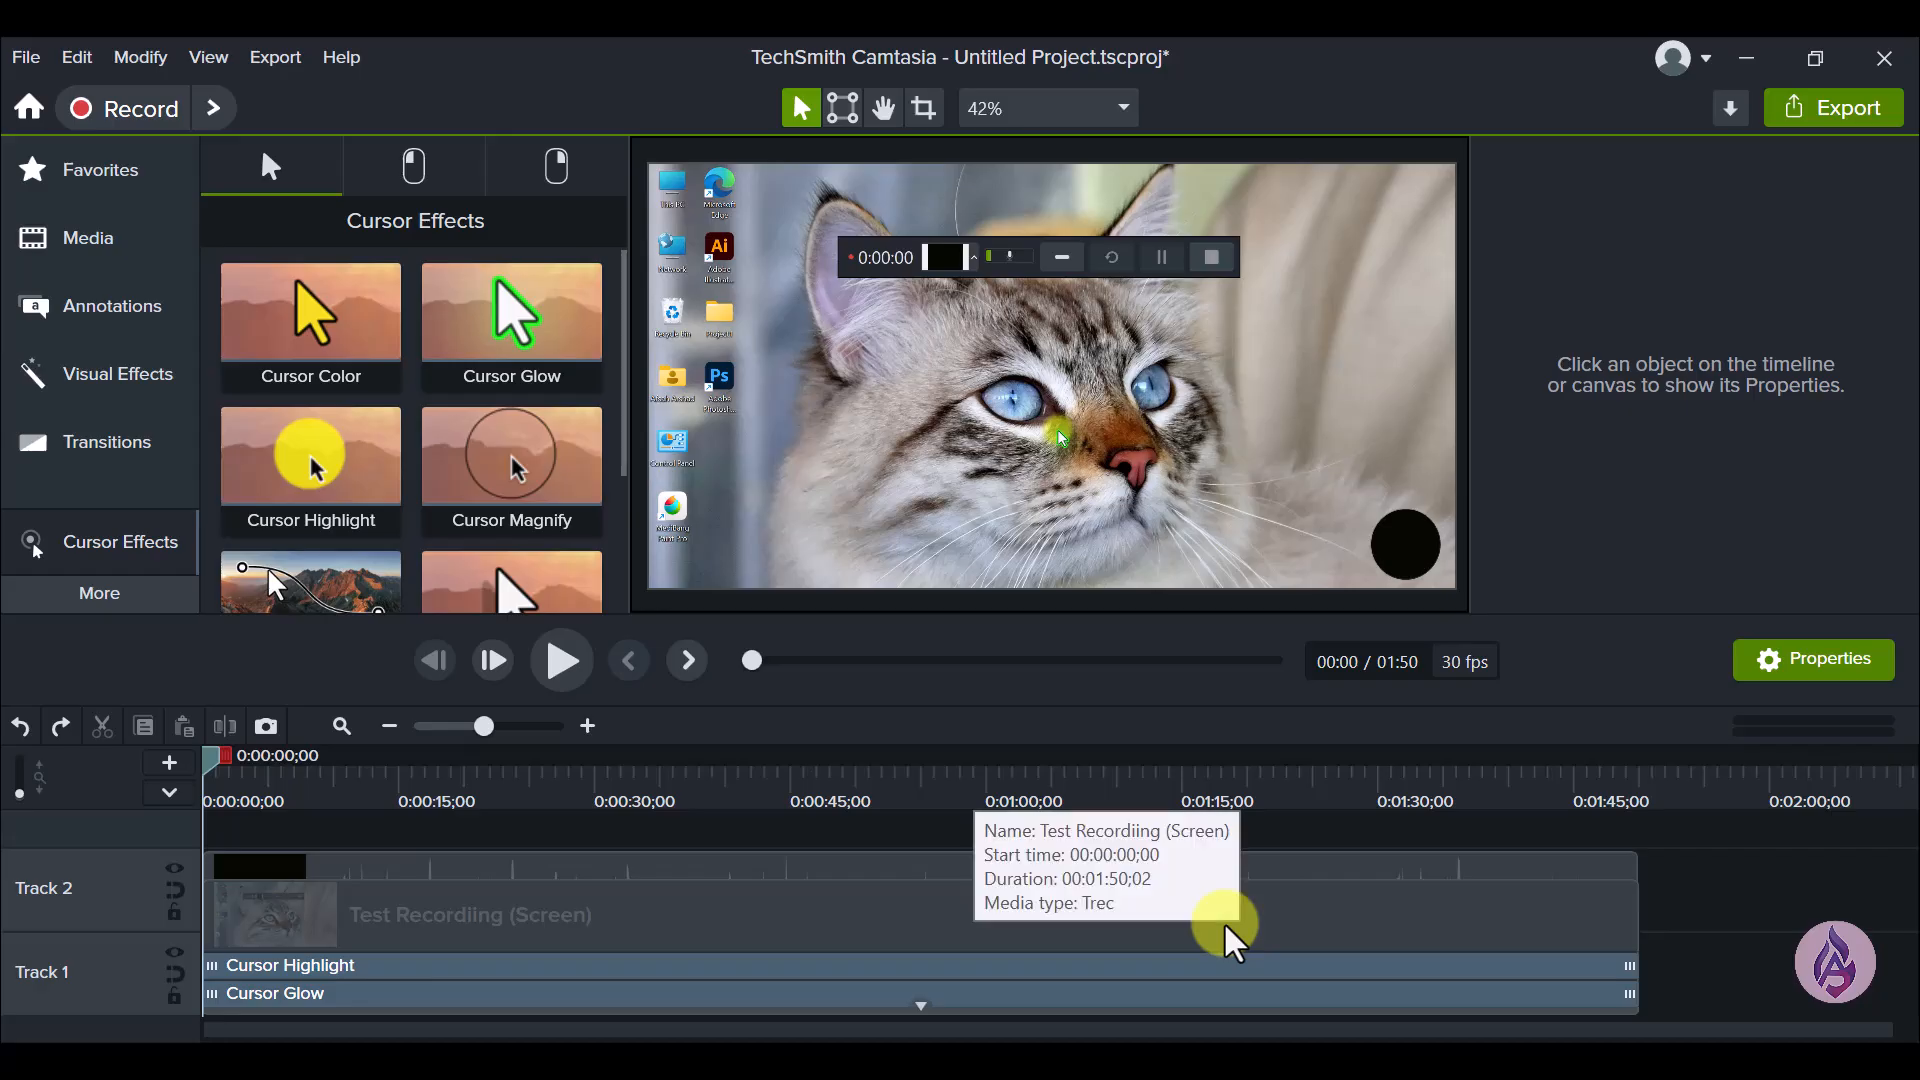
- View the Replace Cursor Image options in the cursor properties of the Track 1 screen clip
left_click(1344, 918)
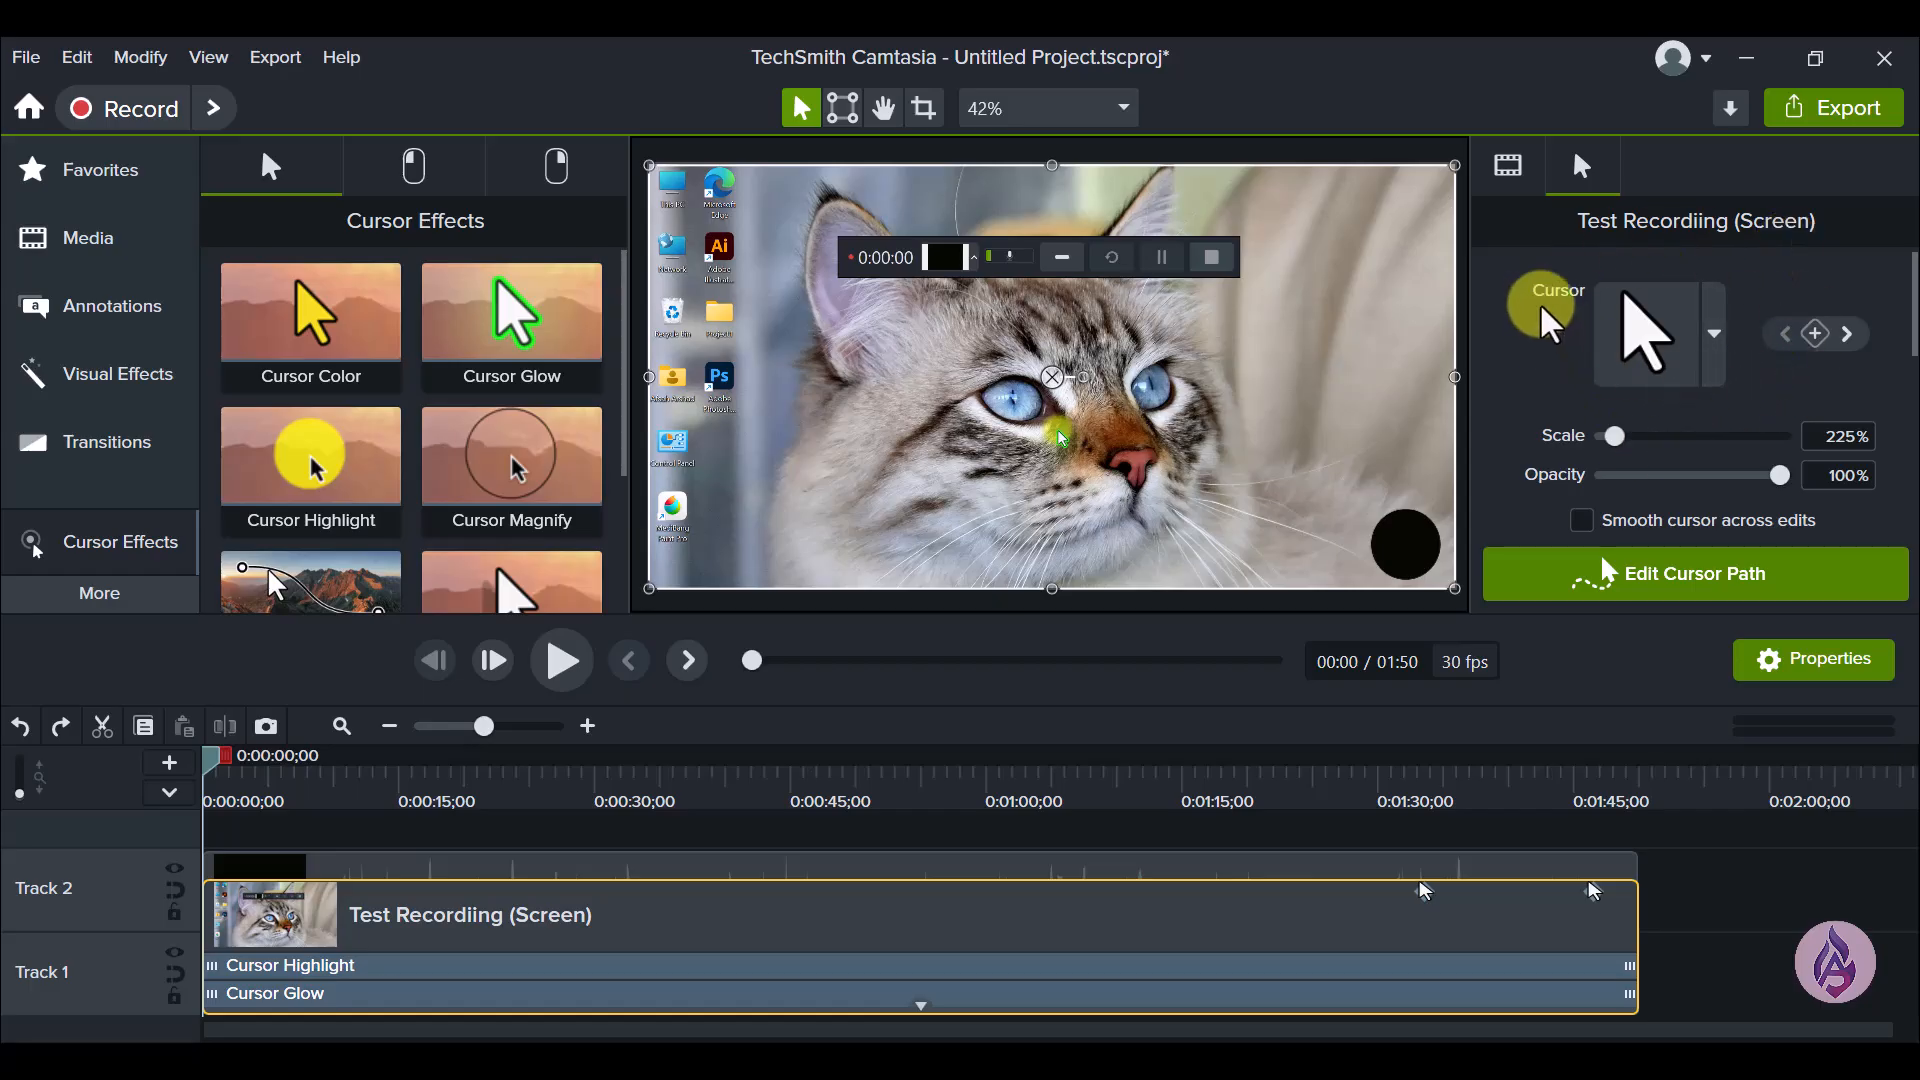
left_click(1712, 355)
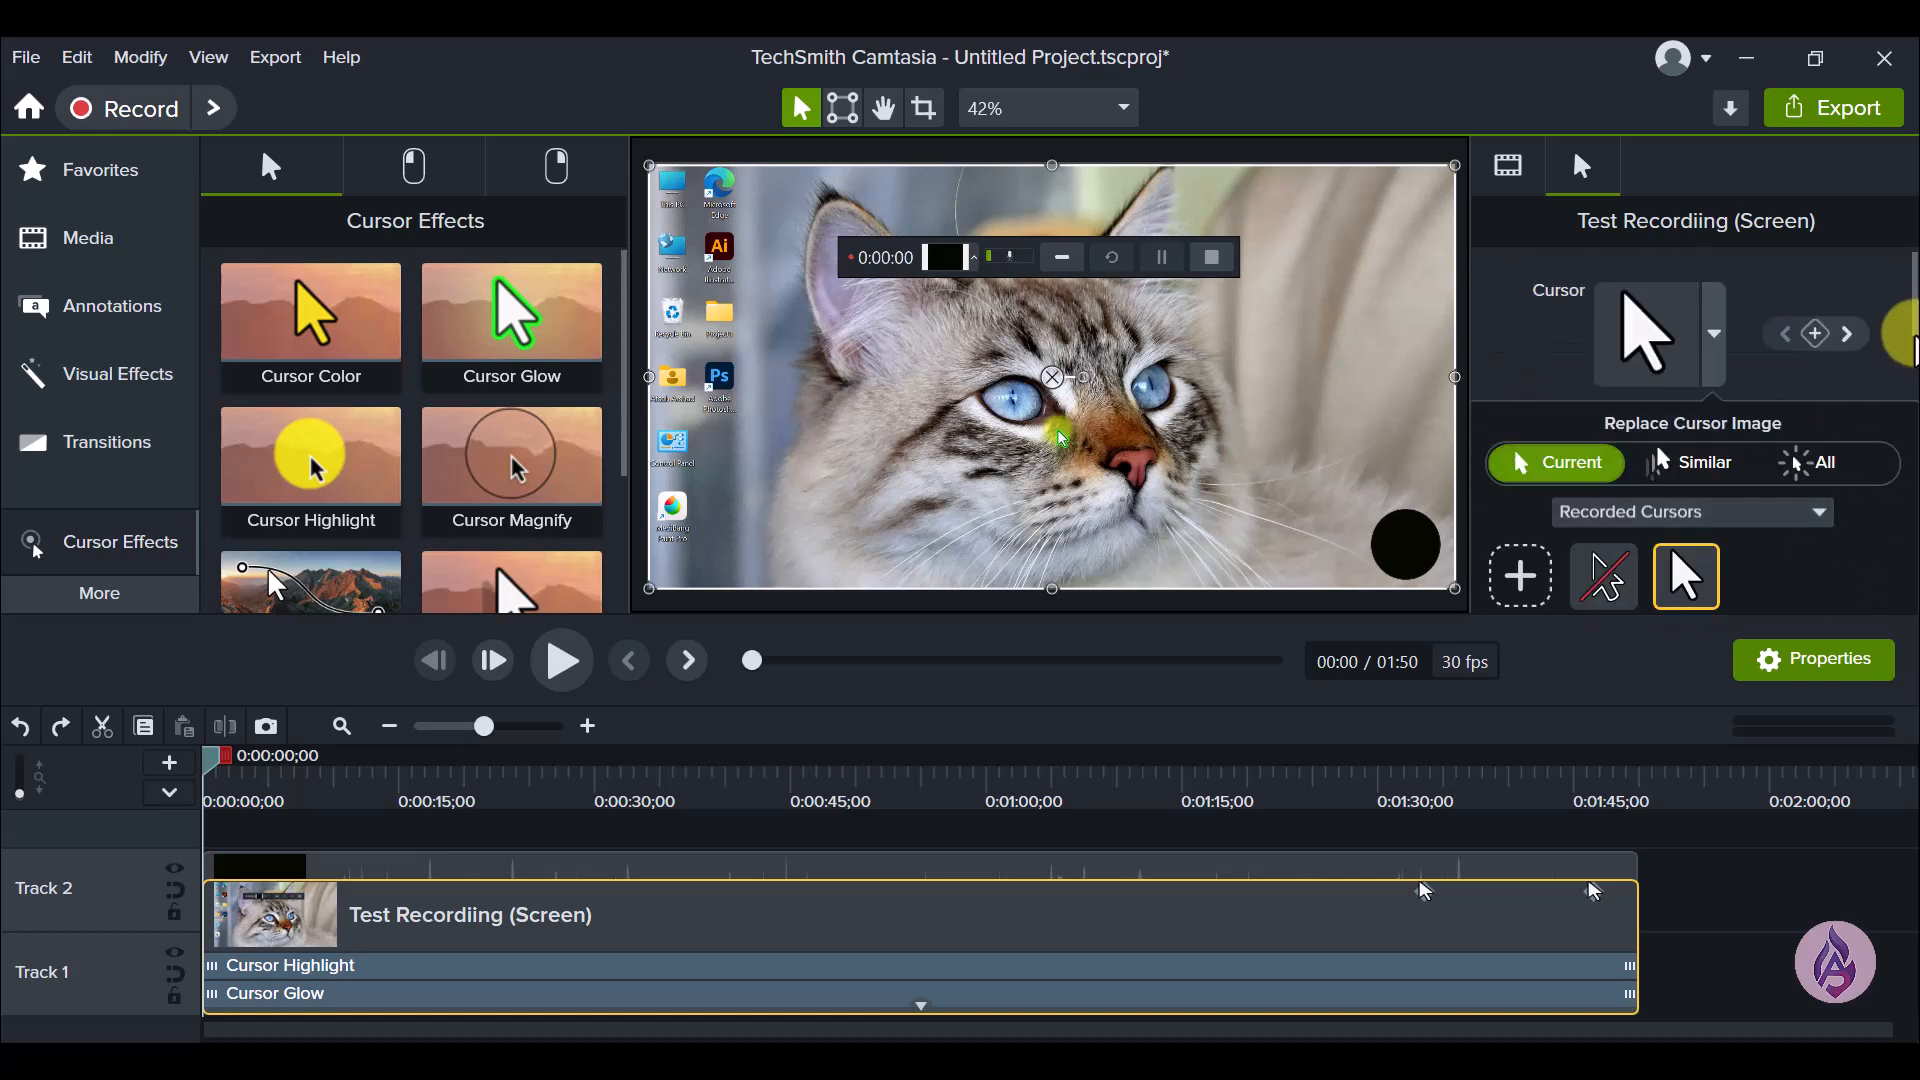
scroll(1907, 325, "down", 5)
scroll(1908, 325, "up", 5)
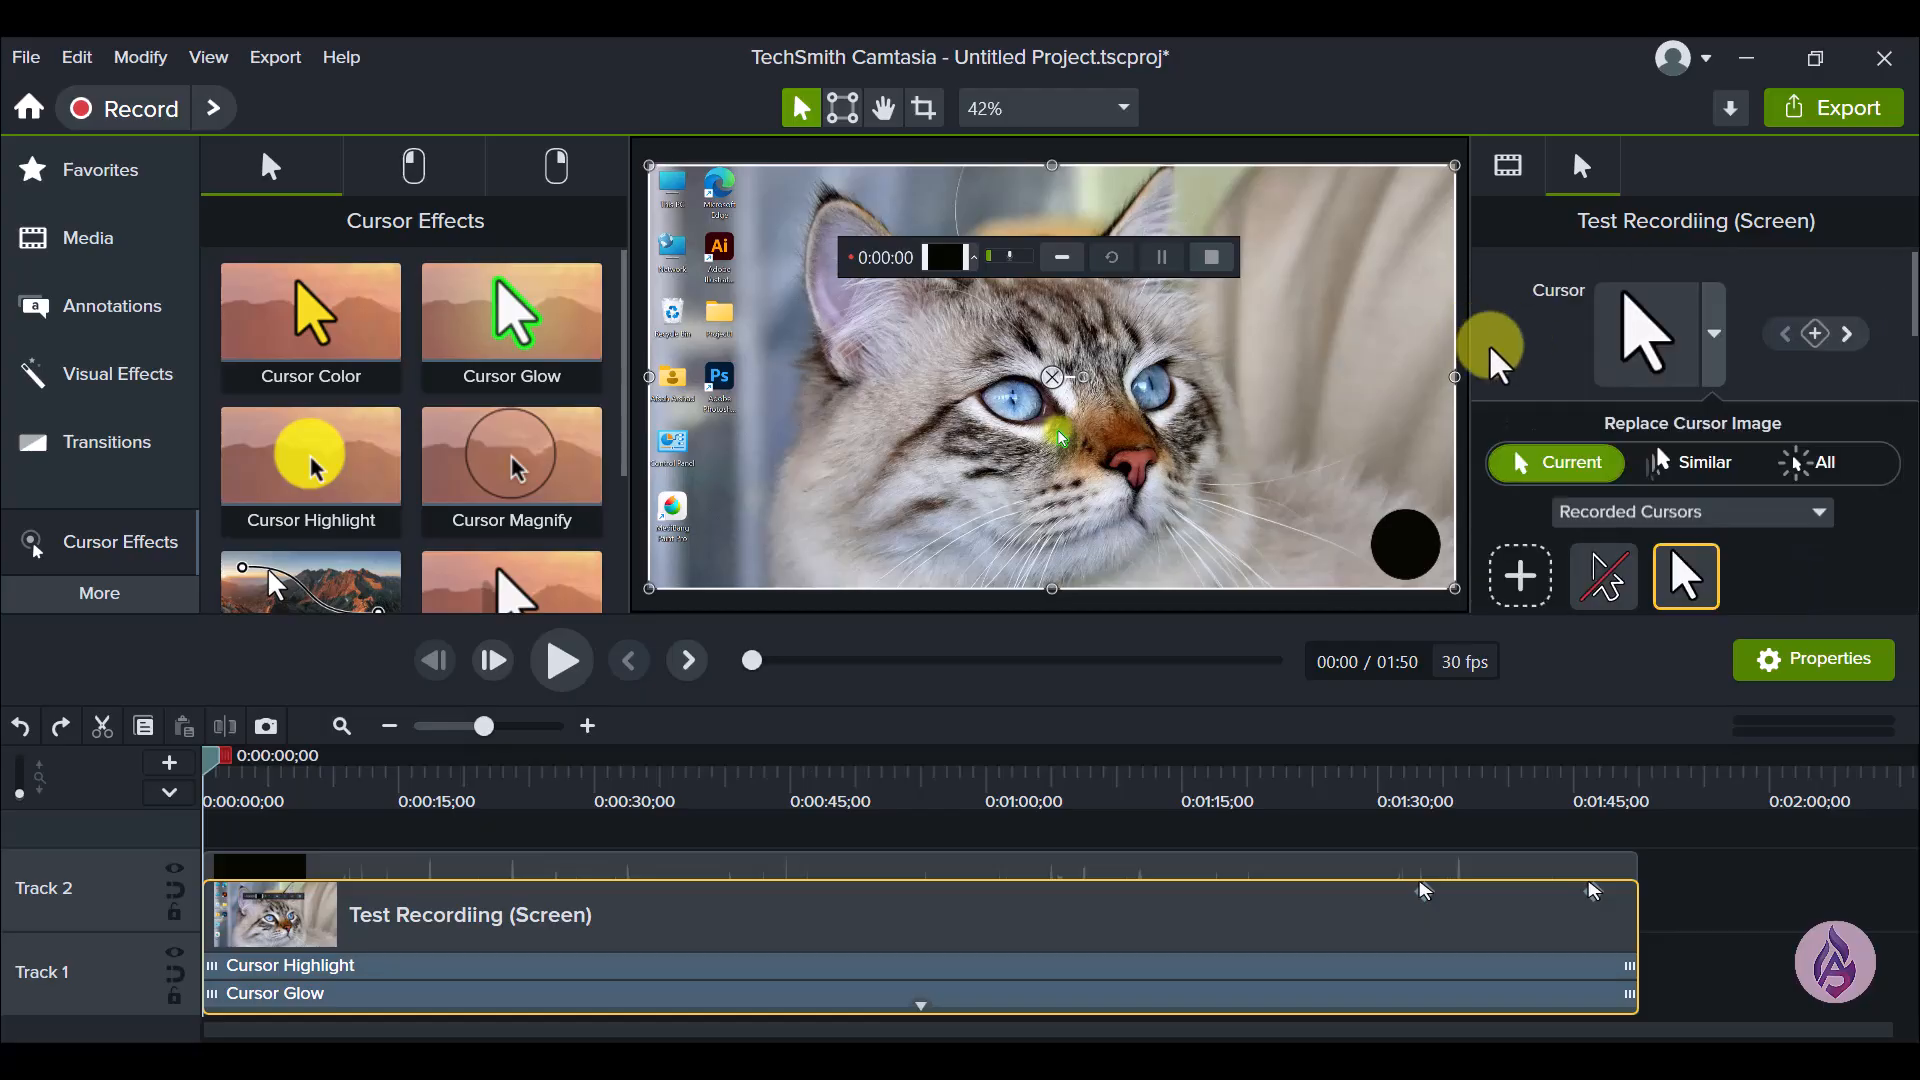
scroll(1740, 380, "down", 3)
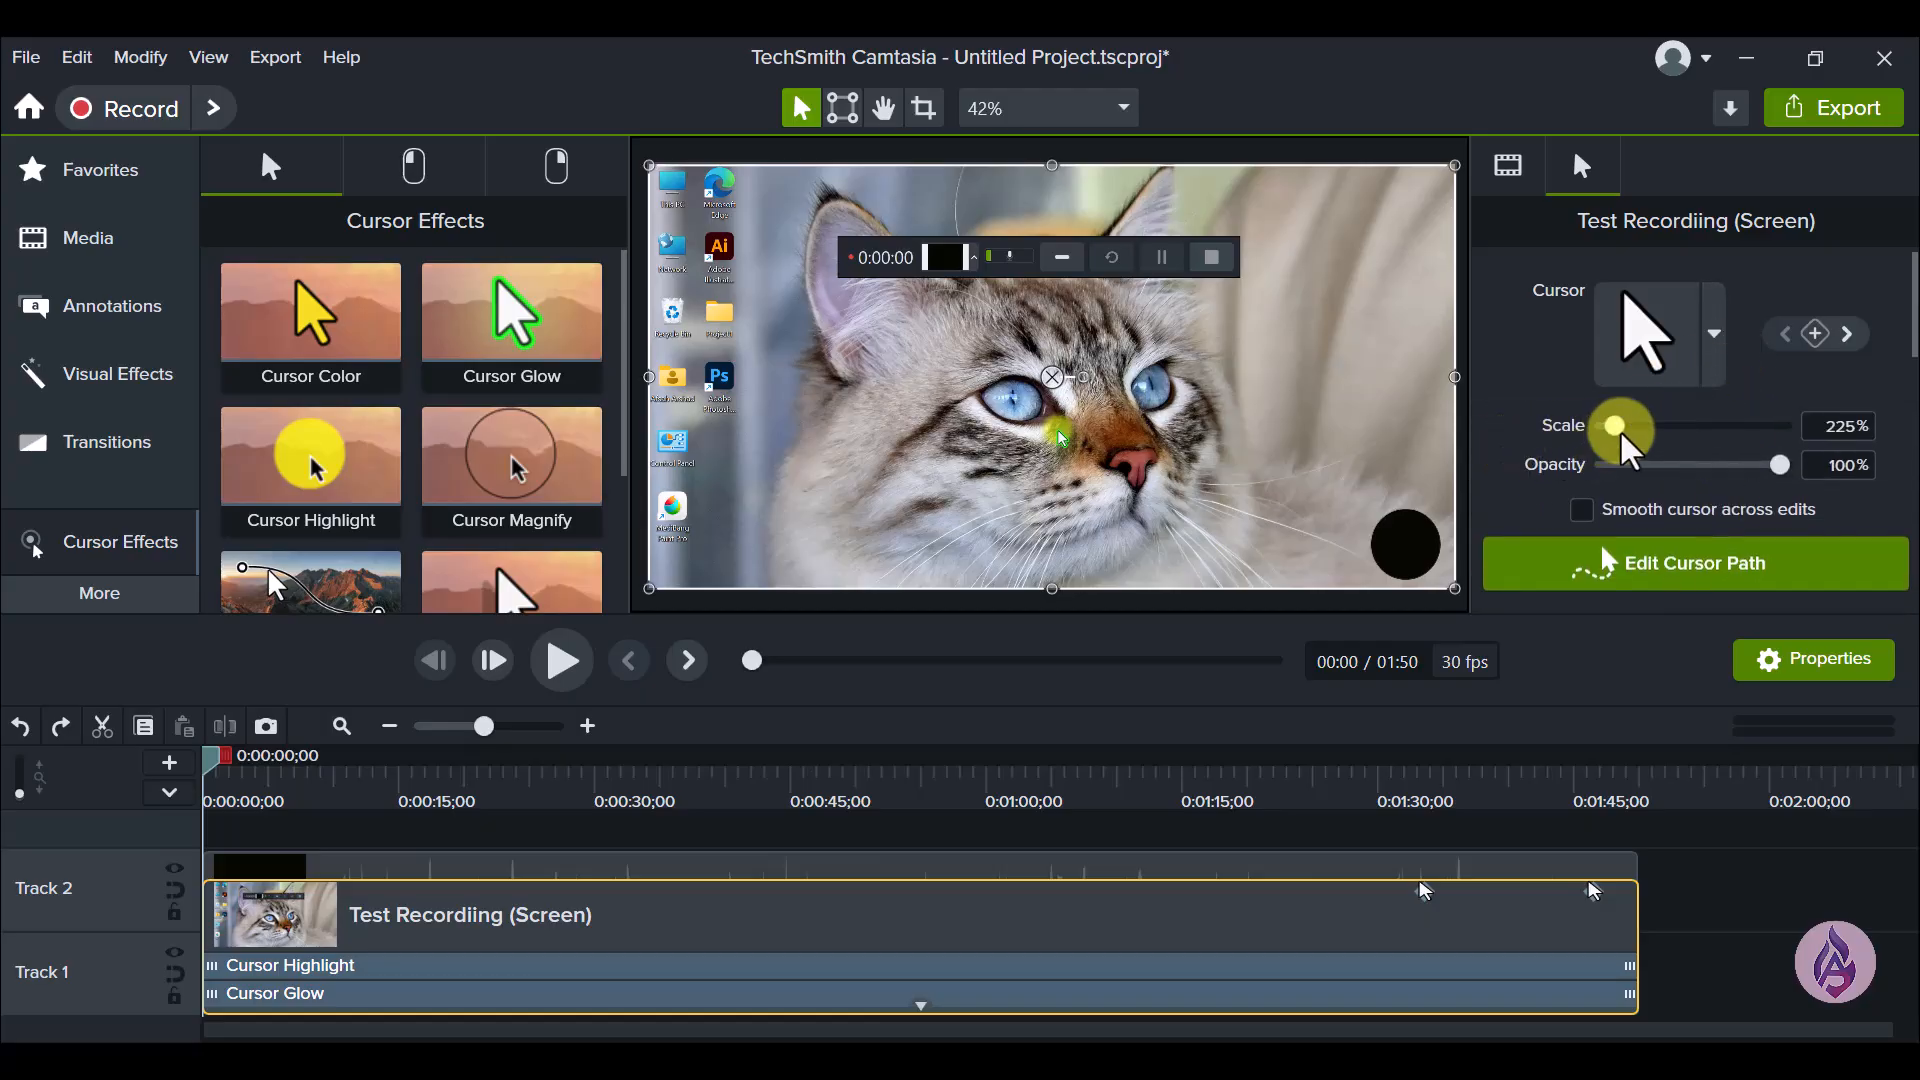
- Try cursor scales of 783% and 386% on the screen clip, and reset its cursor properties to the defaults
left_click_drag(1616, 430, 1667, 433)
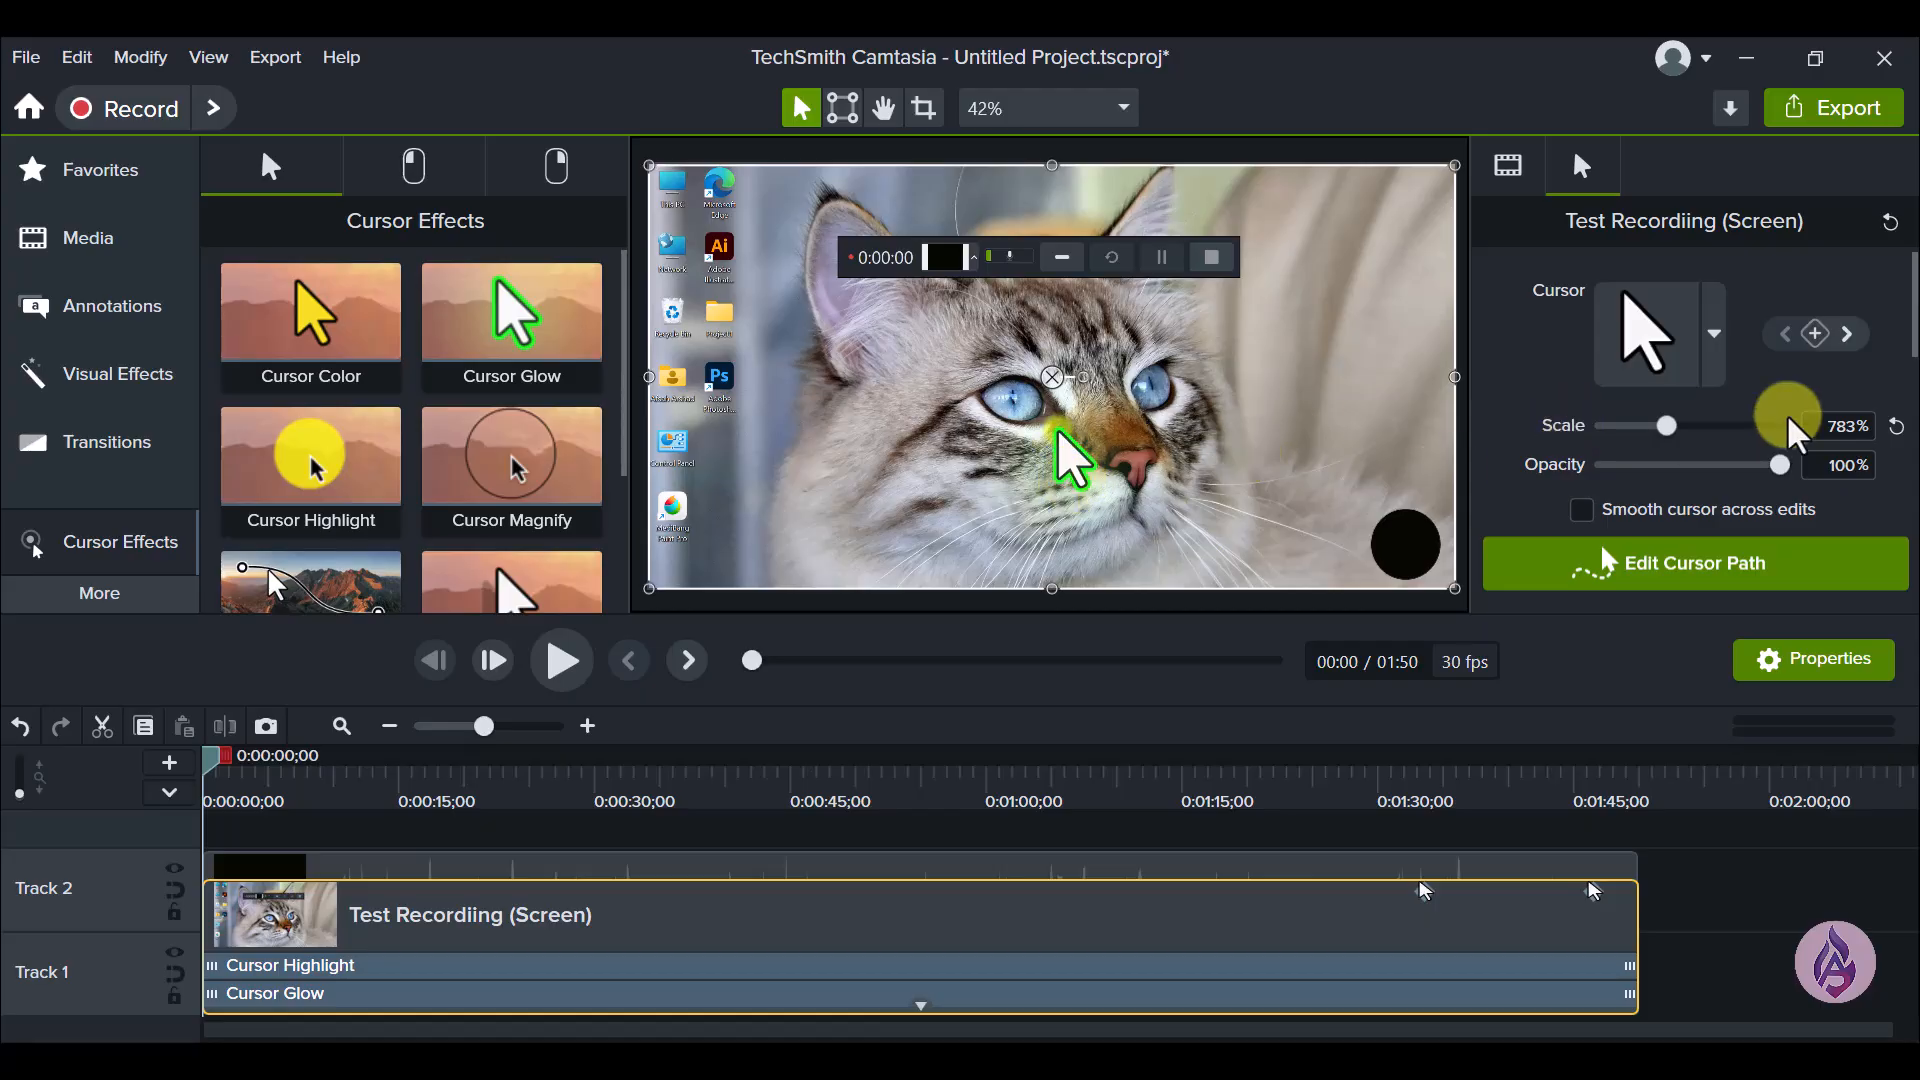
left_click_drag(1777, 466, 1815, 492)
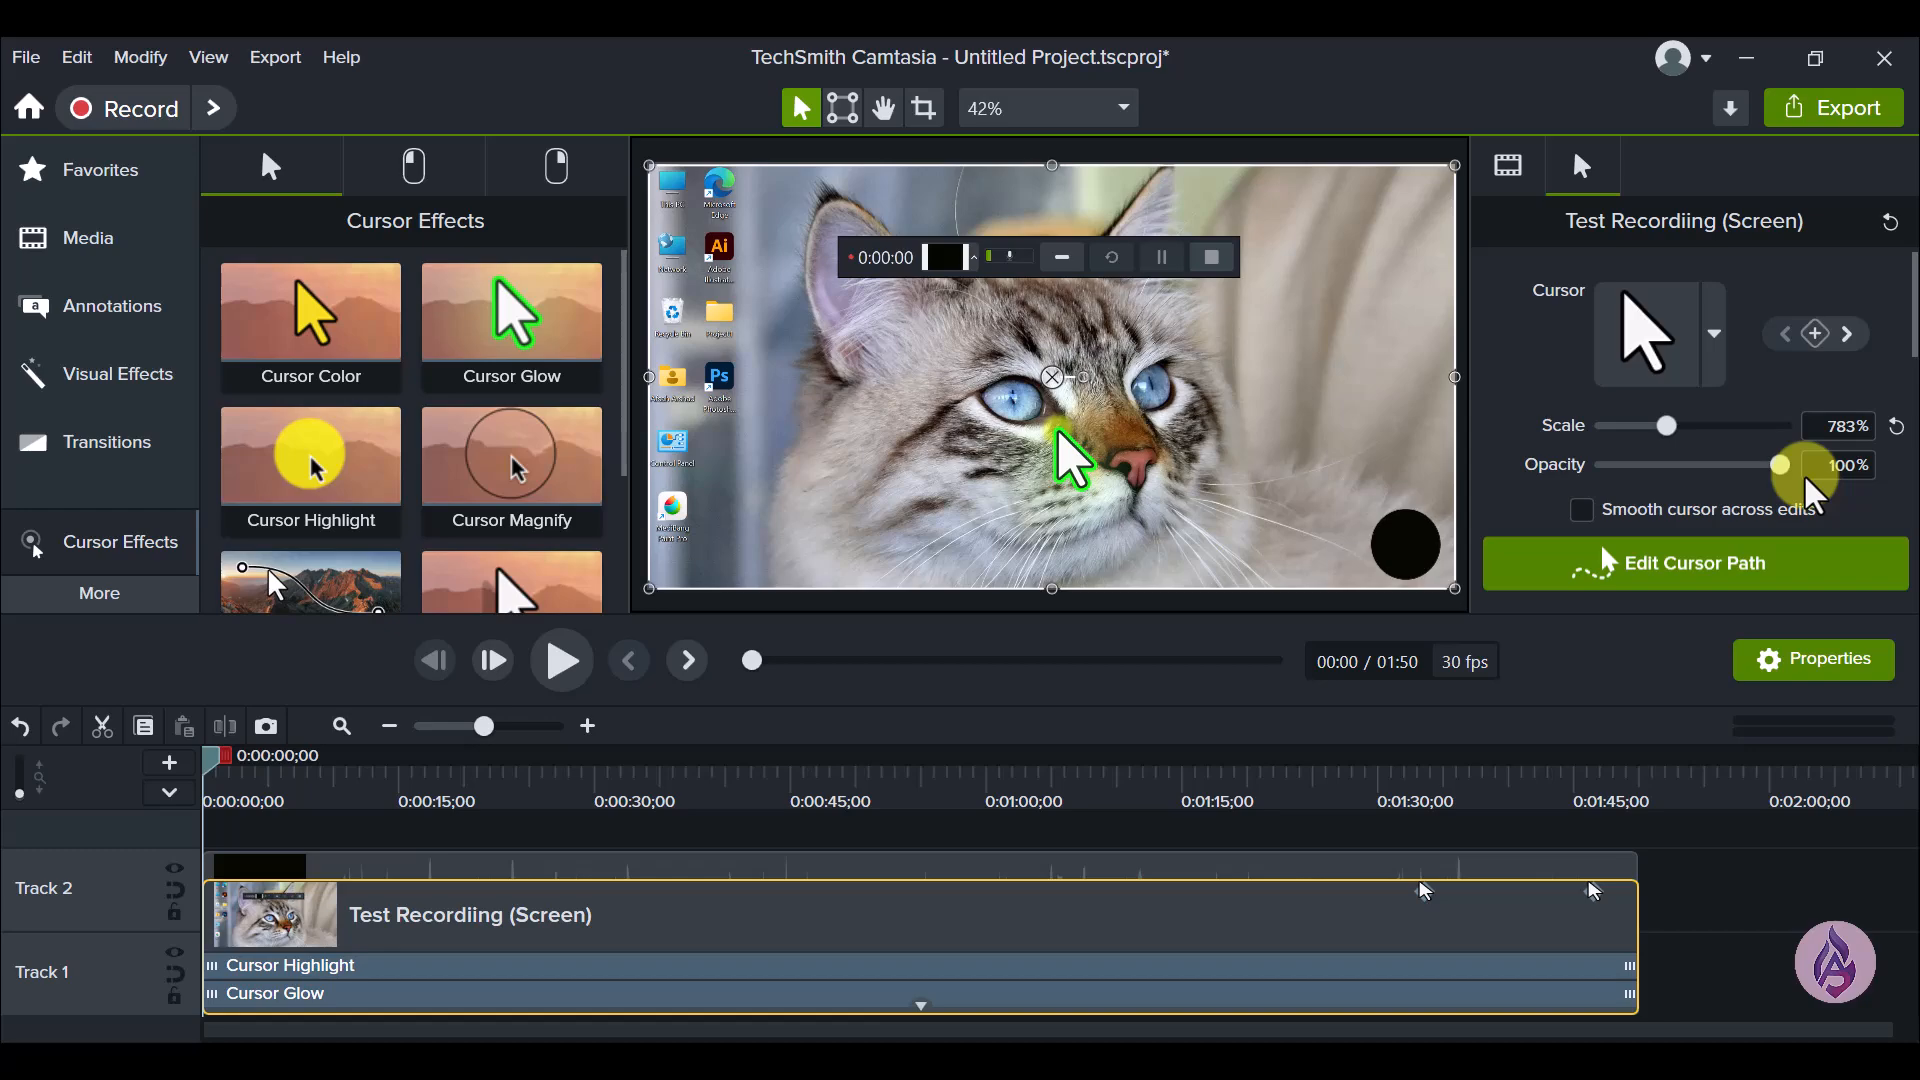
left_click_drag(1667, 427, 1630, 430)
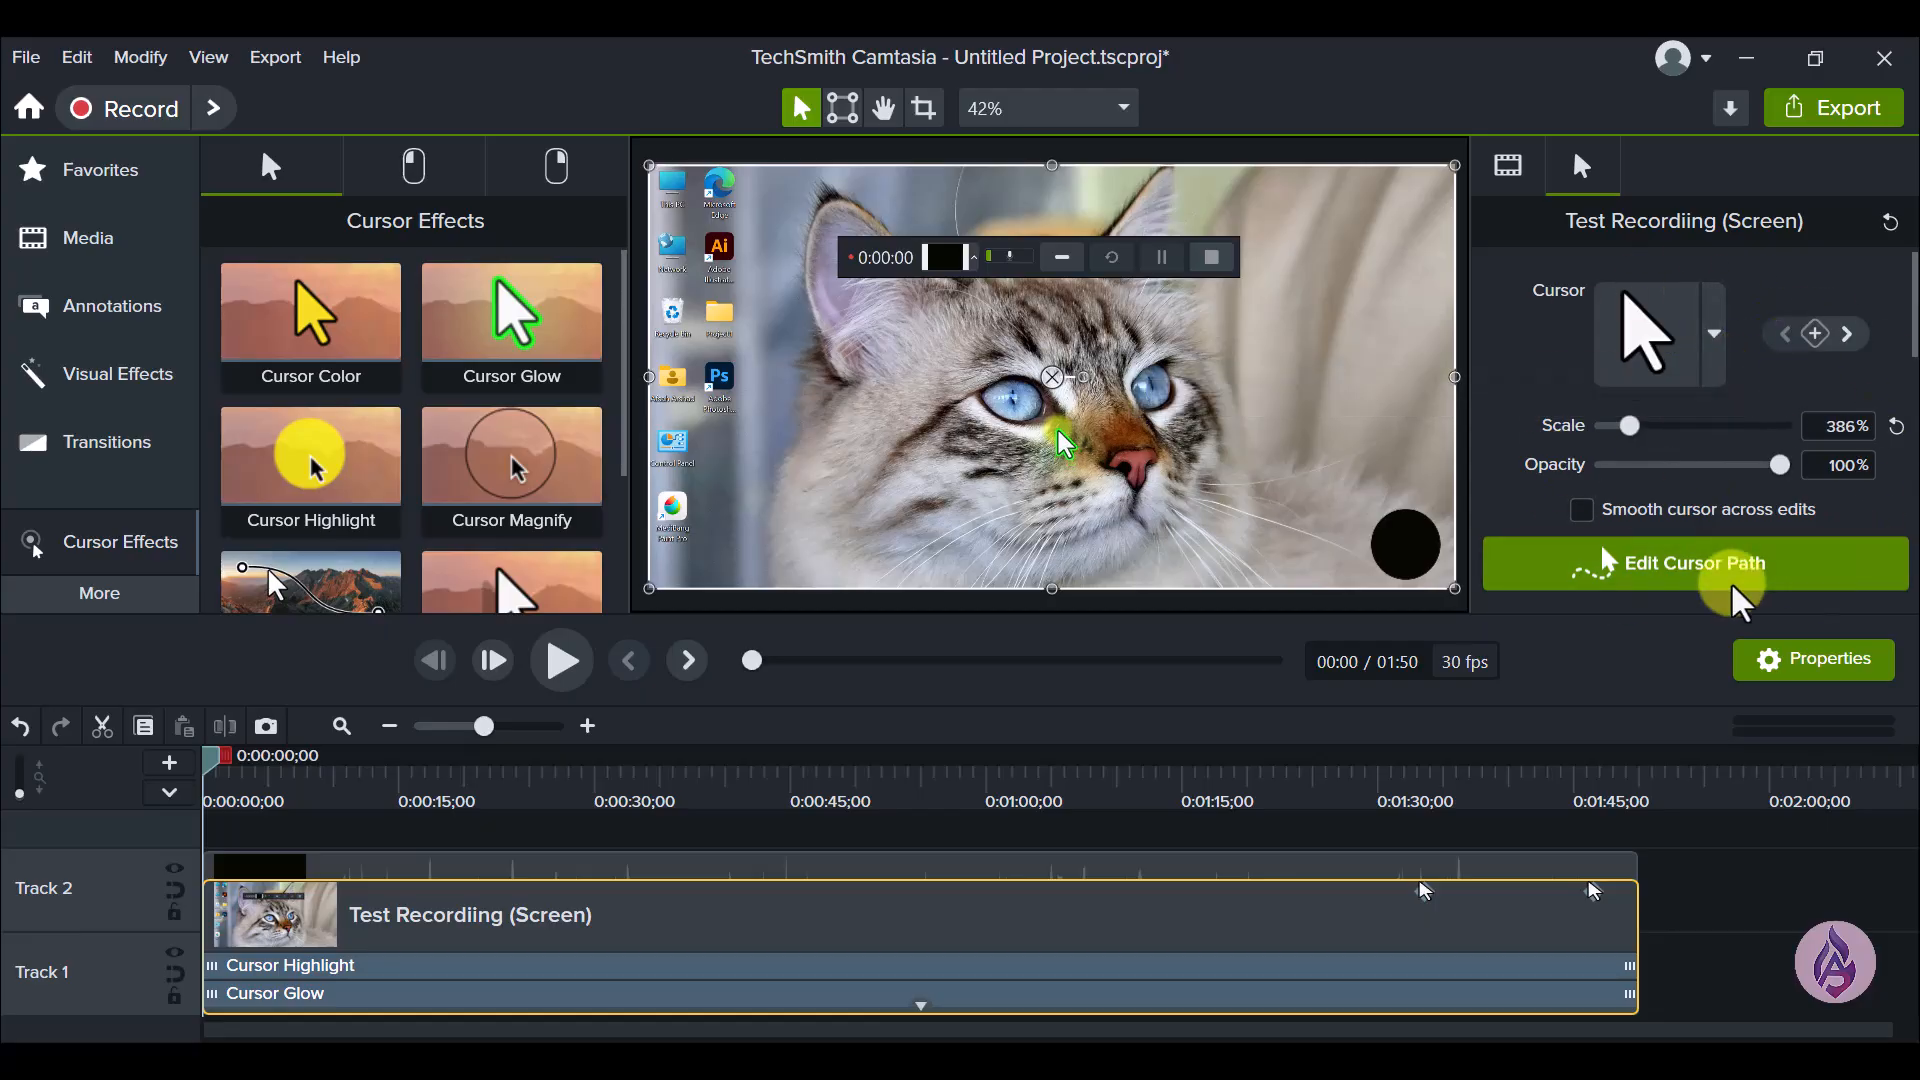
left_click(1886, 228)
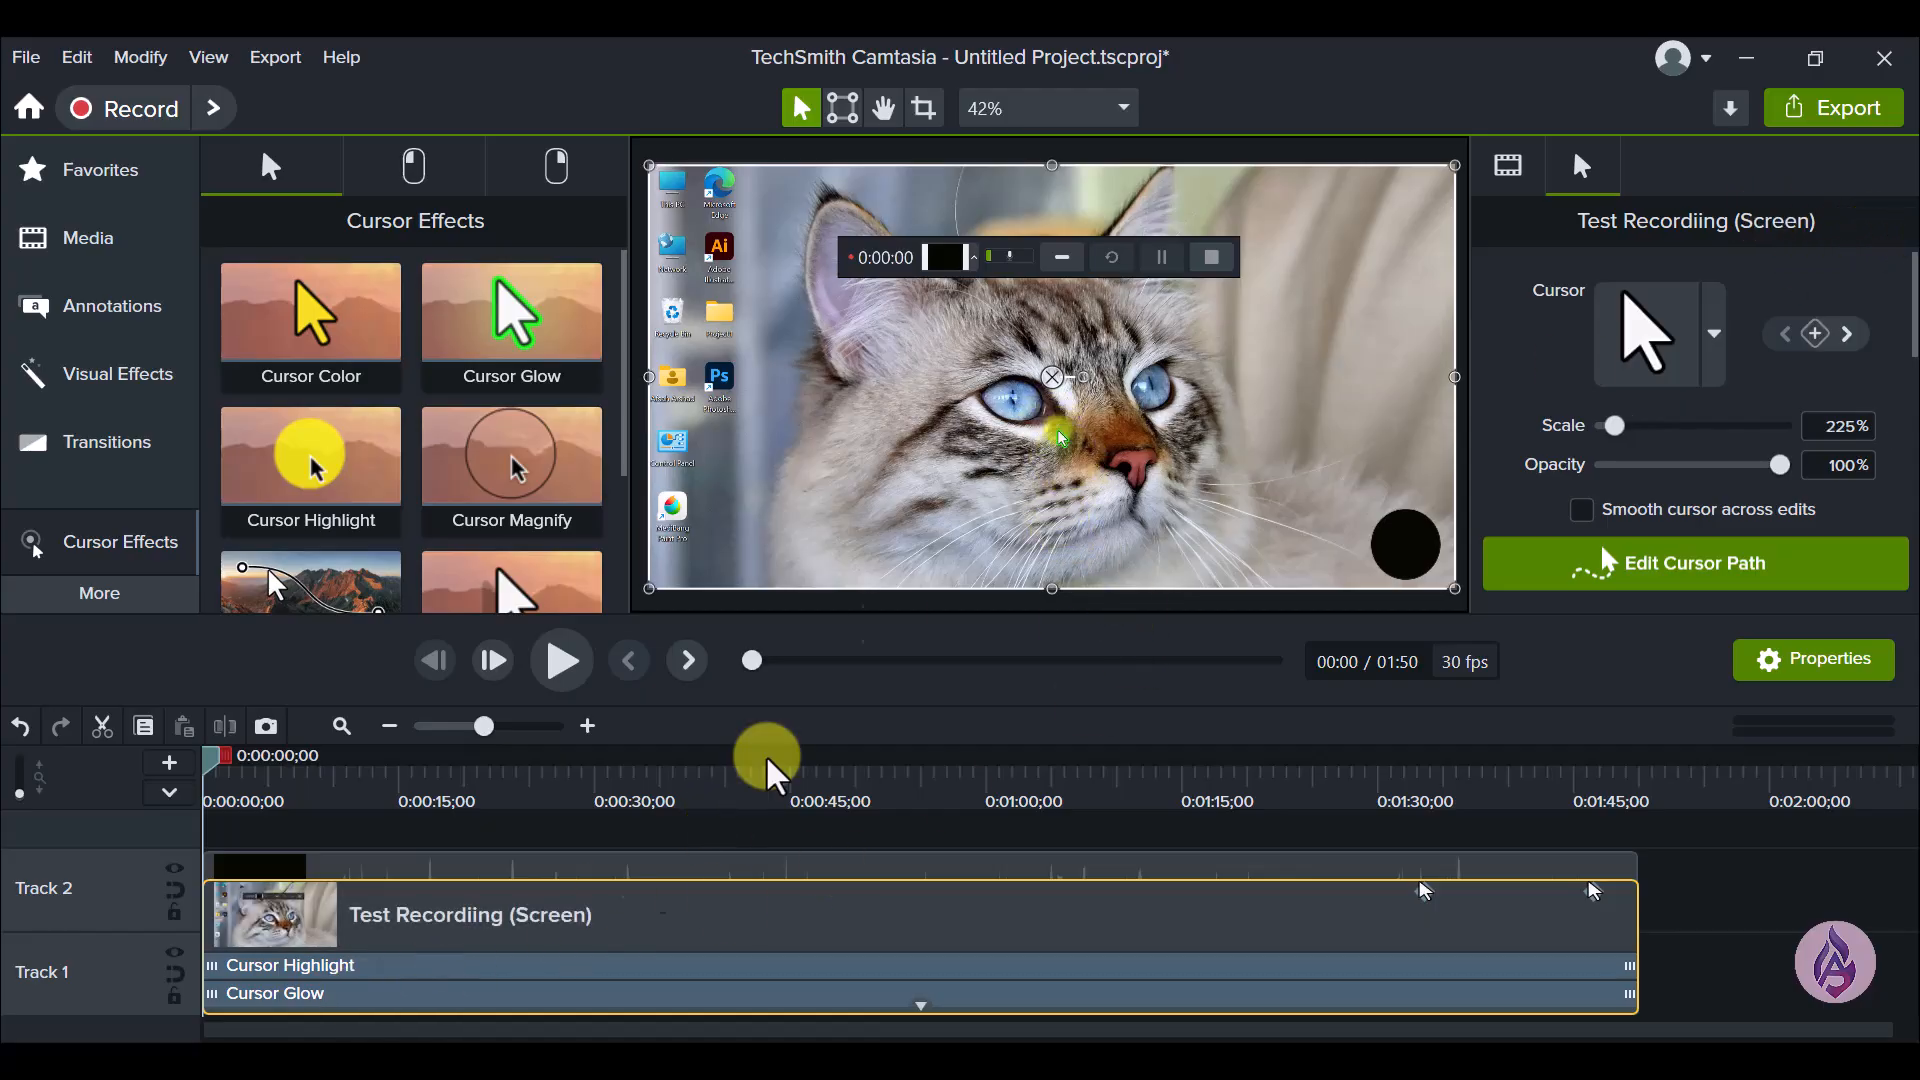
- Set the color of the Cursor Glow effect on the screen clip to the dark second swatch of the Default palette
left_click(488, 992)
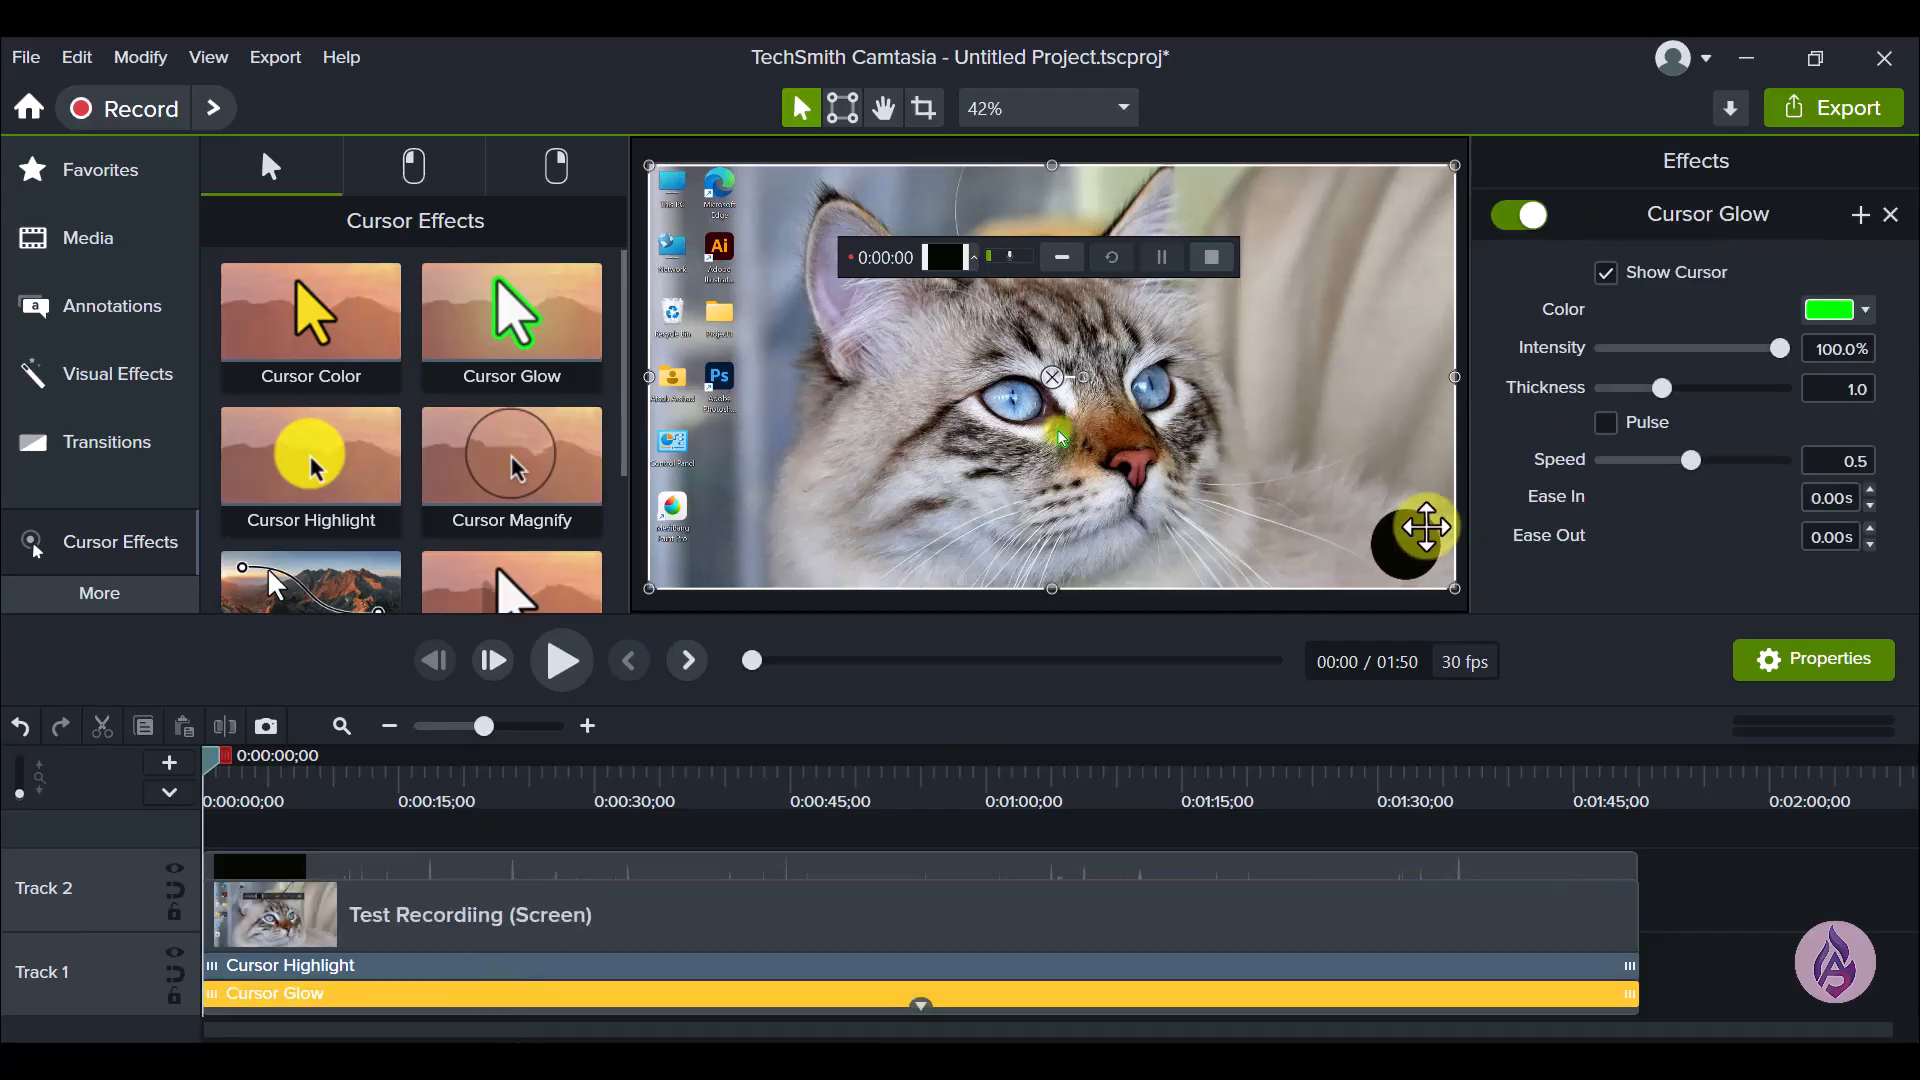
left_click(1866, 309)
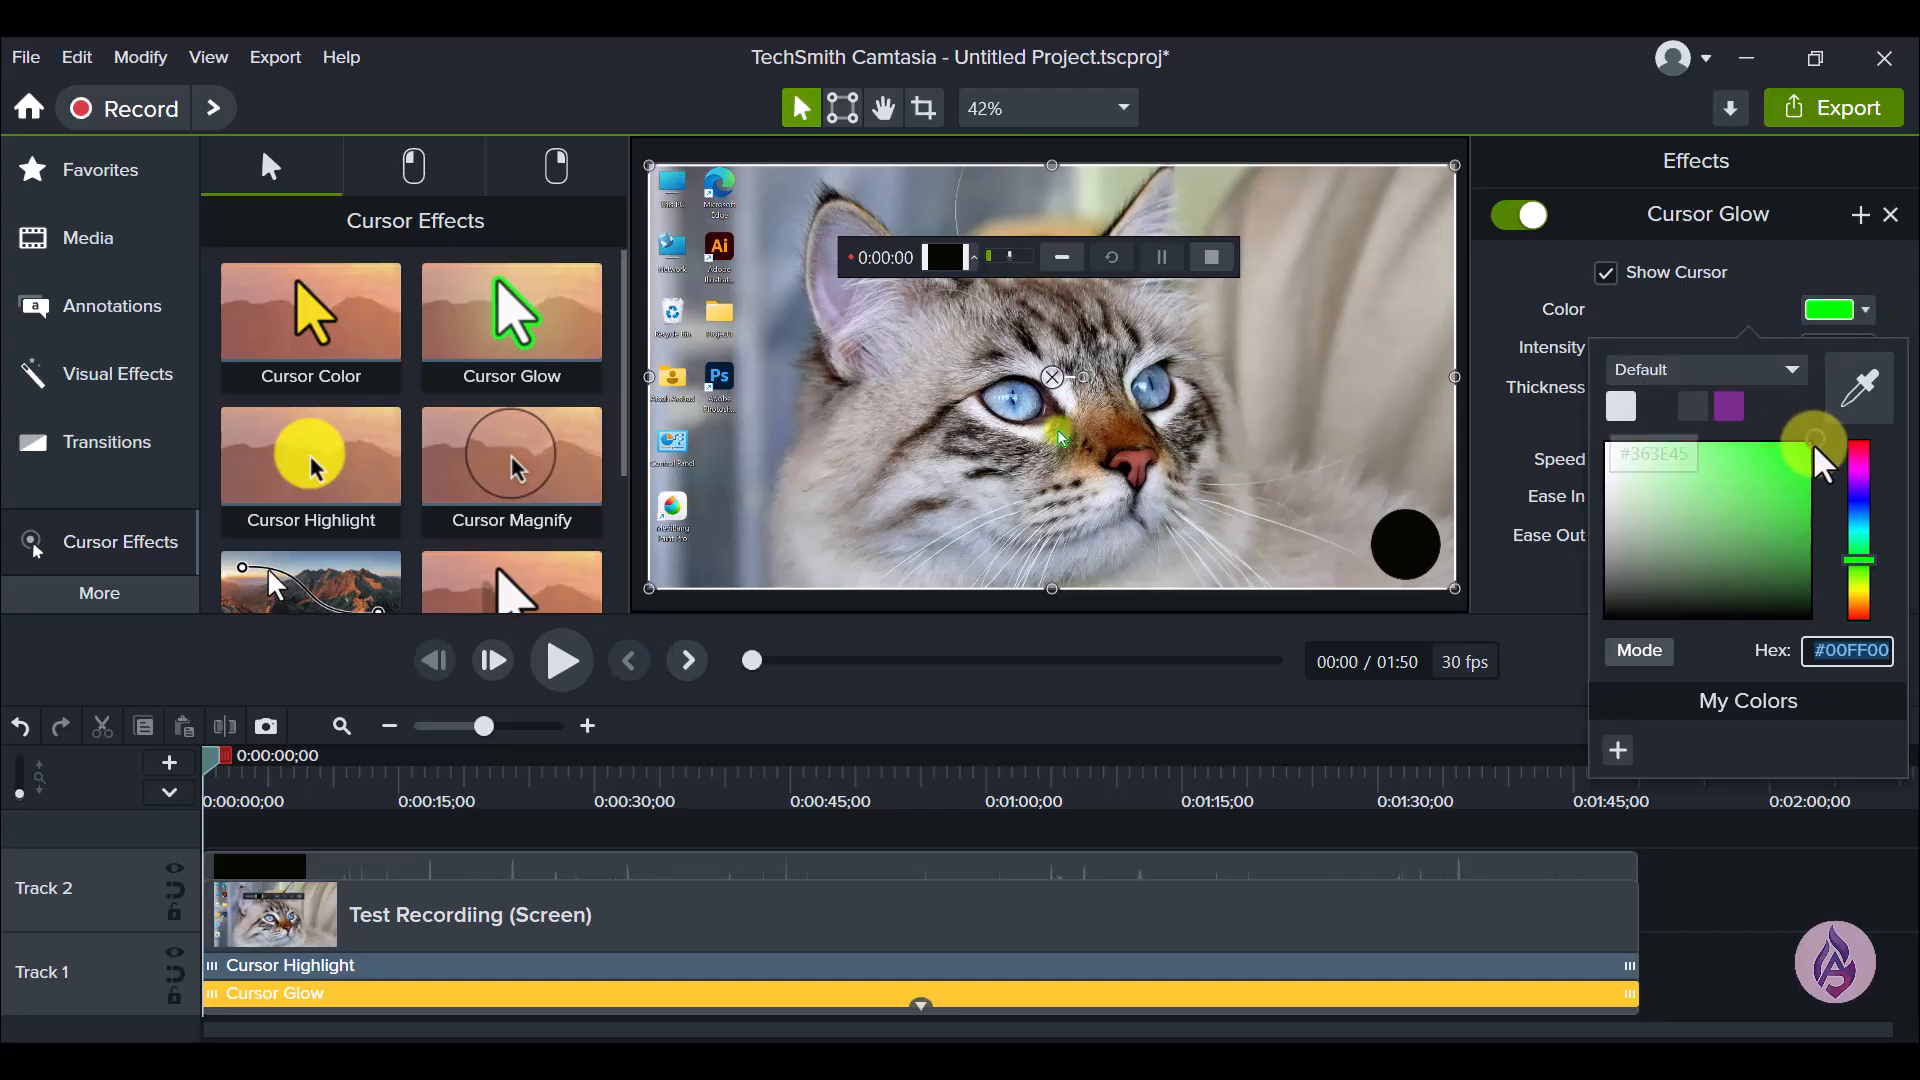
left_click(1655, 406)
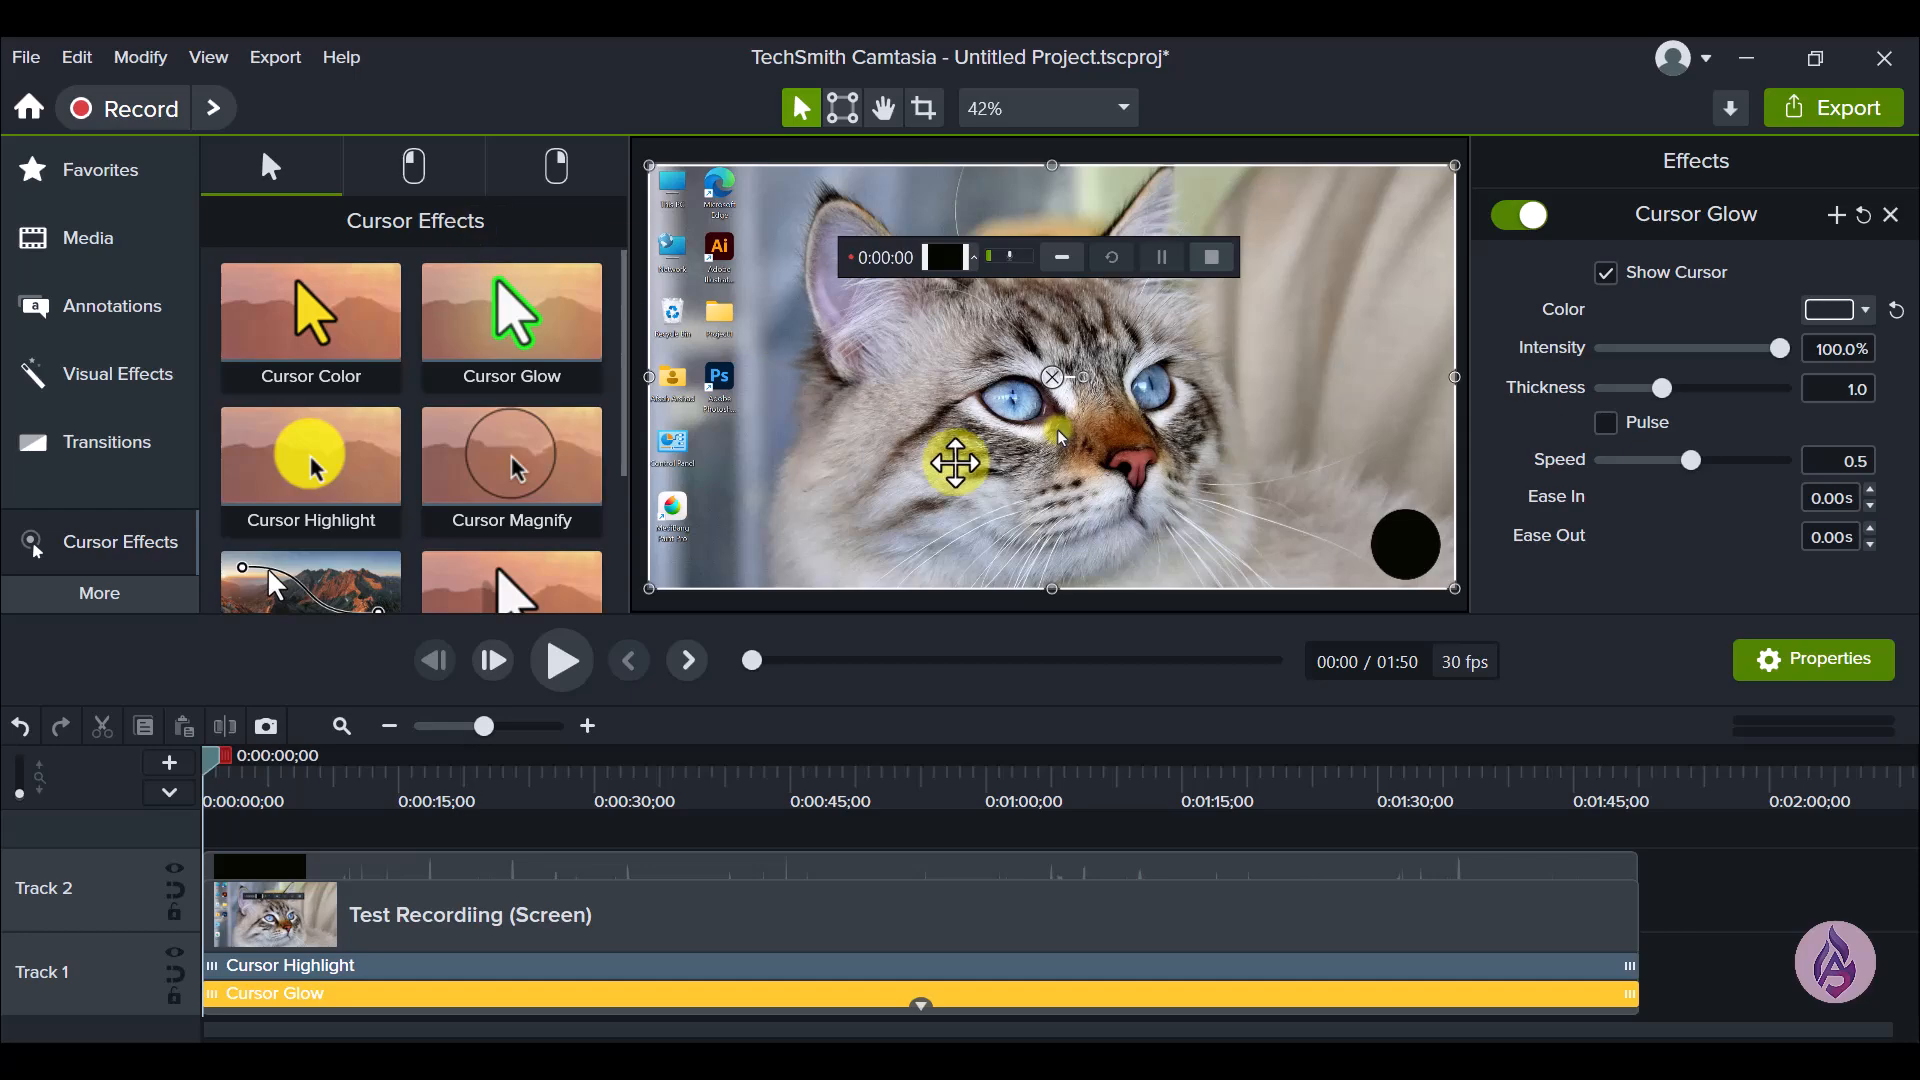
- Examine the available Left Click and Right Click cursor effects, including Rings, Ripple, Scope, Sound, Target and Warp
left_click(438, 180)
left_click(574, 180)
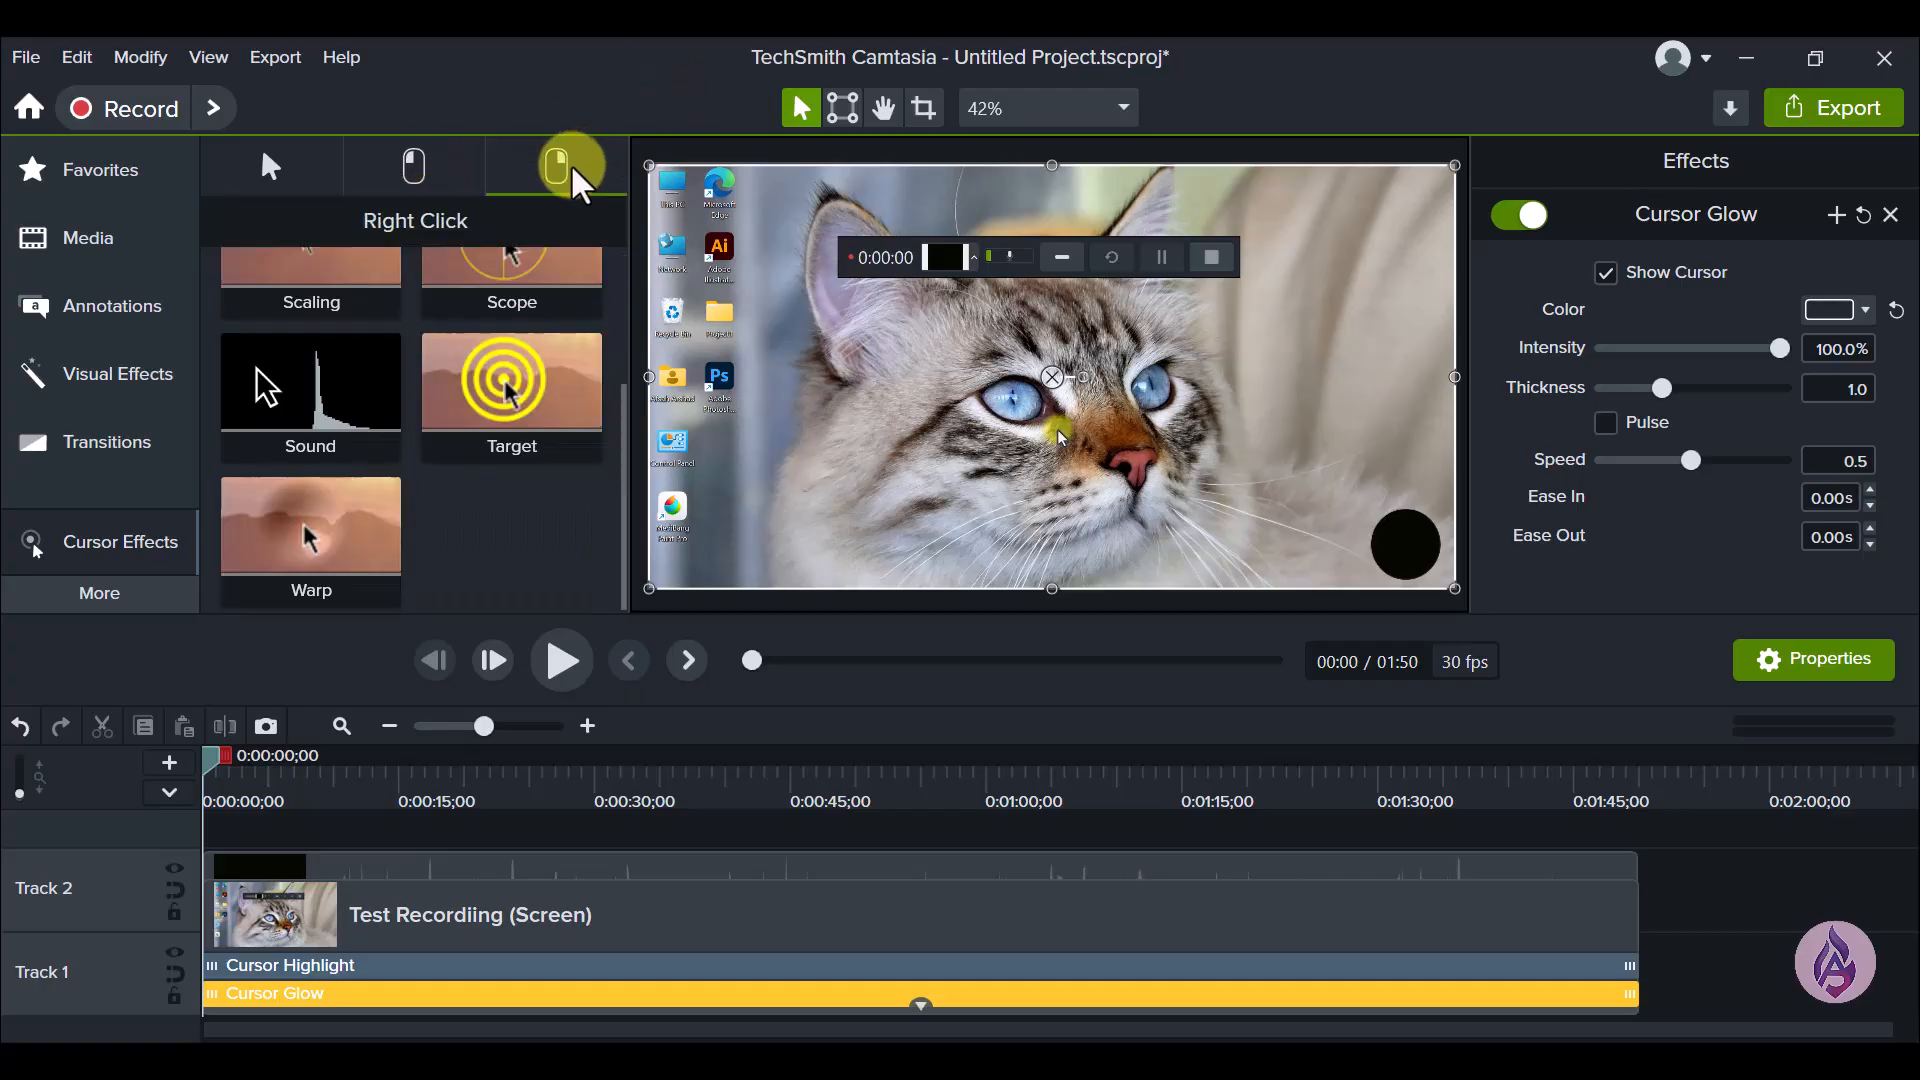
left_click(414, 170)
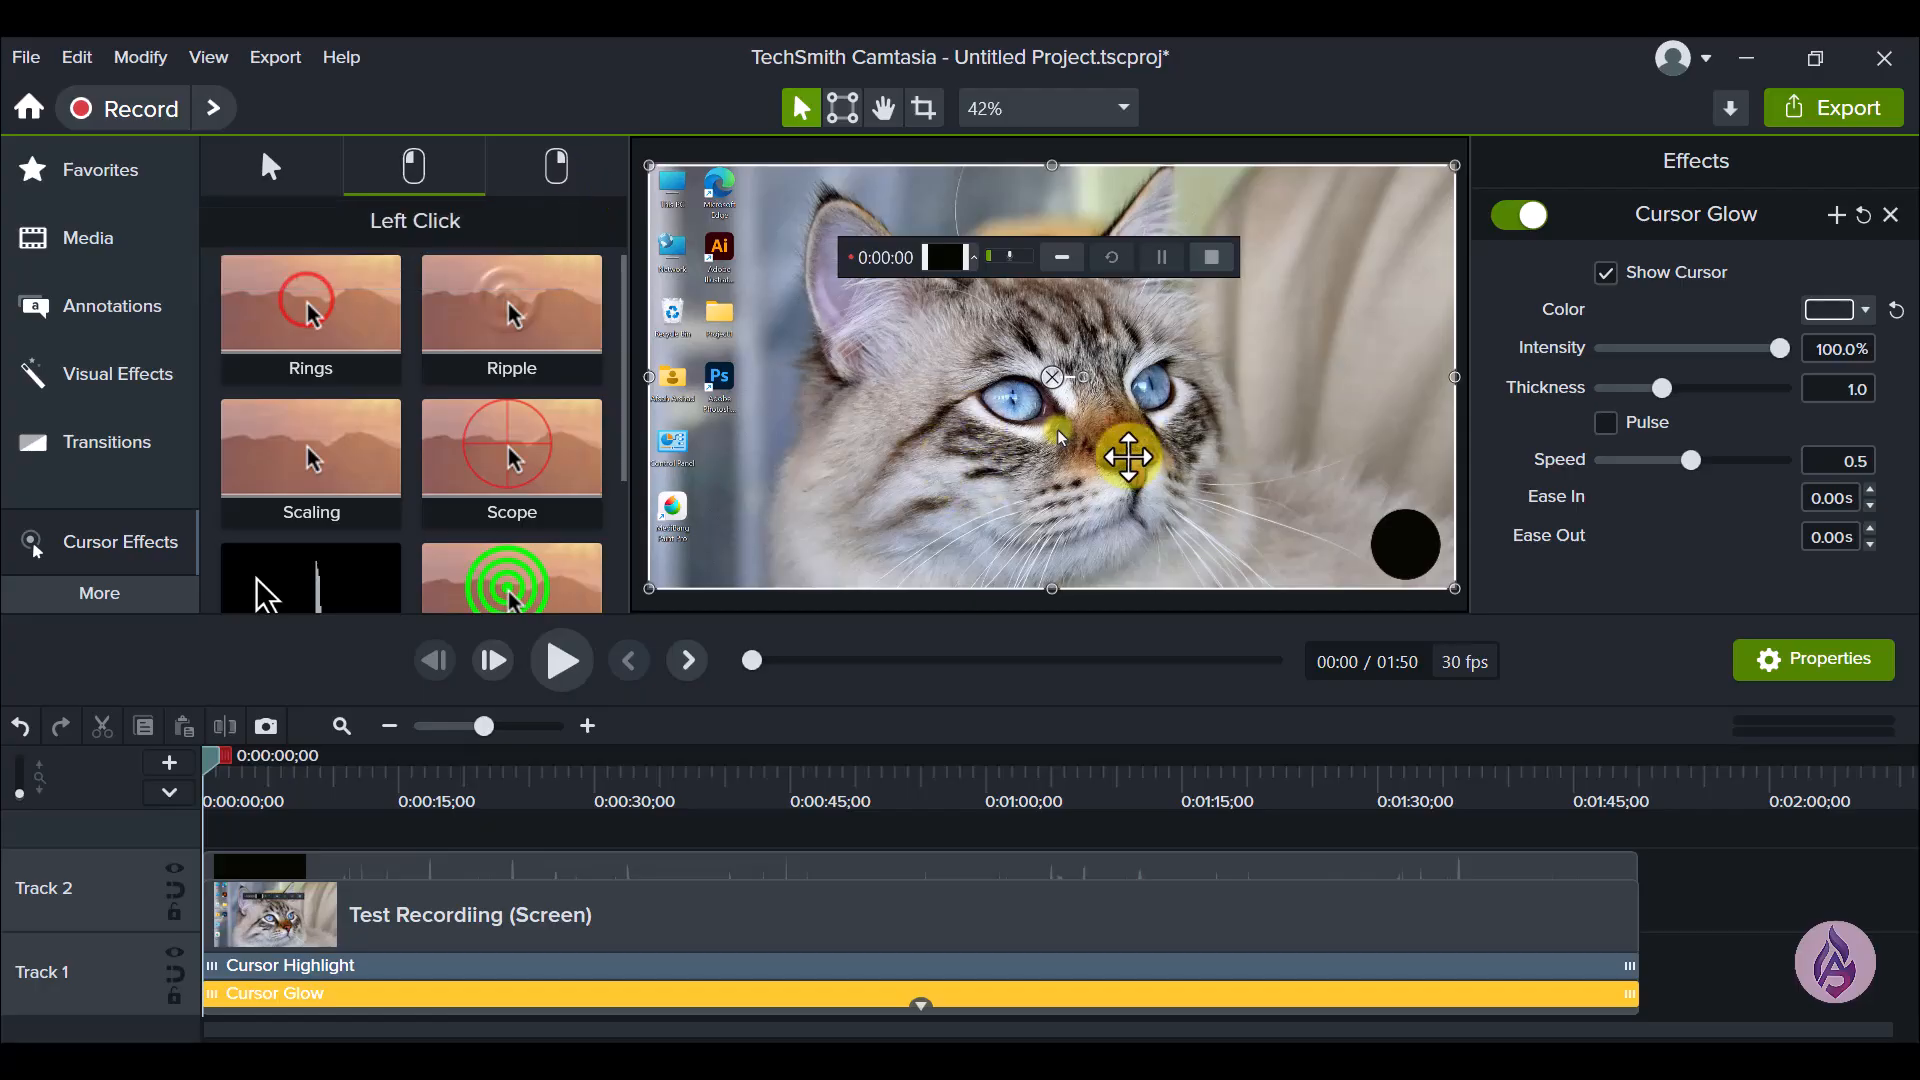
left_click(575, 177)
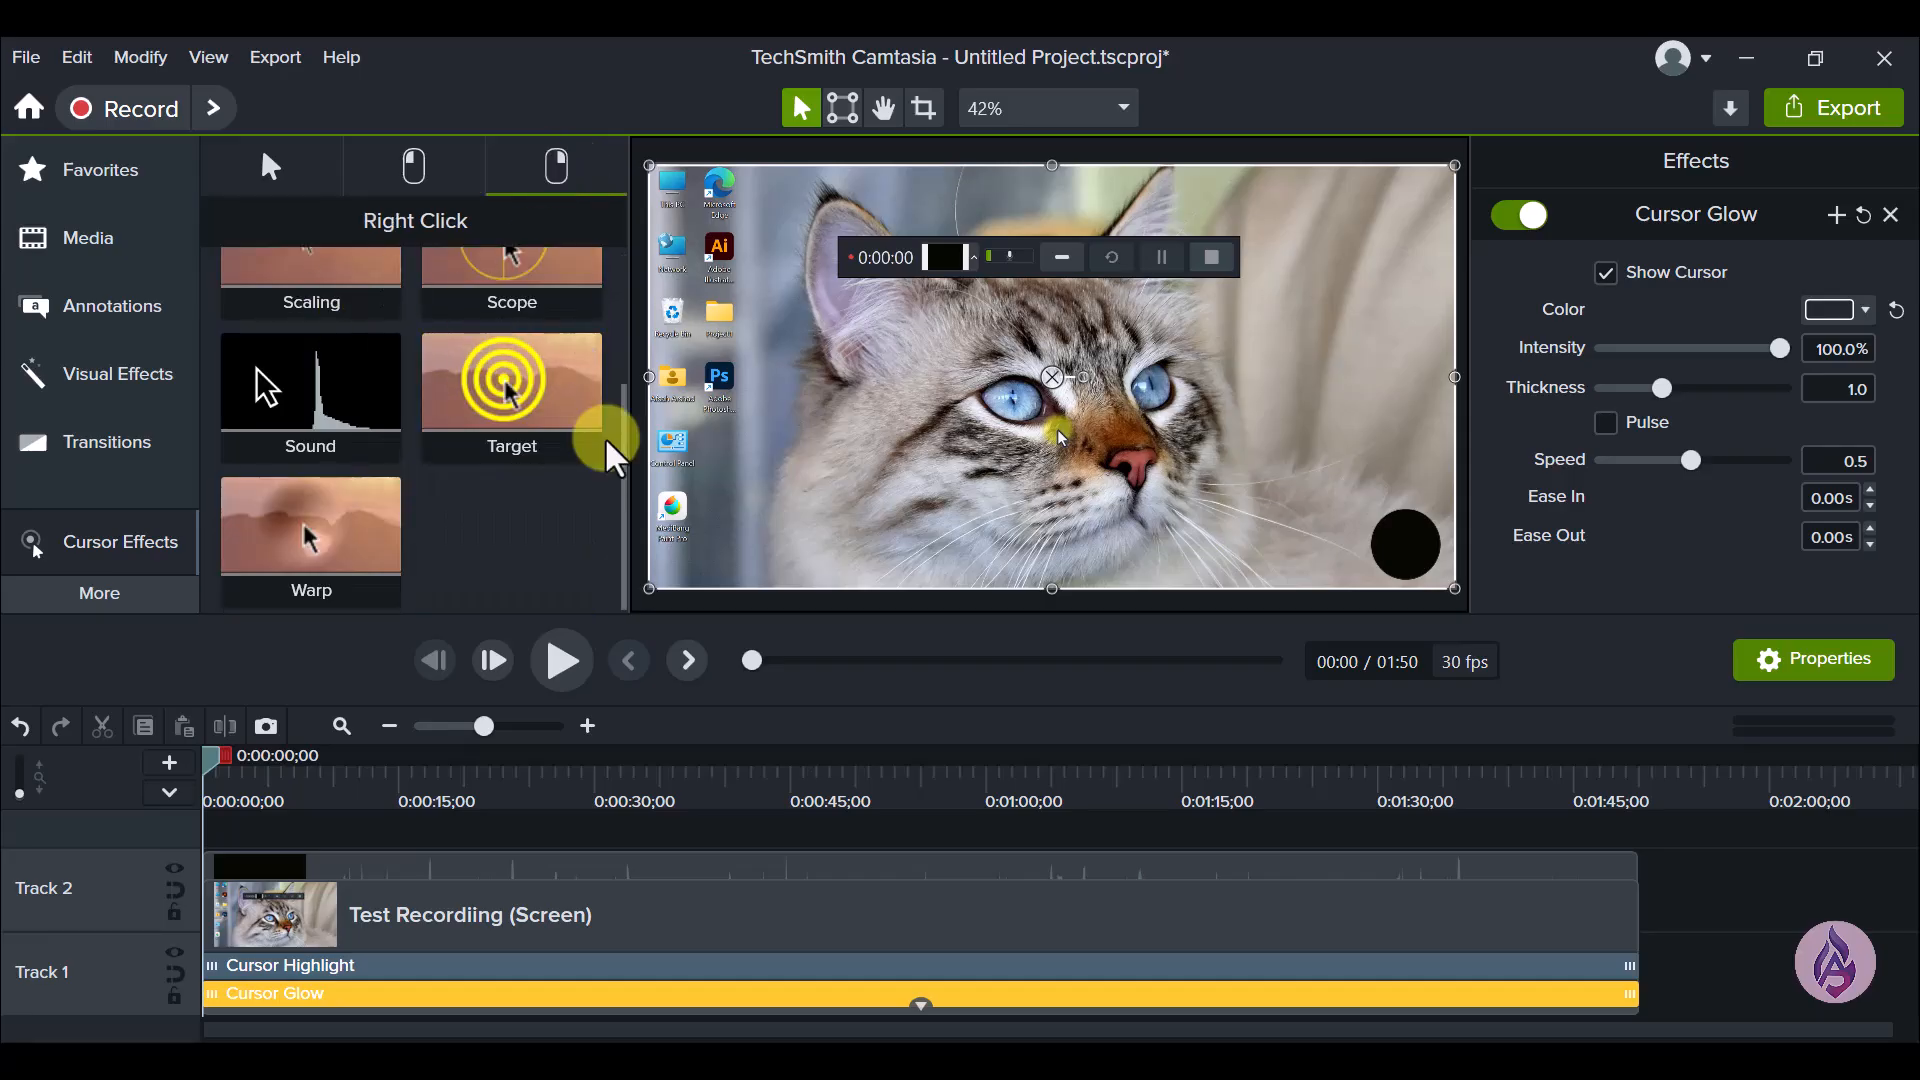
scroll(612, 455, "up", 3)
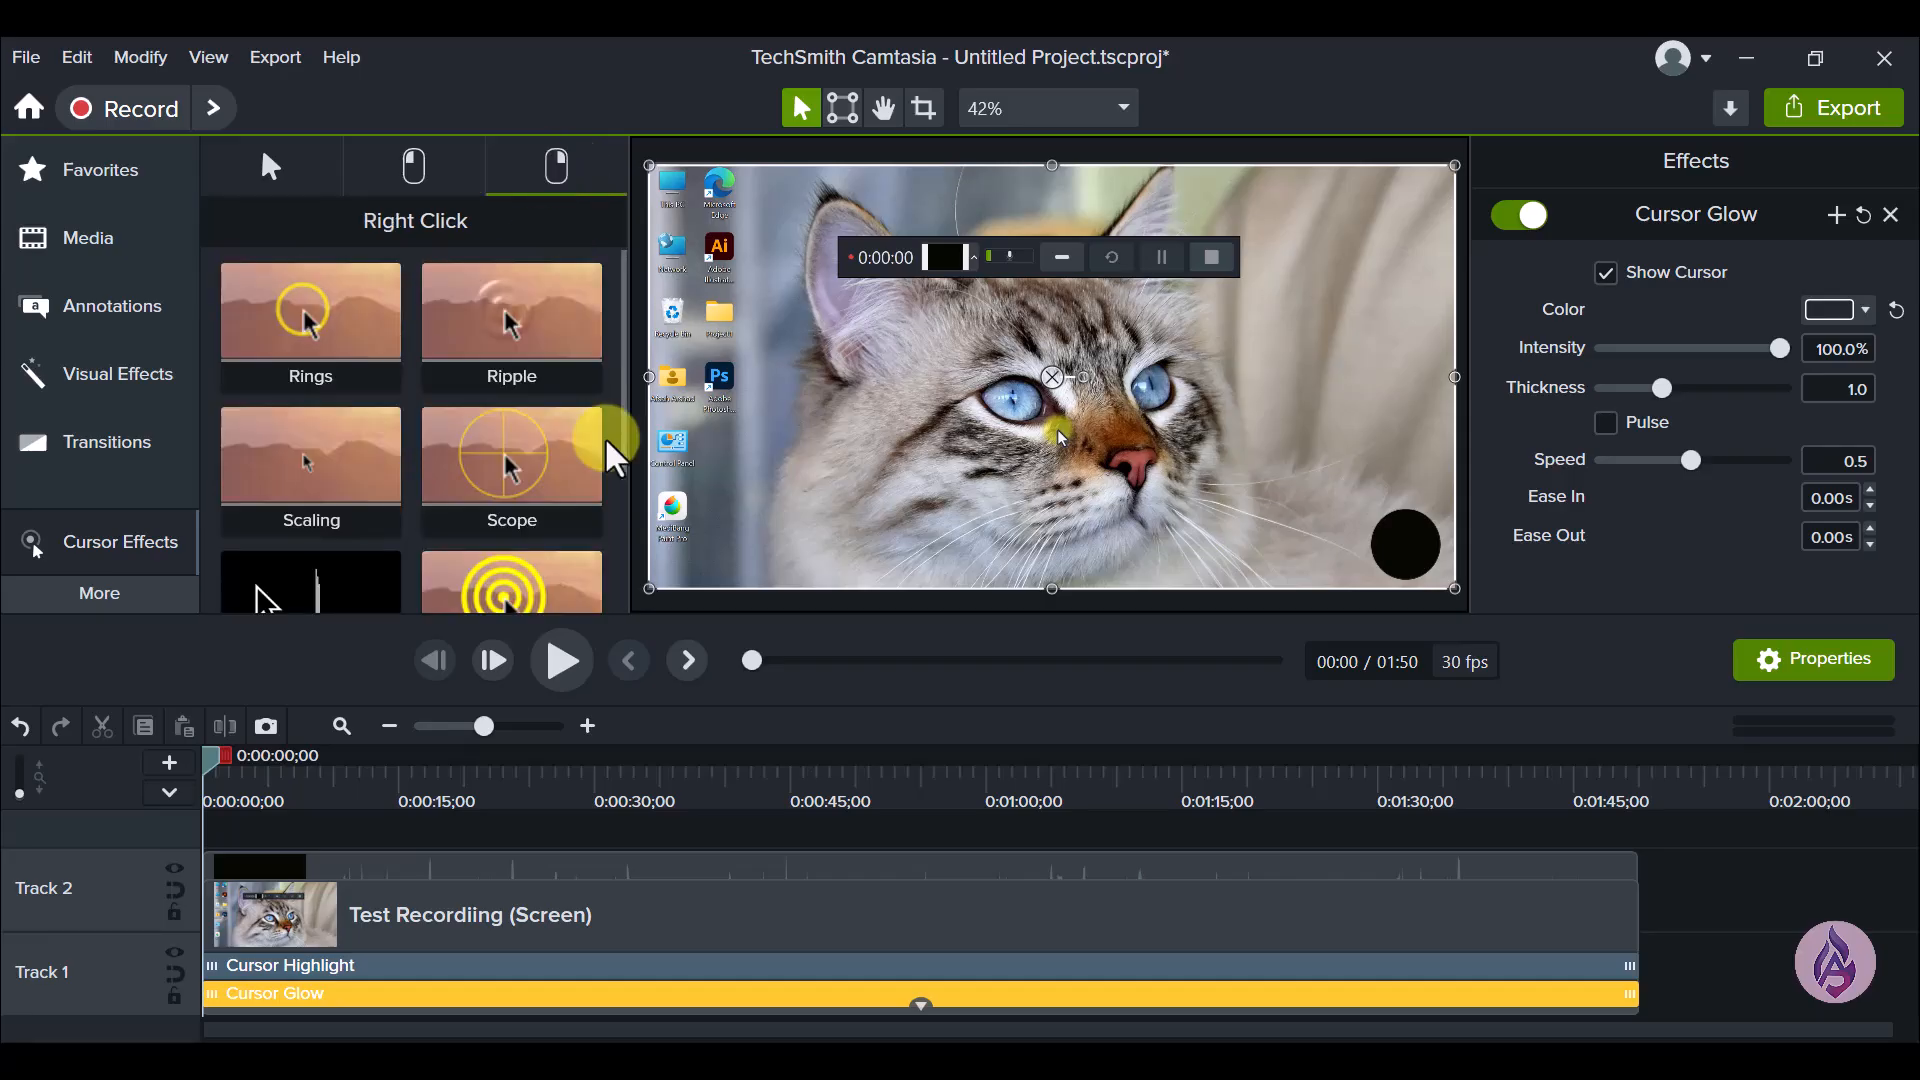
left_click(449, 185)
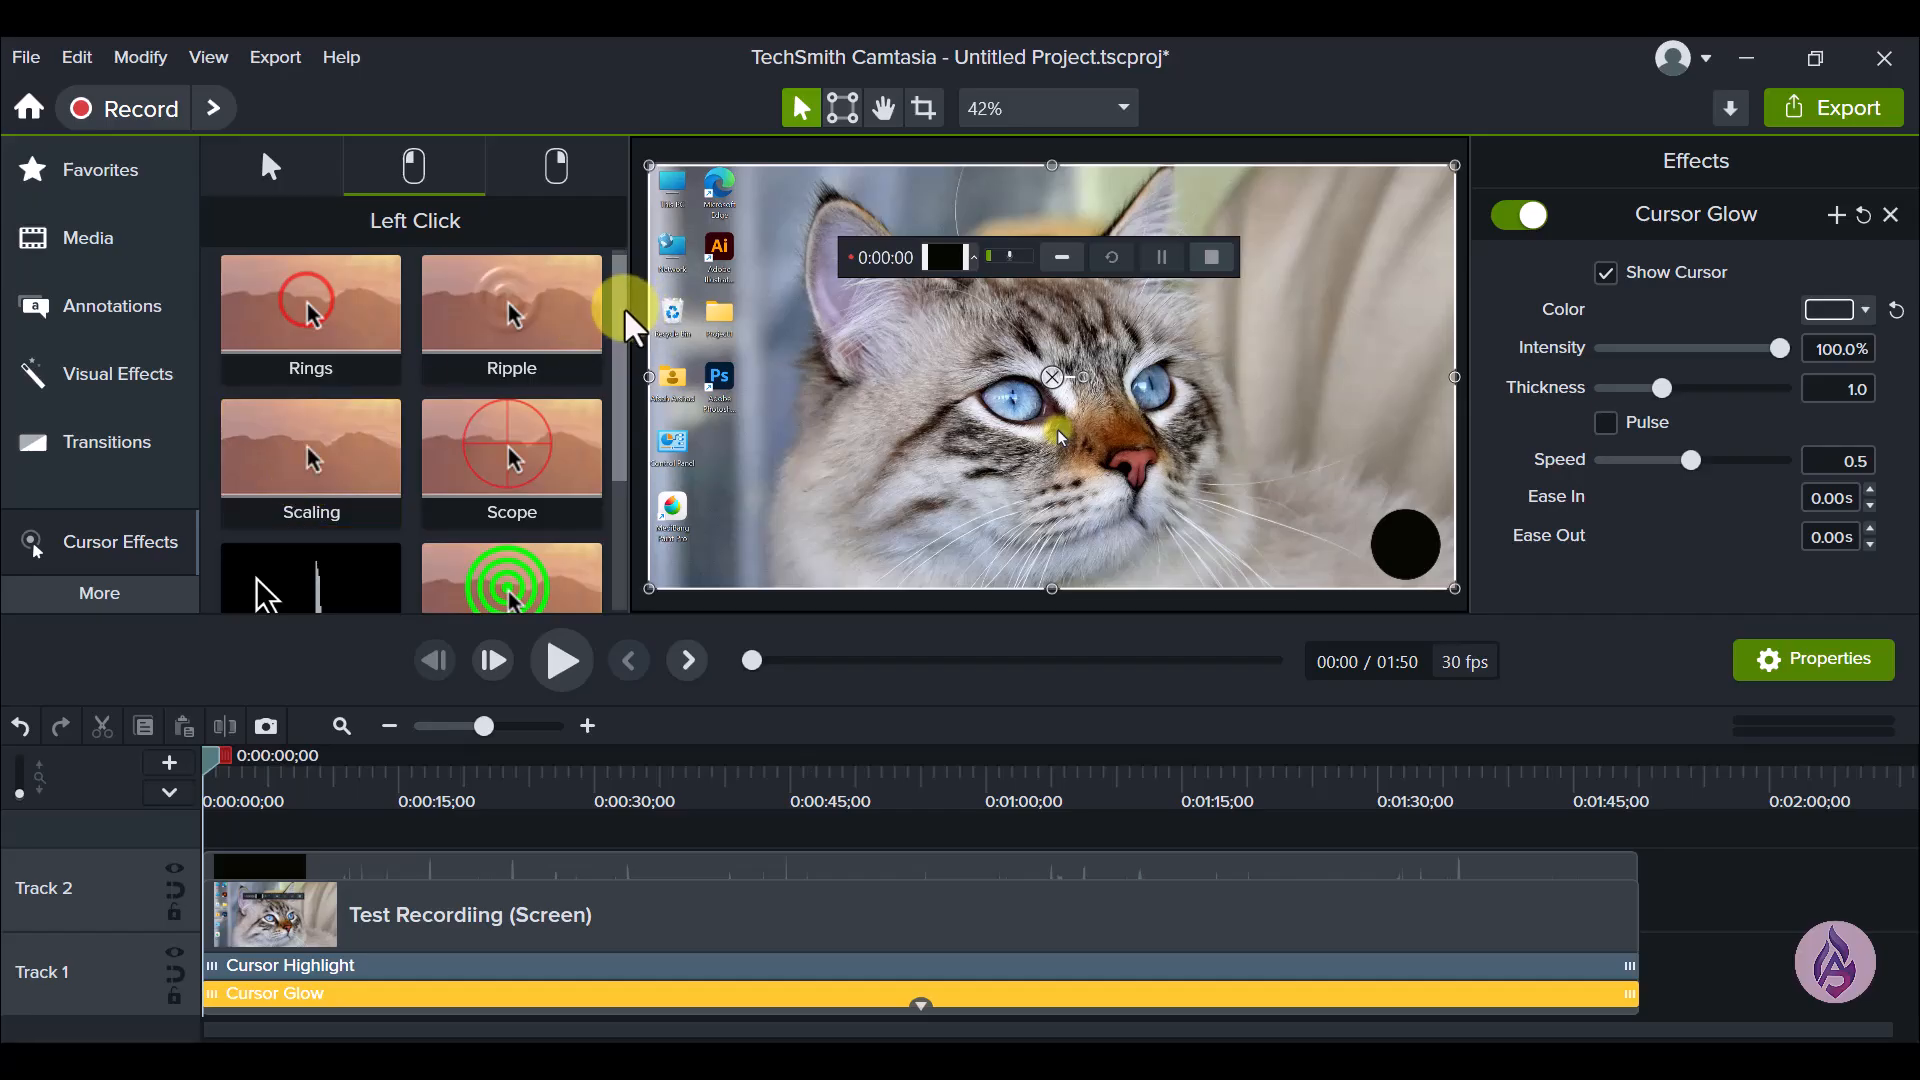
scroll(632, 330, "down", 1)
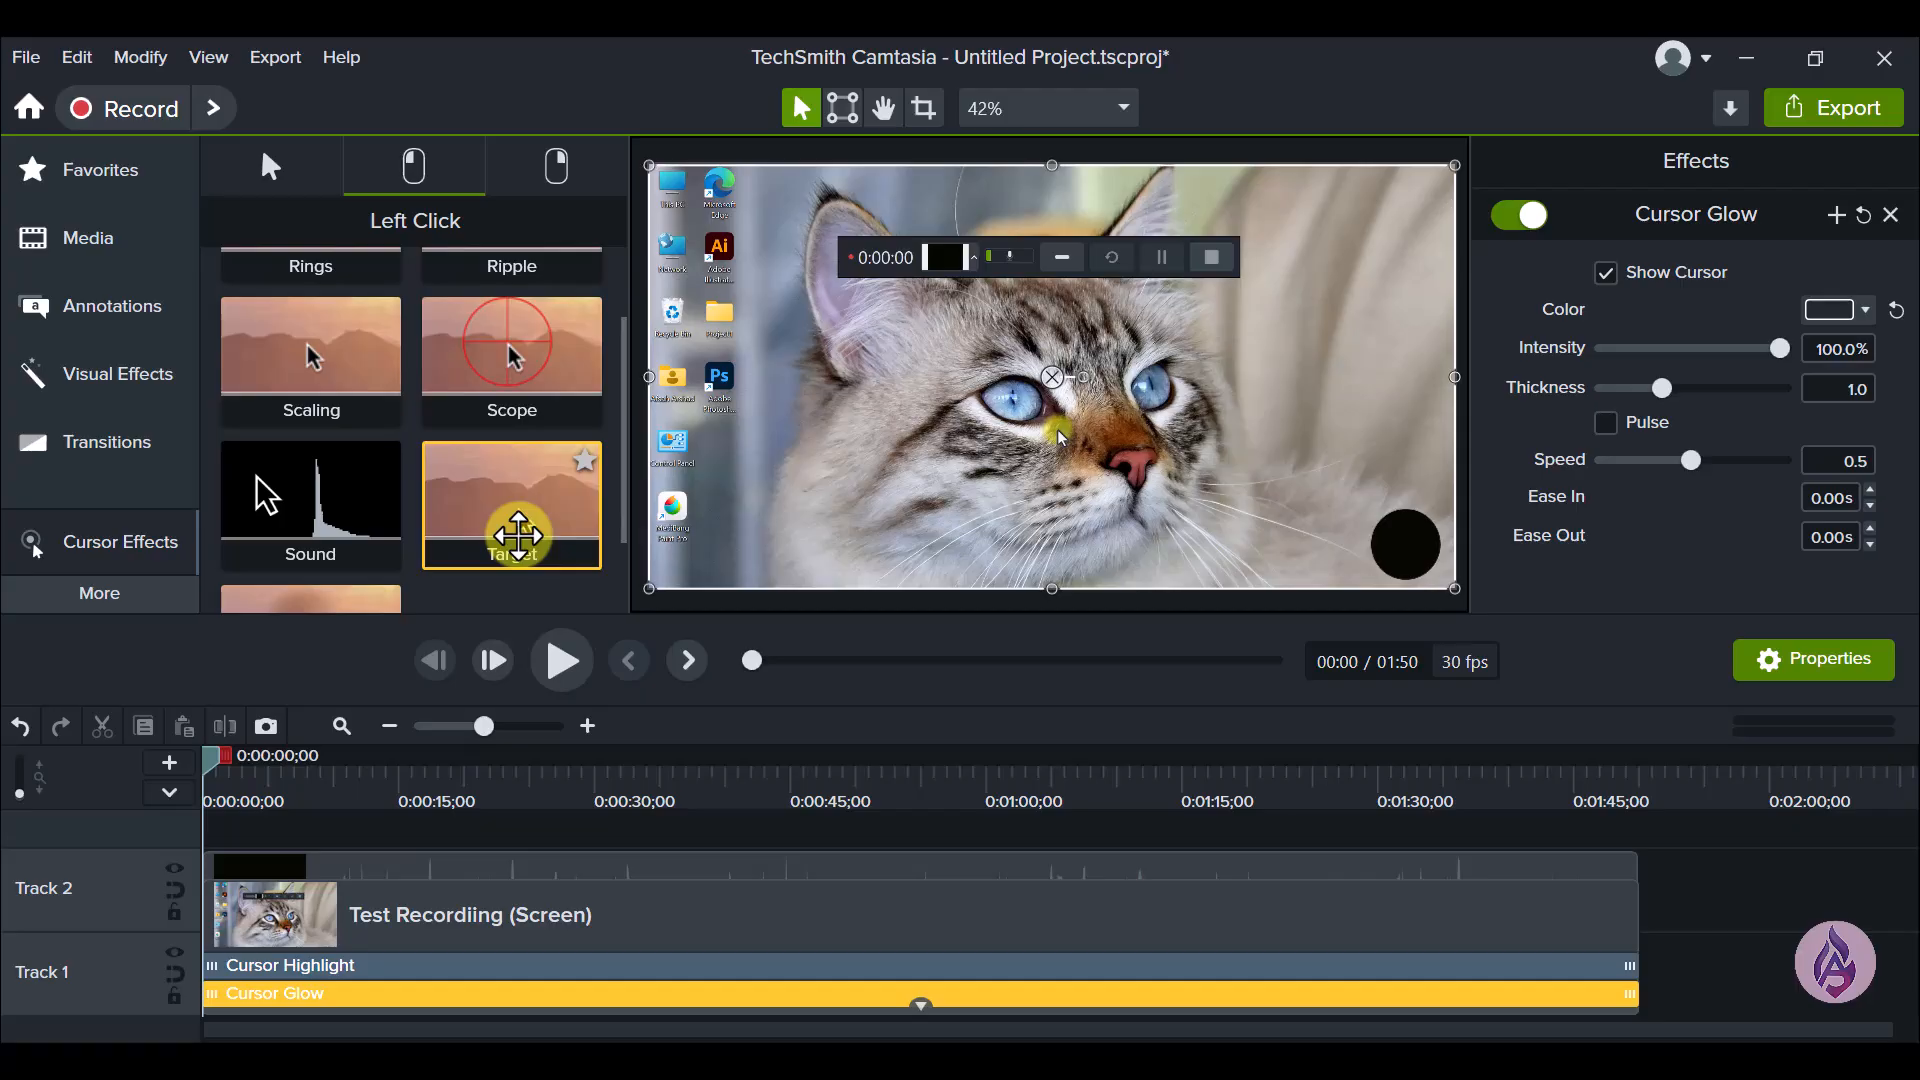
scroll(325, 540, "down", 1)
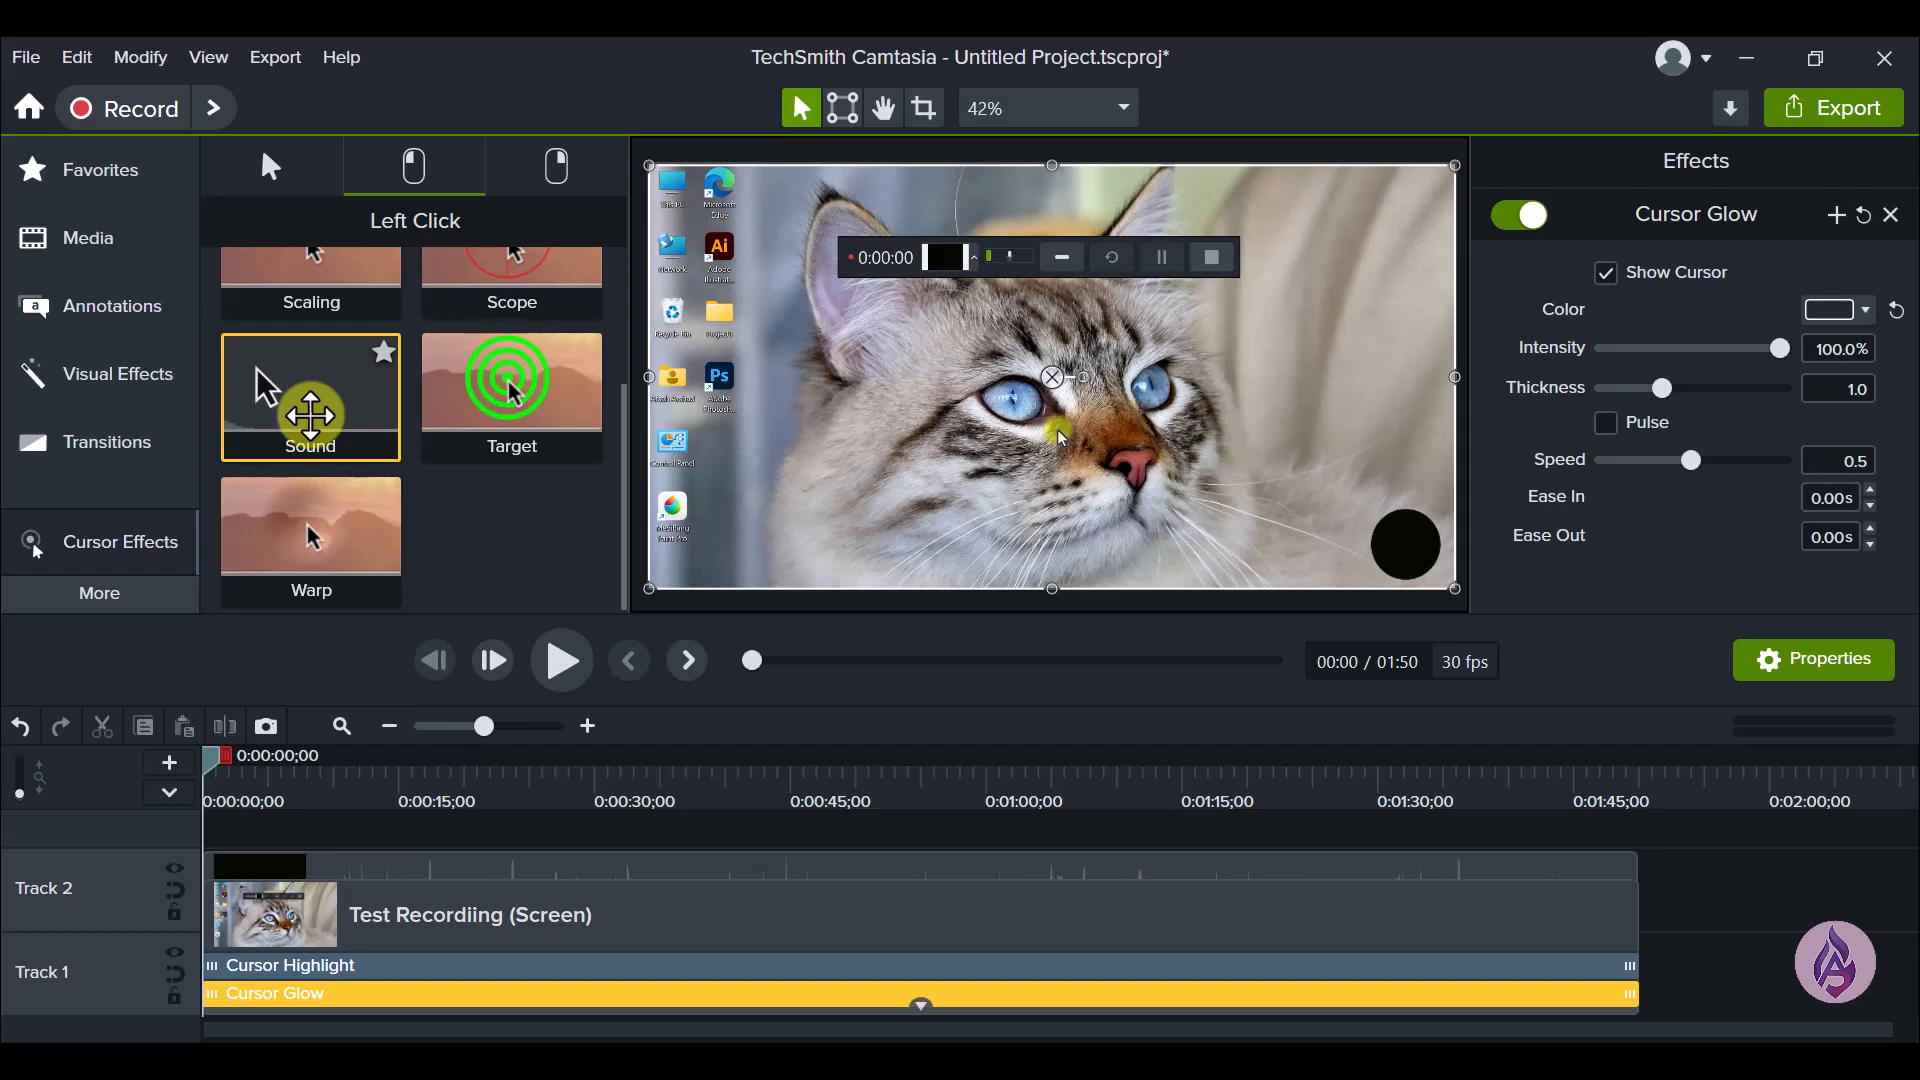
- Add the left-click Sound effect to the screen clip on Track 1 and check its click sound options, keeping Mouse Click
left_click_drag(343, 400, 468, 923)
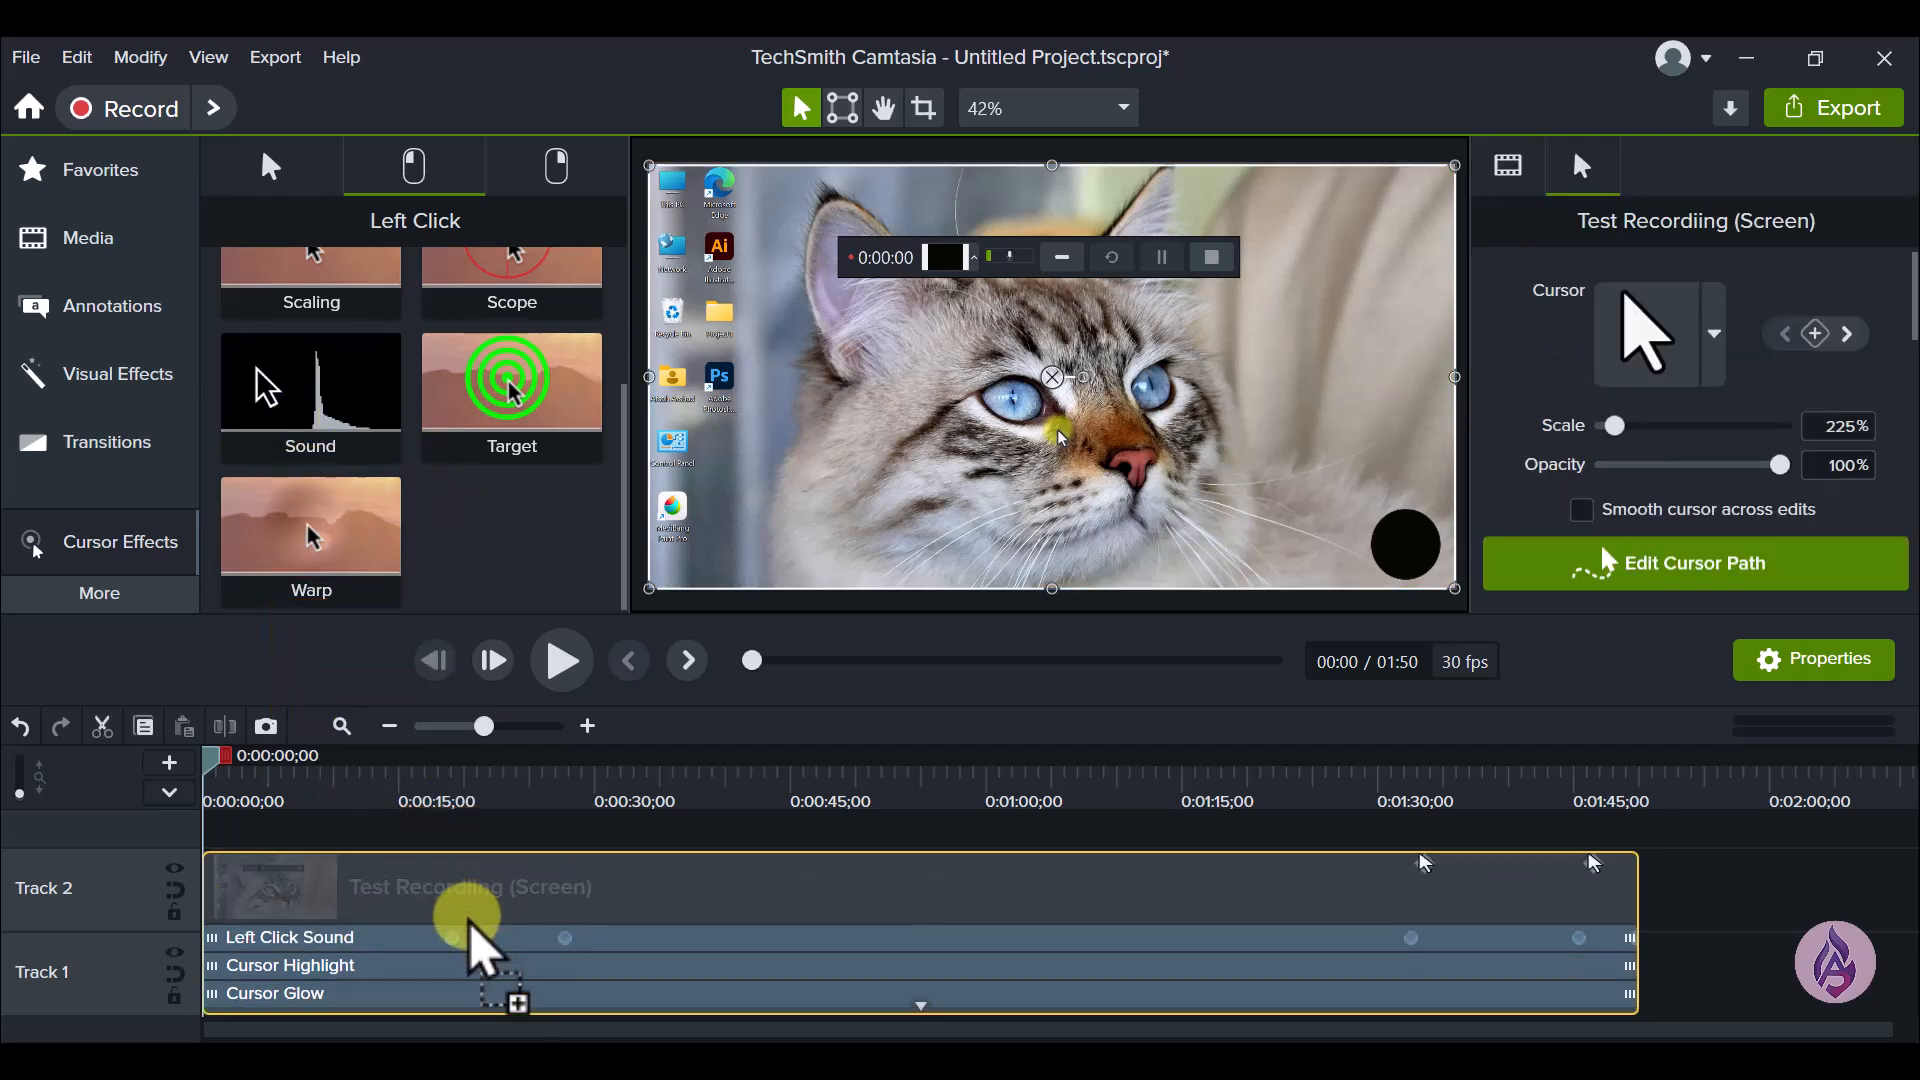
left_click(362, 936)
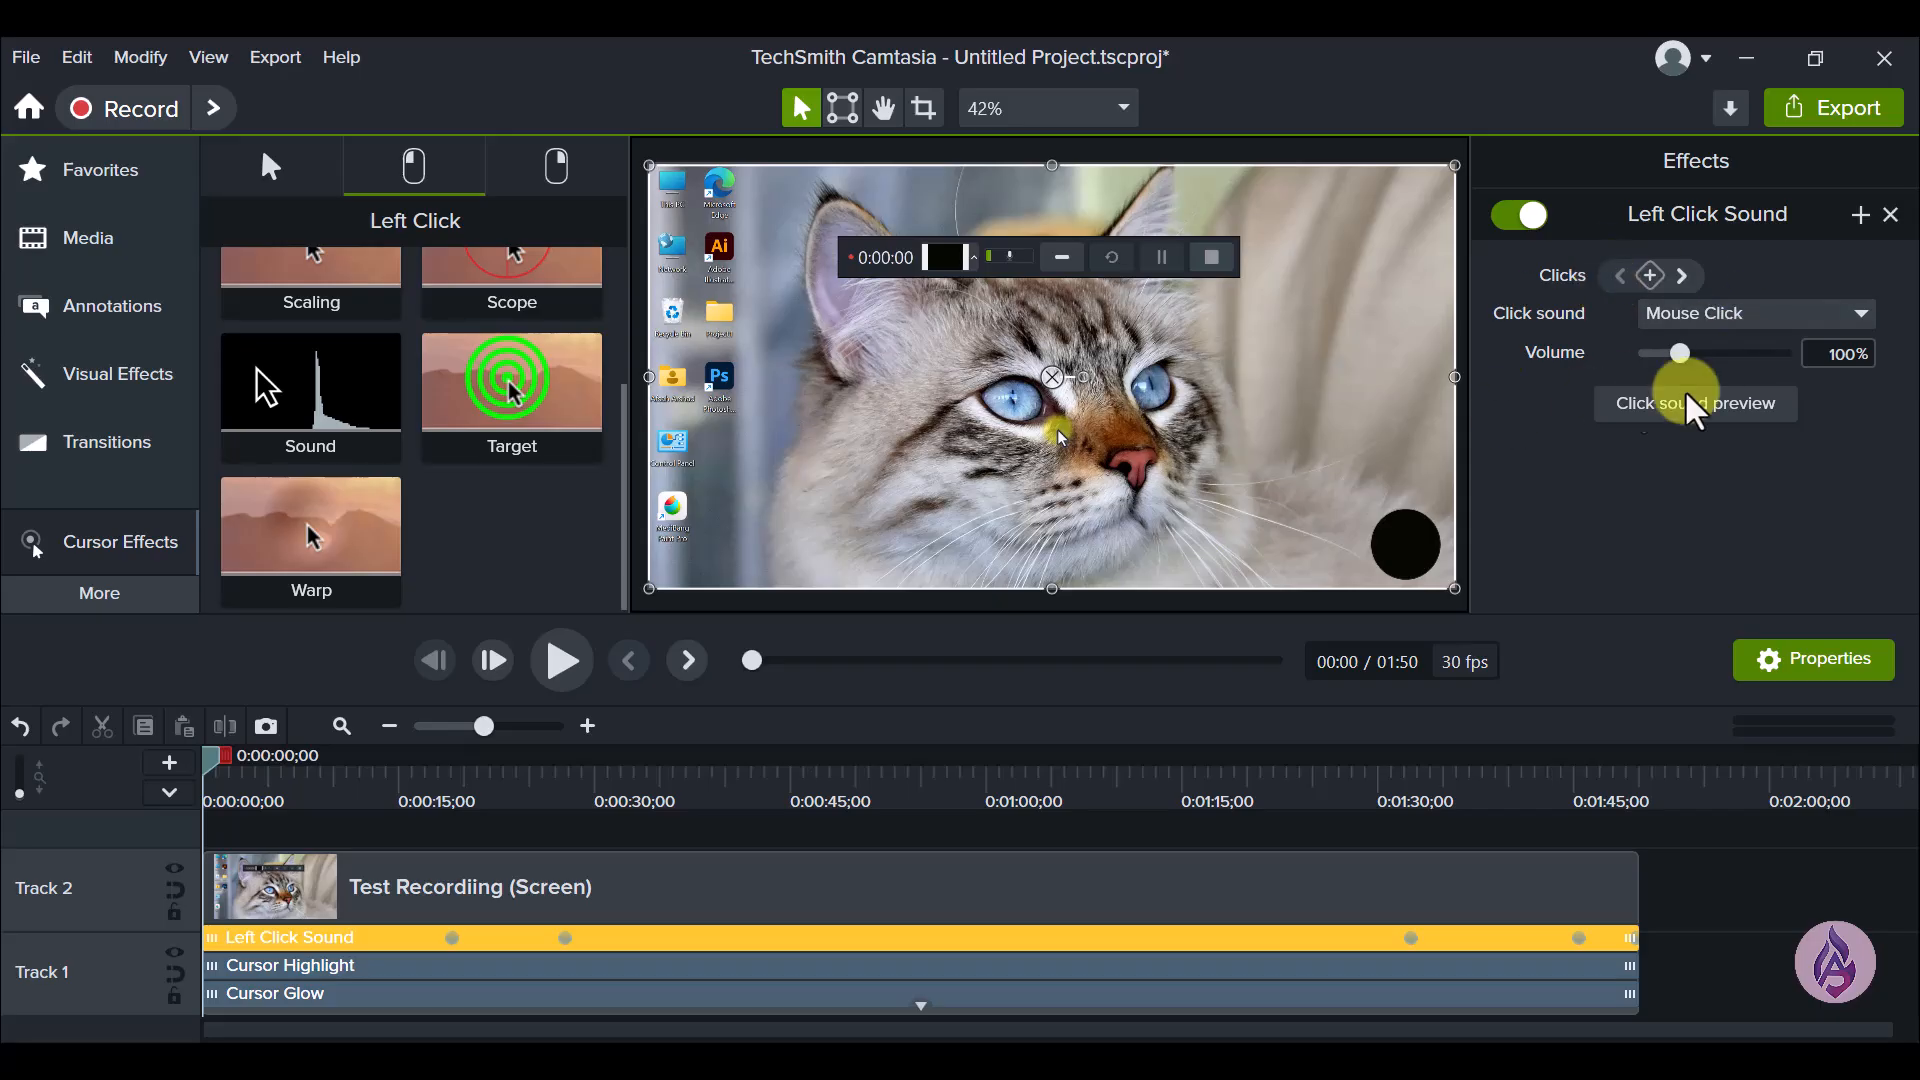
left_click(1735, 316)
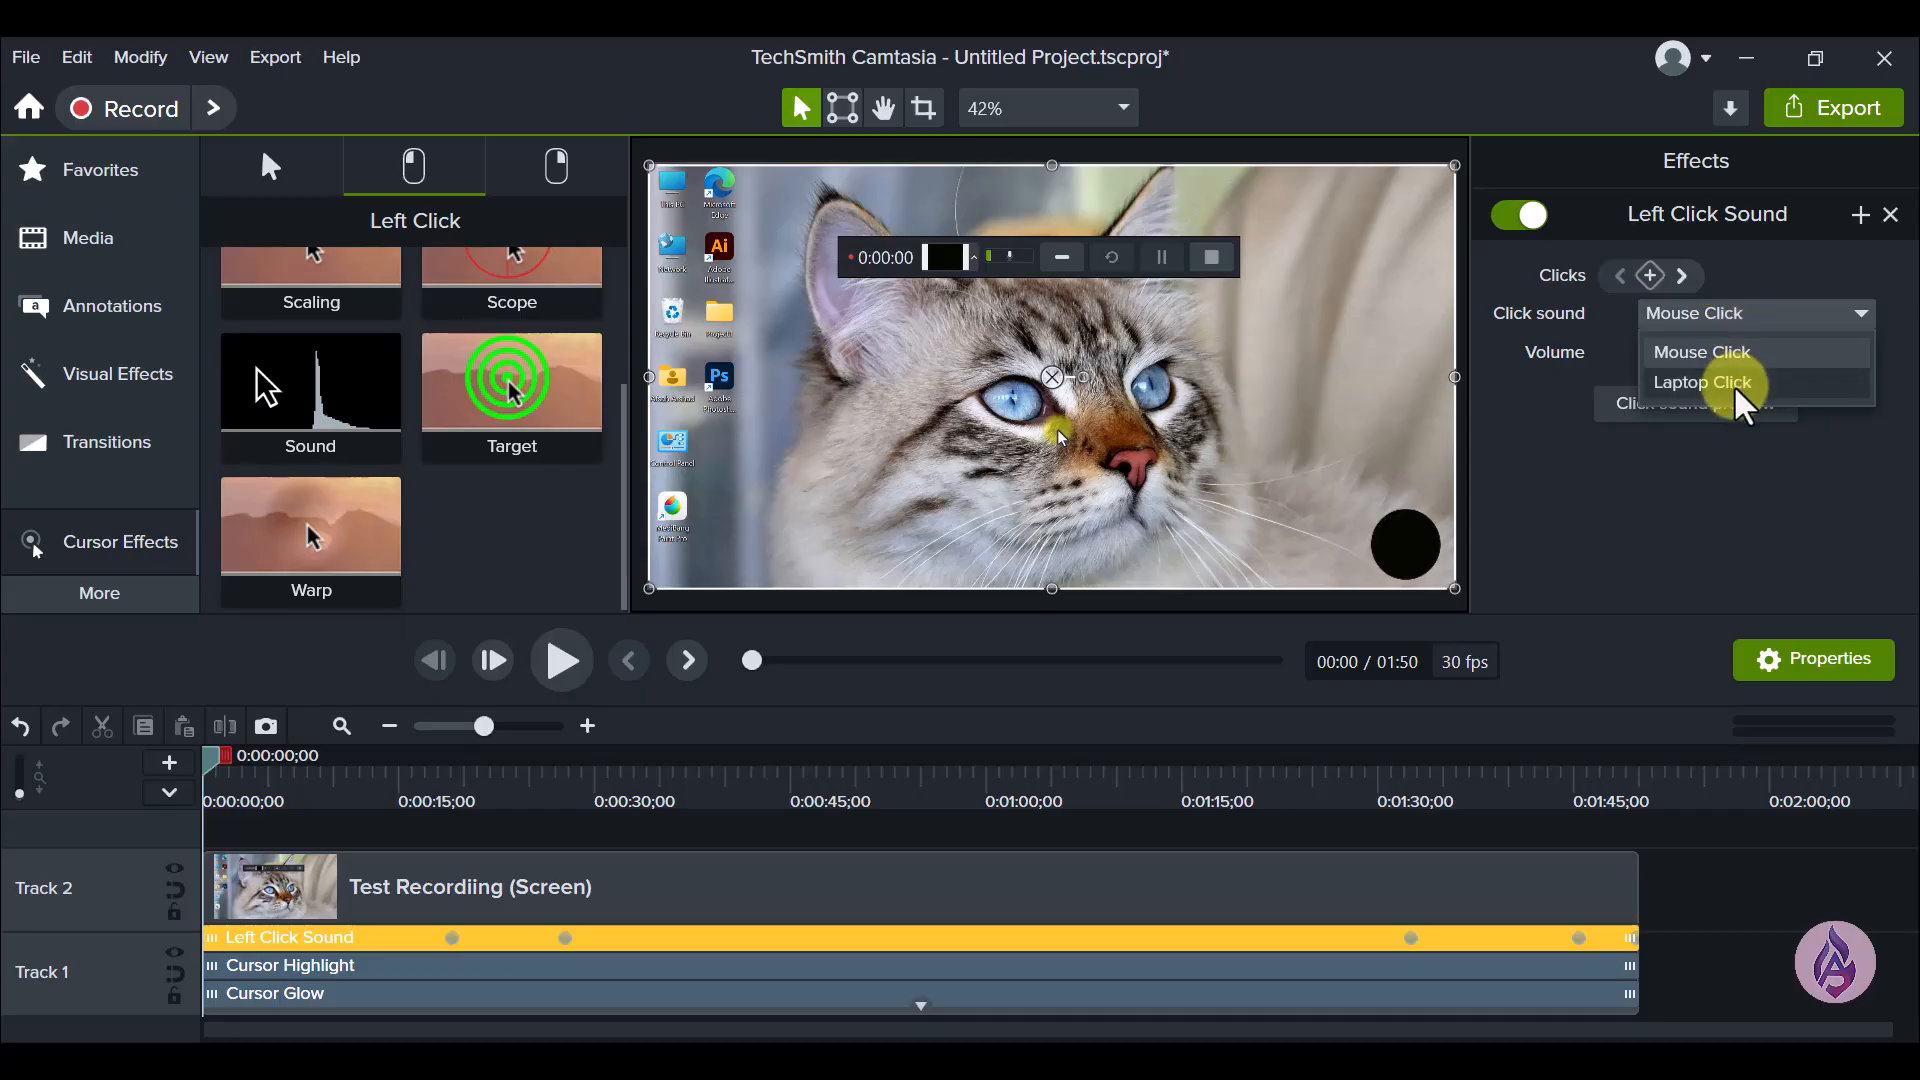
left_click(1677, 515)
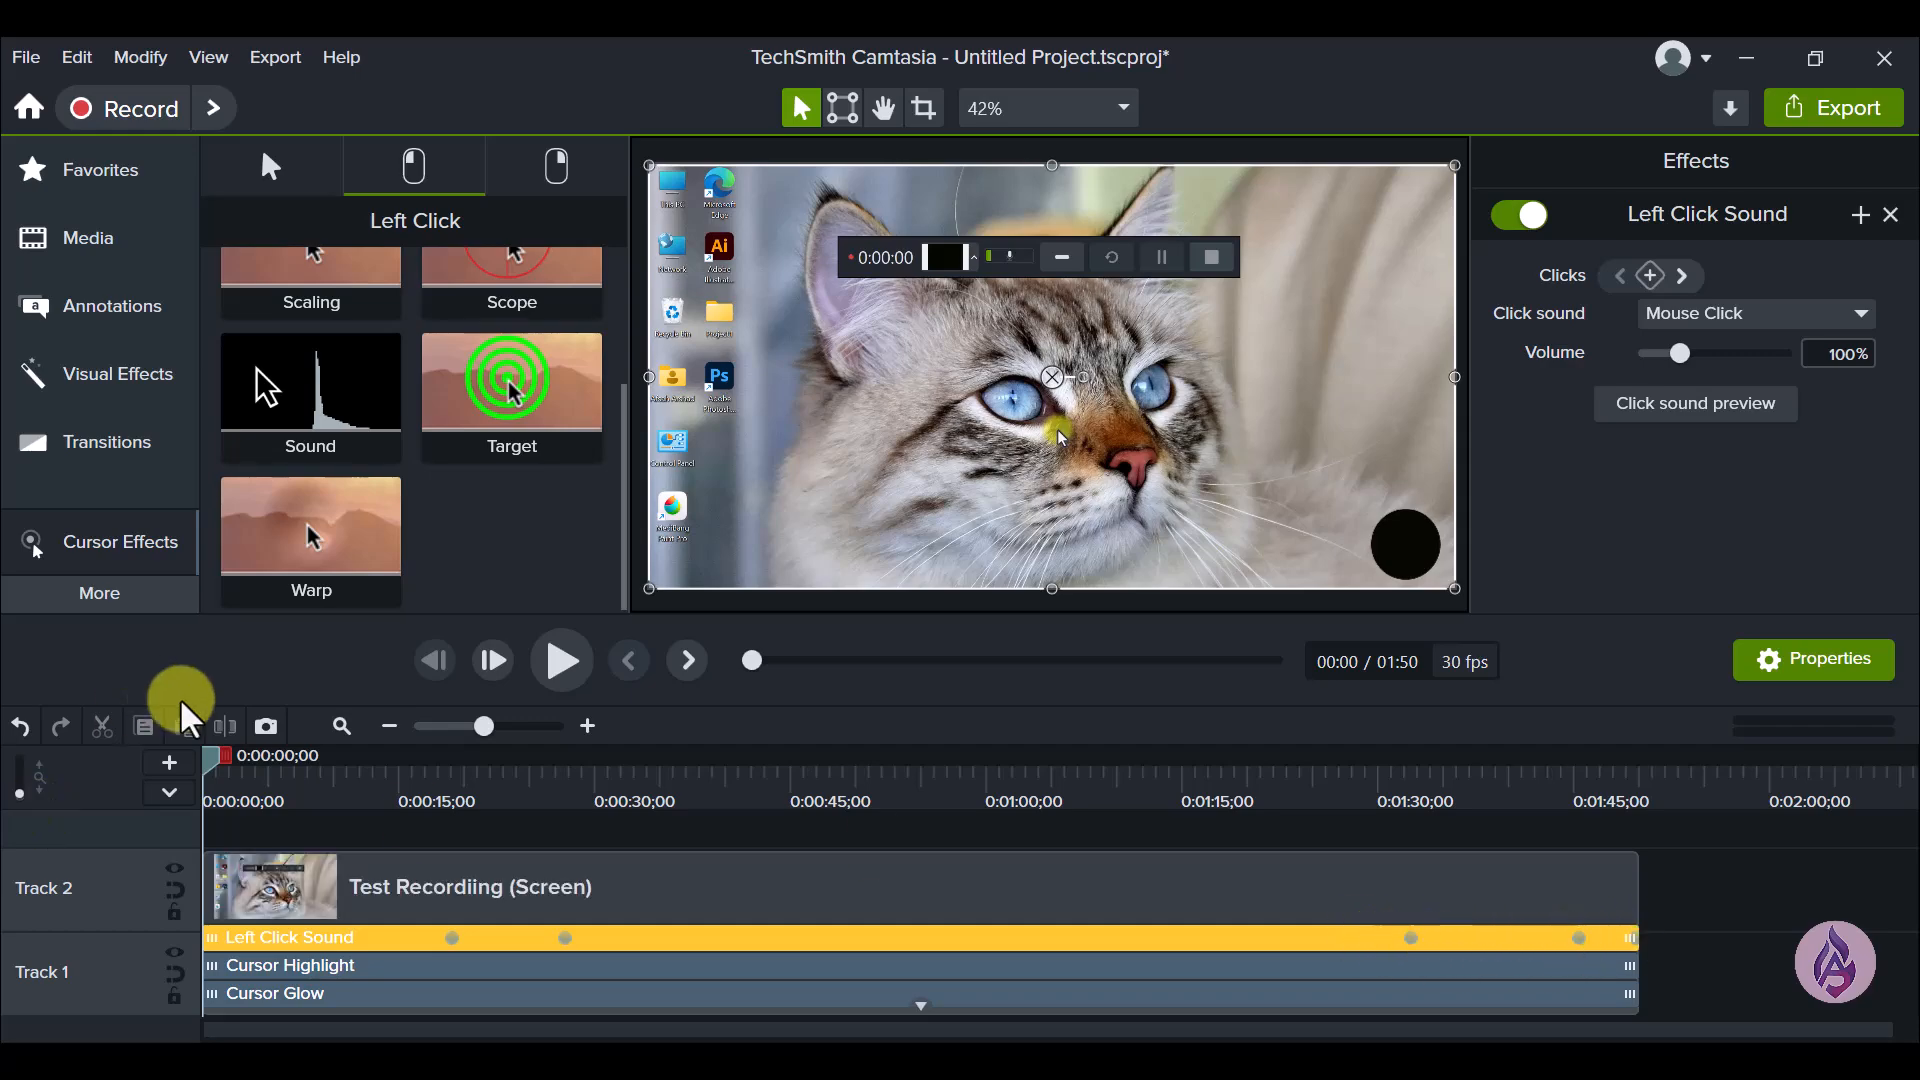
- Play the recording from about 0:00:16 through the first left-click marker to preview the click sound, and return to about 0:00:15
left_click_drag(208, 752, 450, 785)
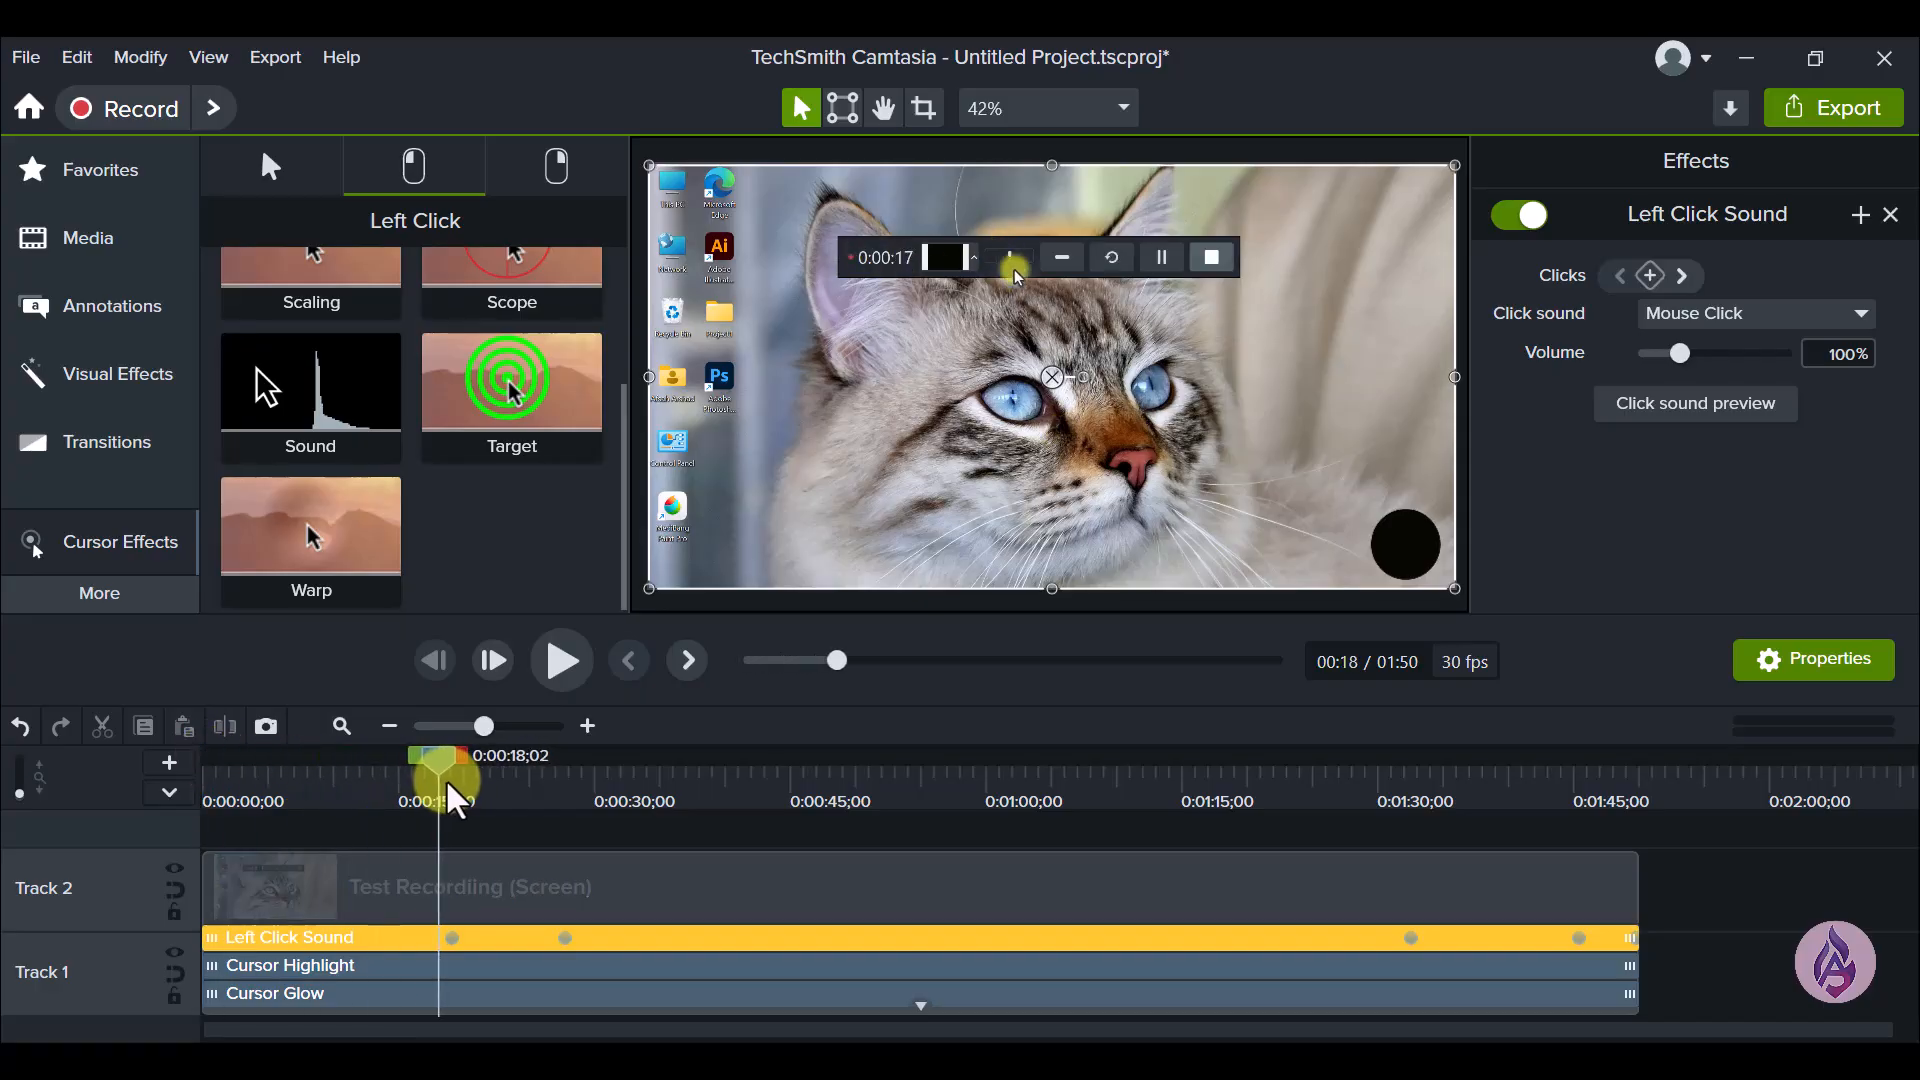
left_click_drag(447, 777, 425, 828)
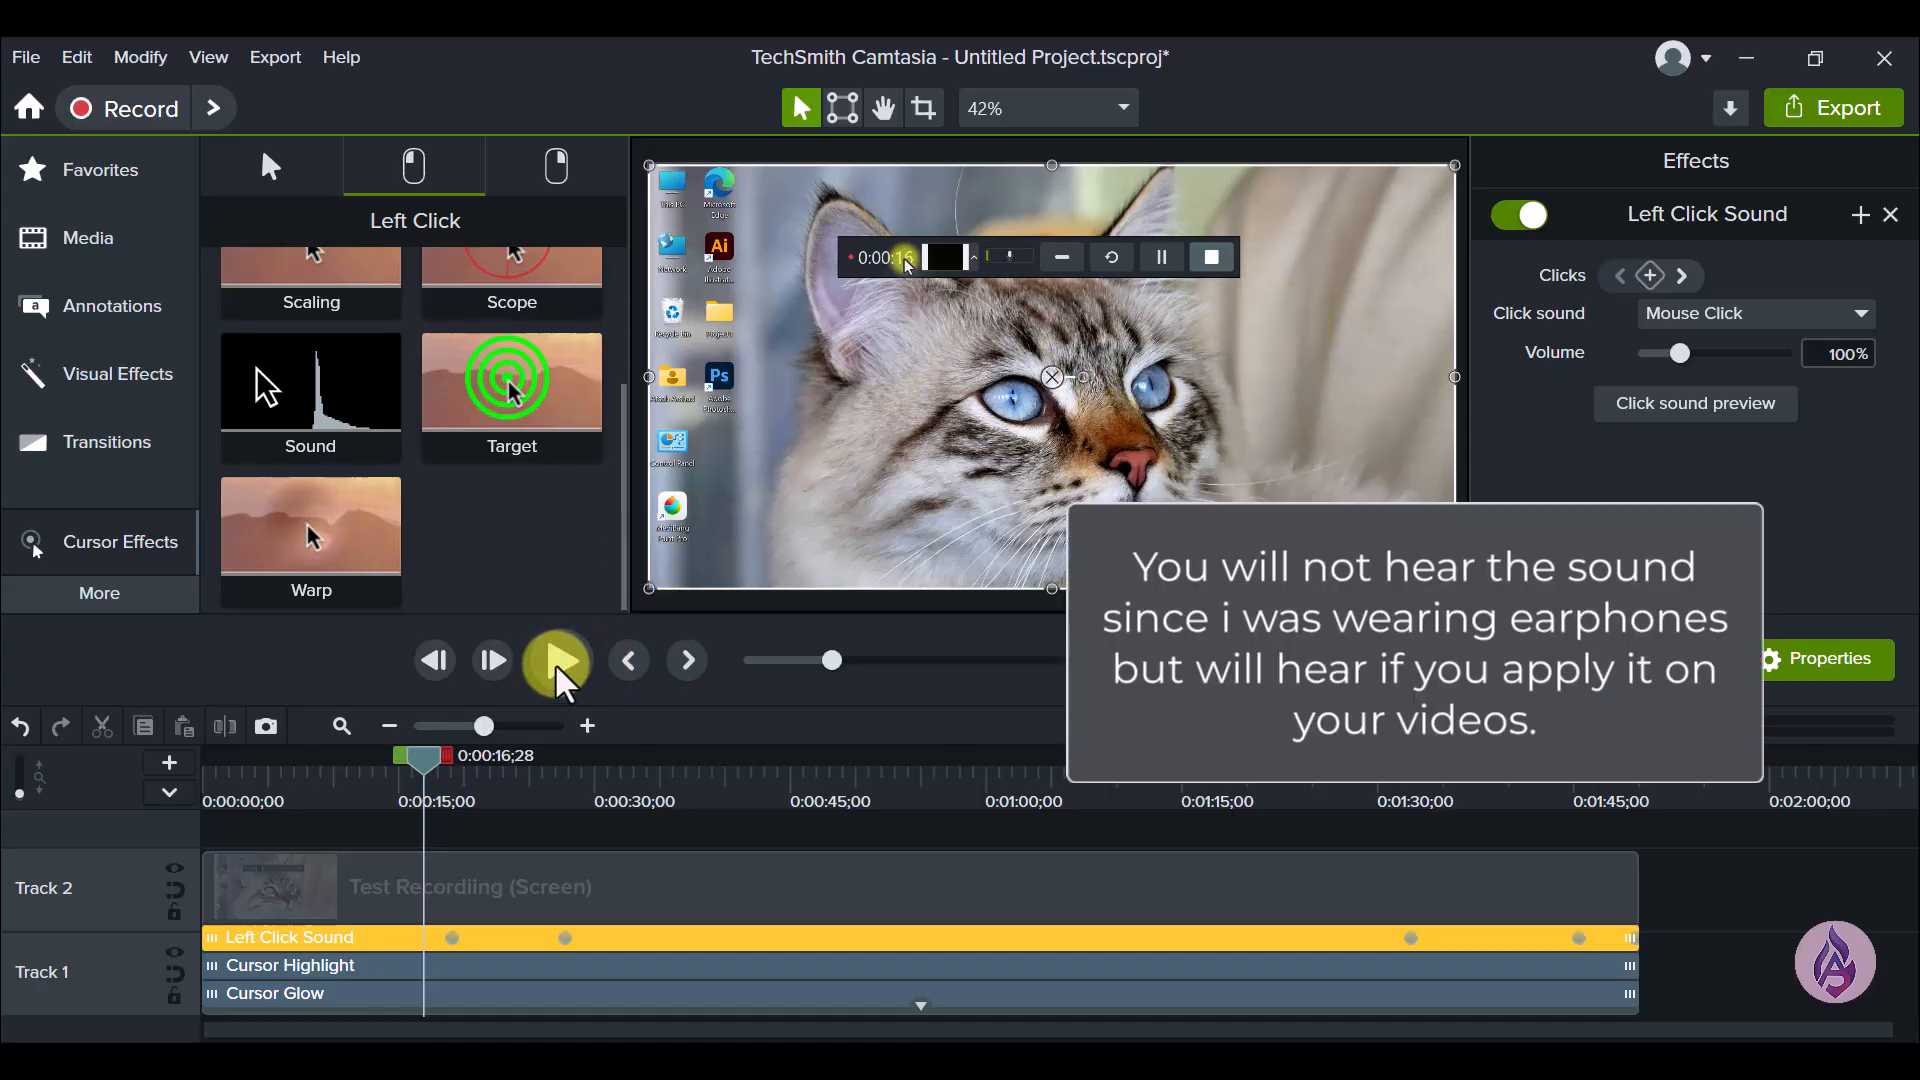
left_click(557, 663)
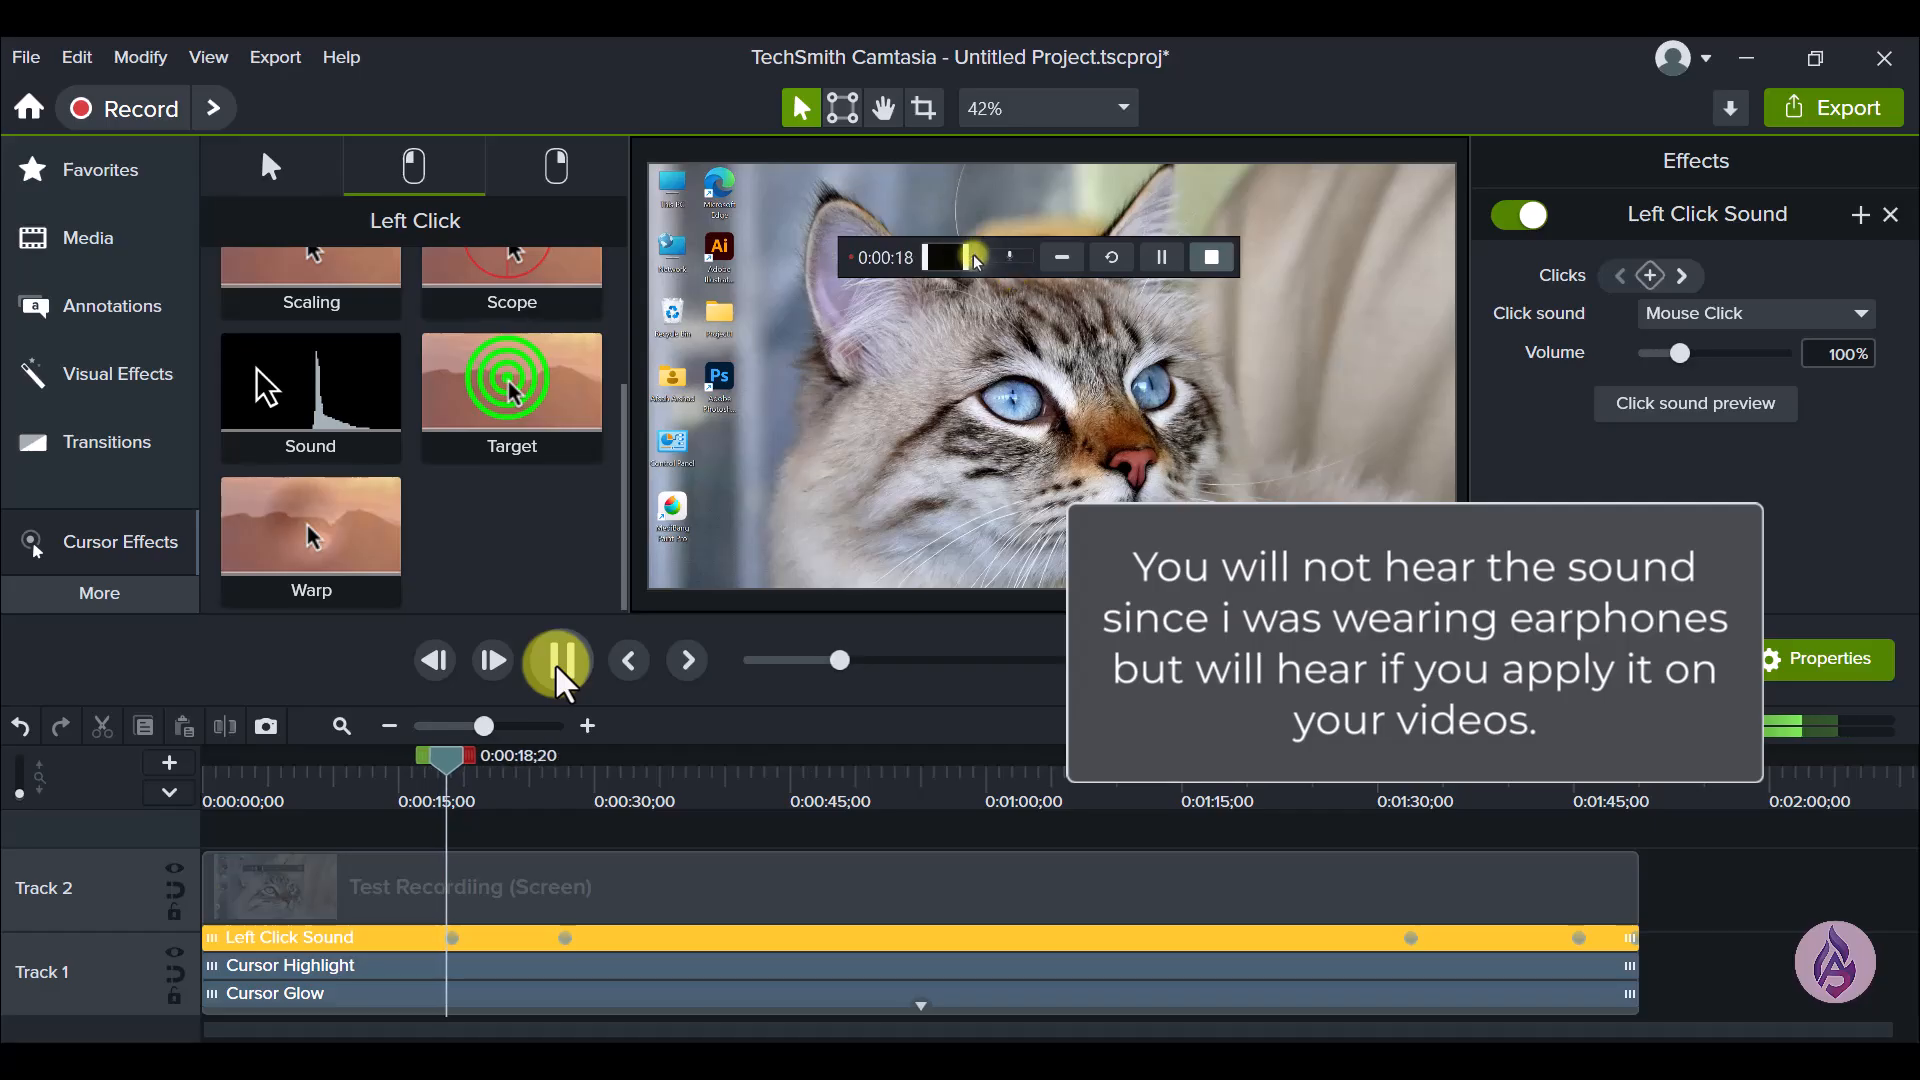
left_click(556, 663)
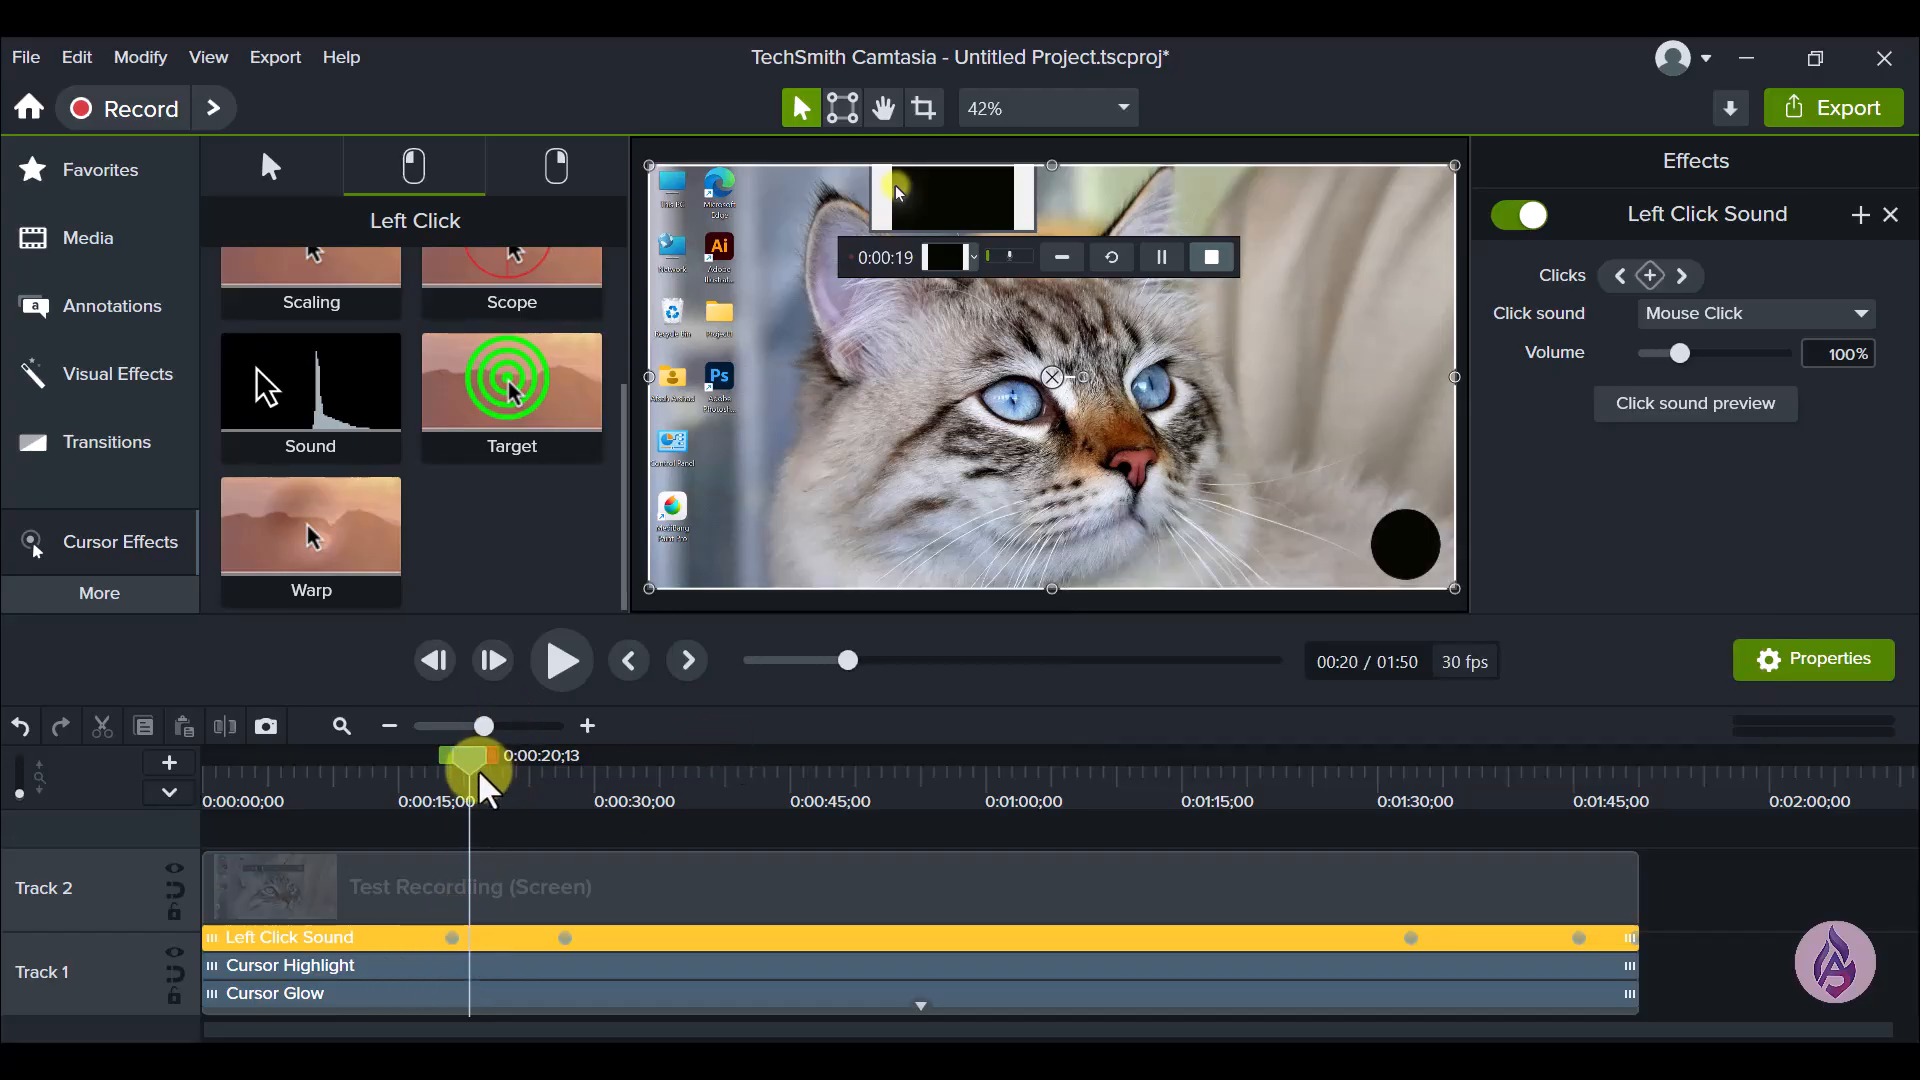
left_click_drag(474, 765, 406, 782)
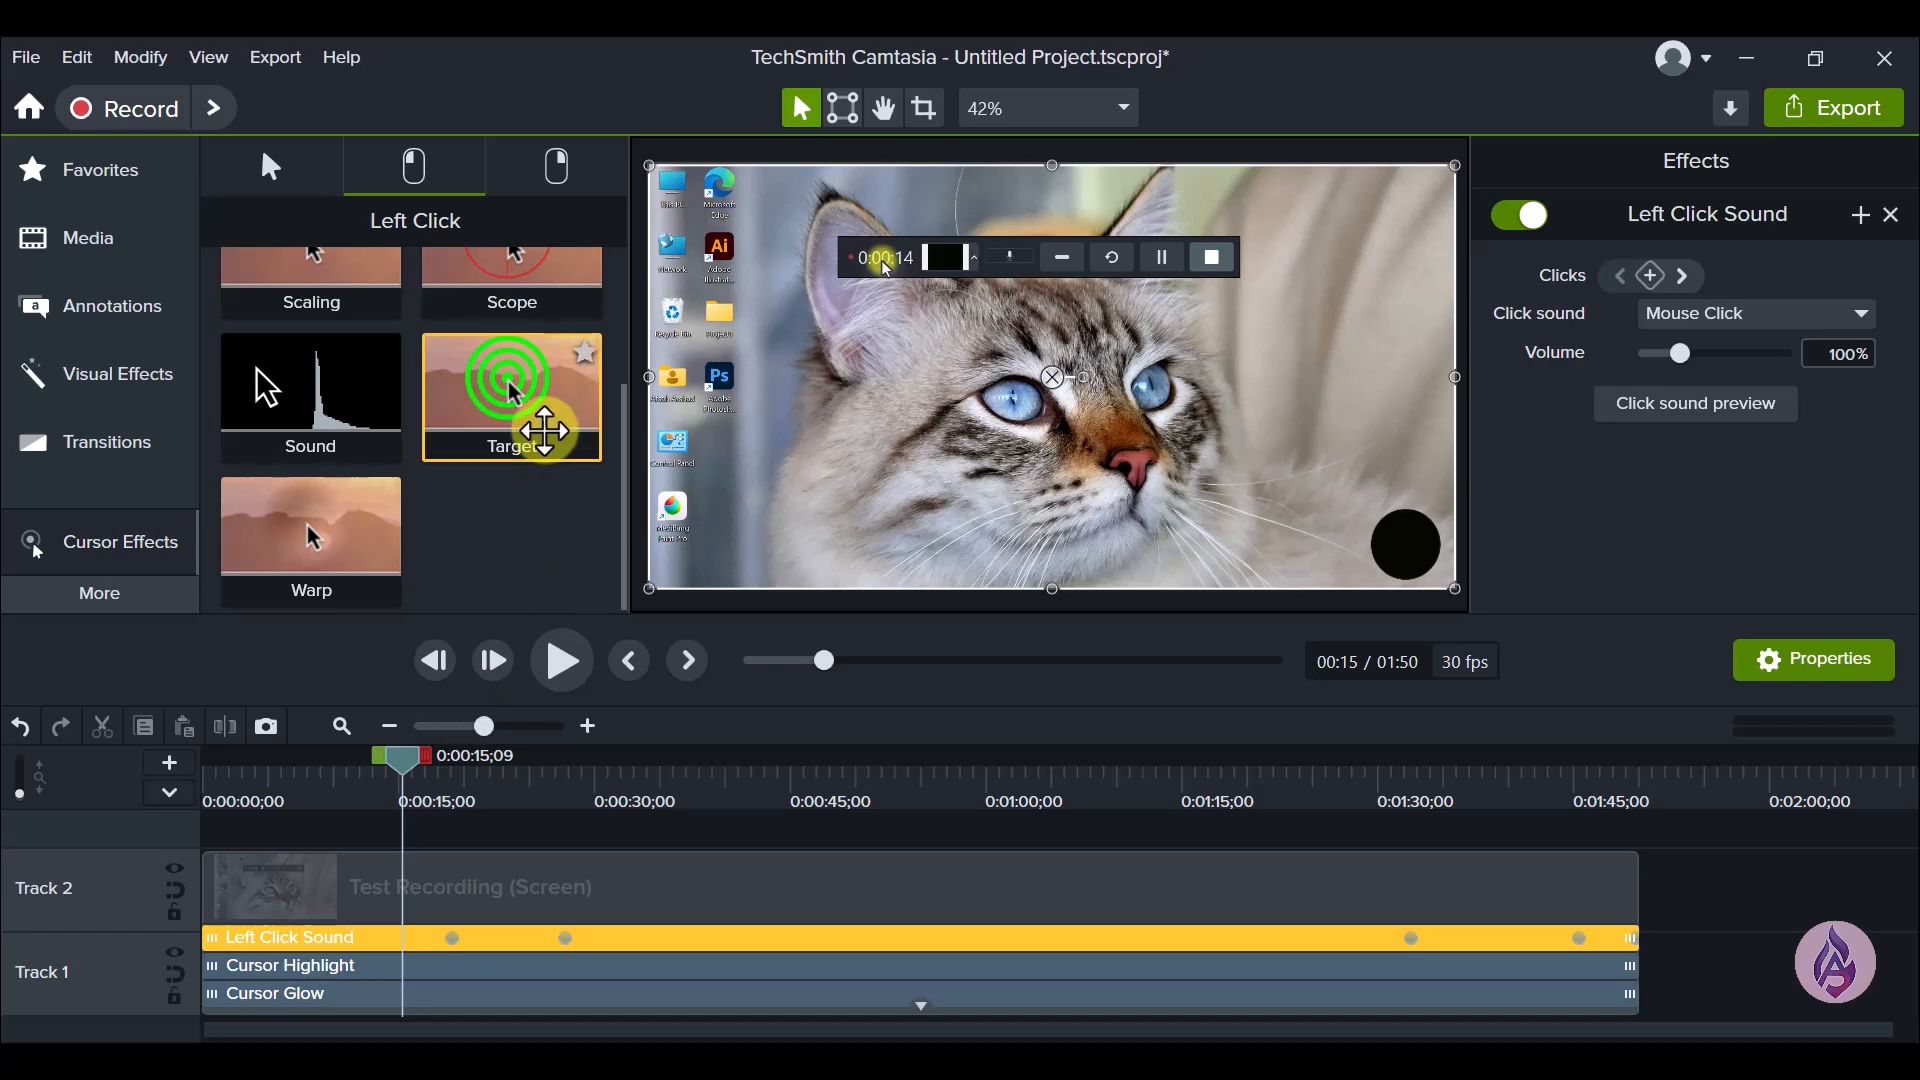
- Add the left-click Target effect to the screen clip and play it from about 0:00:17 through the first click marker
left_click_drag(544, 430, 561, 910)
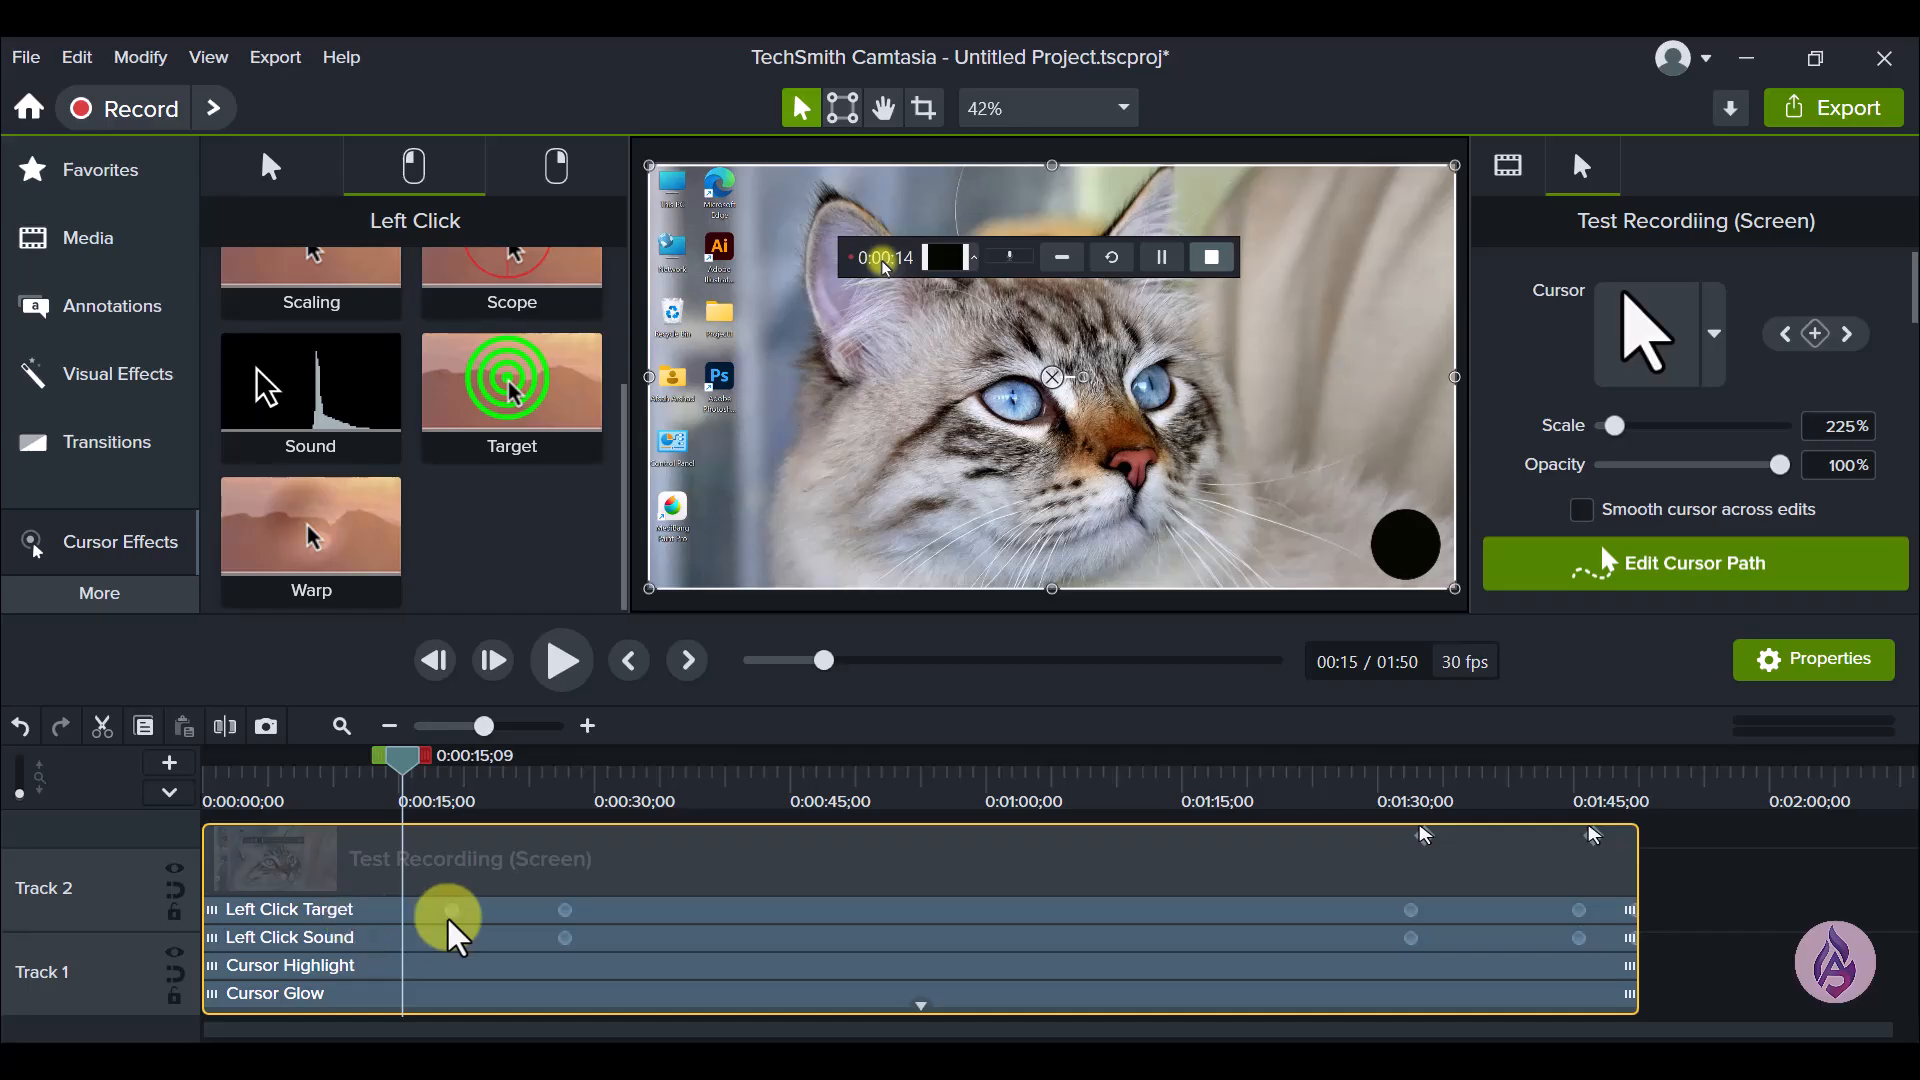
left_click_drag(411, 771, 445, 790)
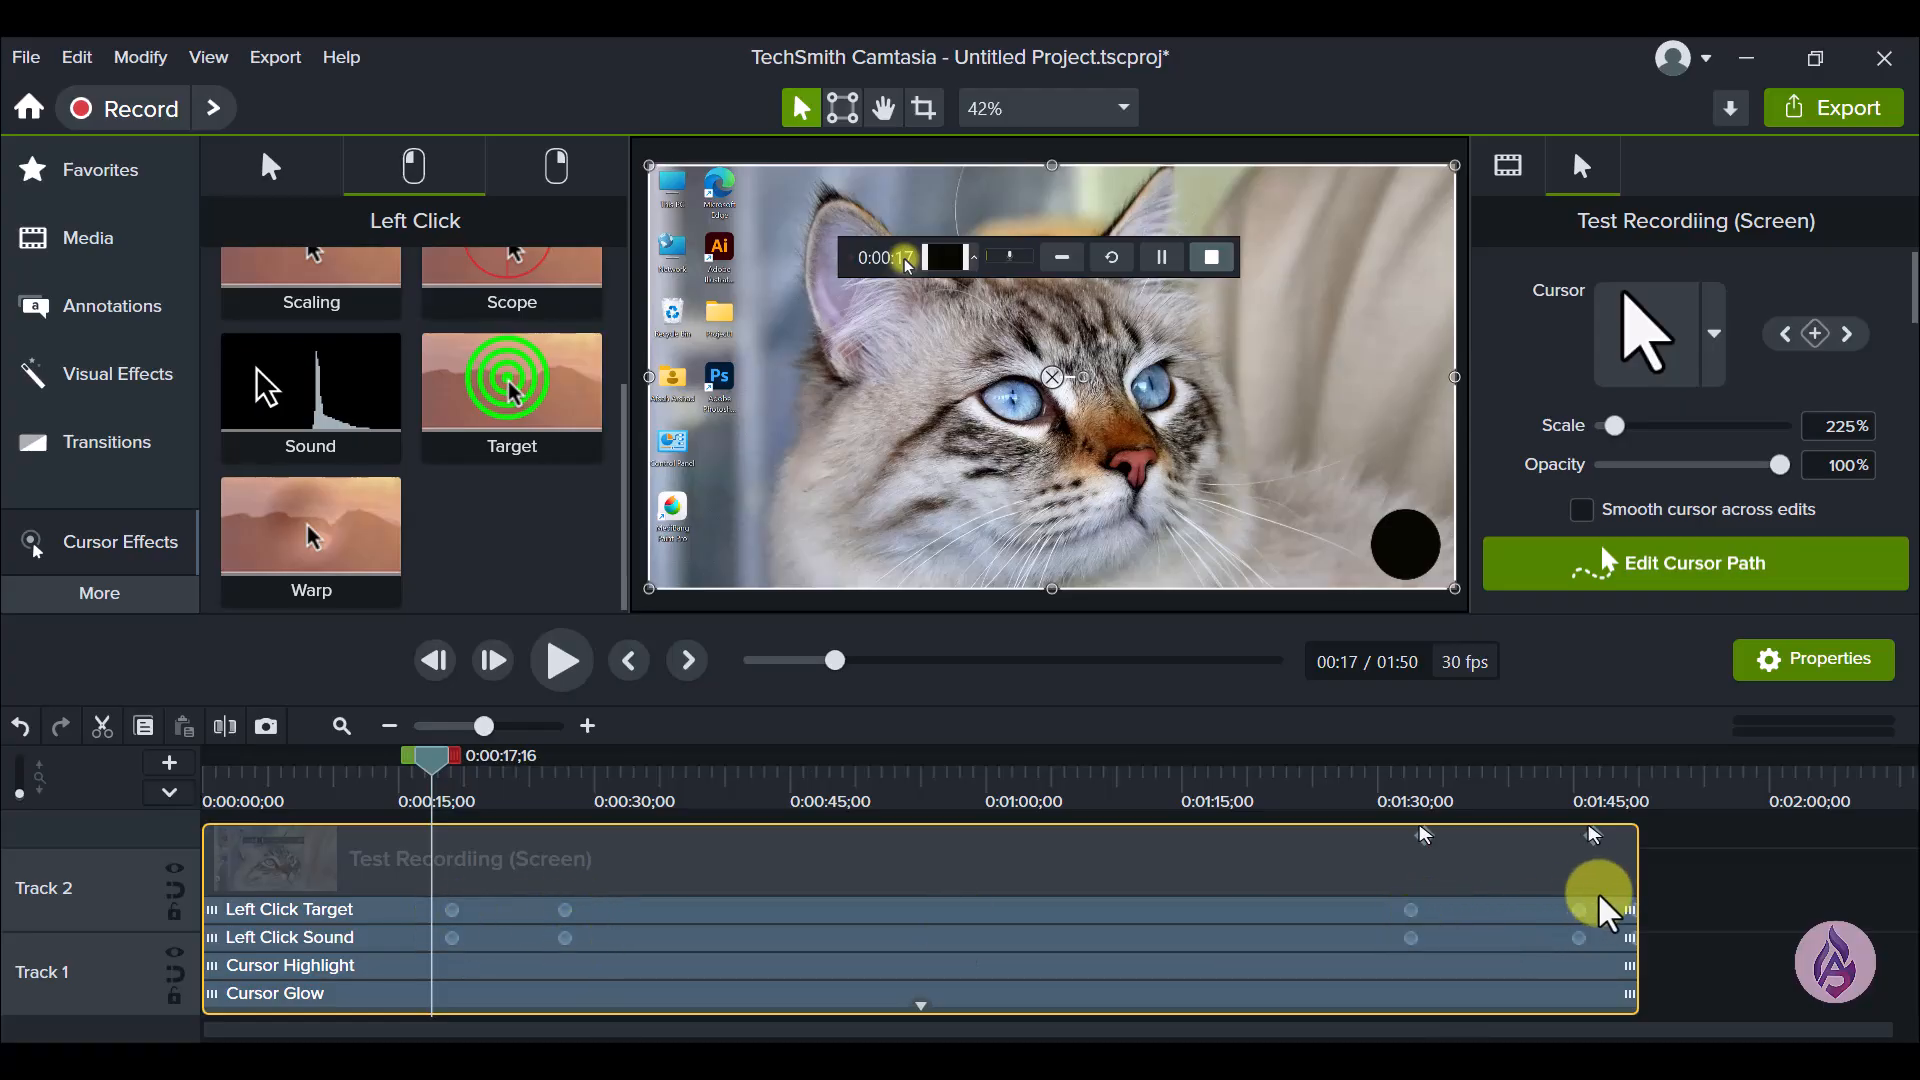
left_click(553, 661)
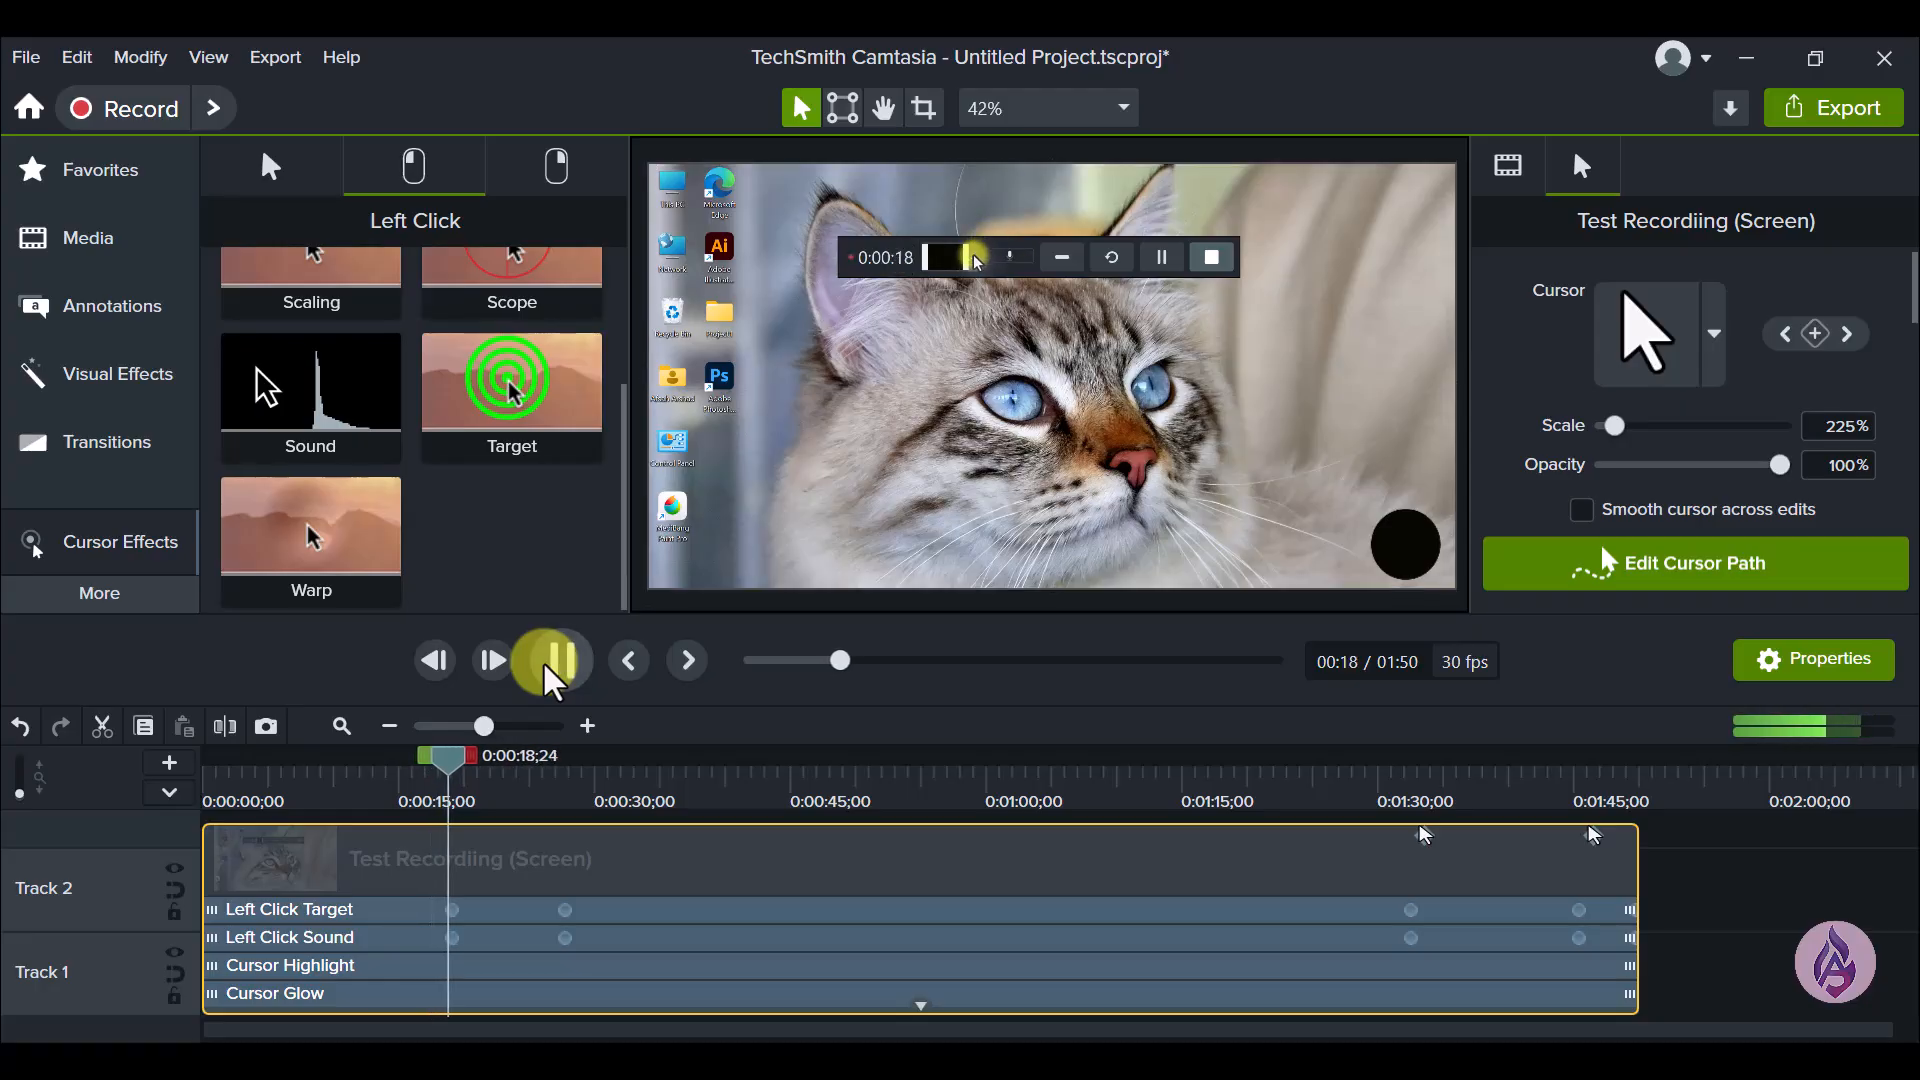
left_click(553, 662)
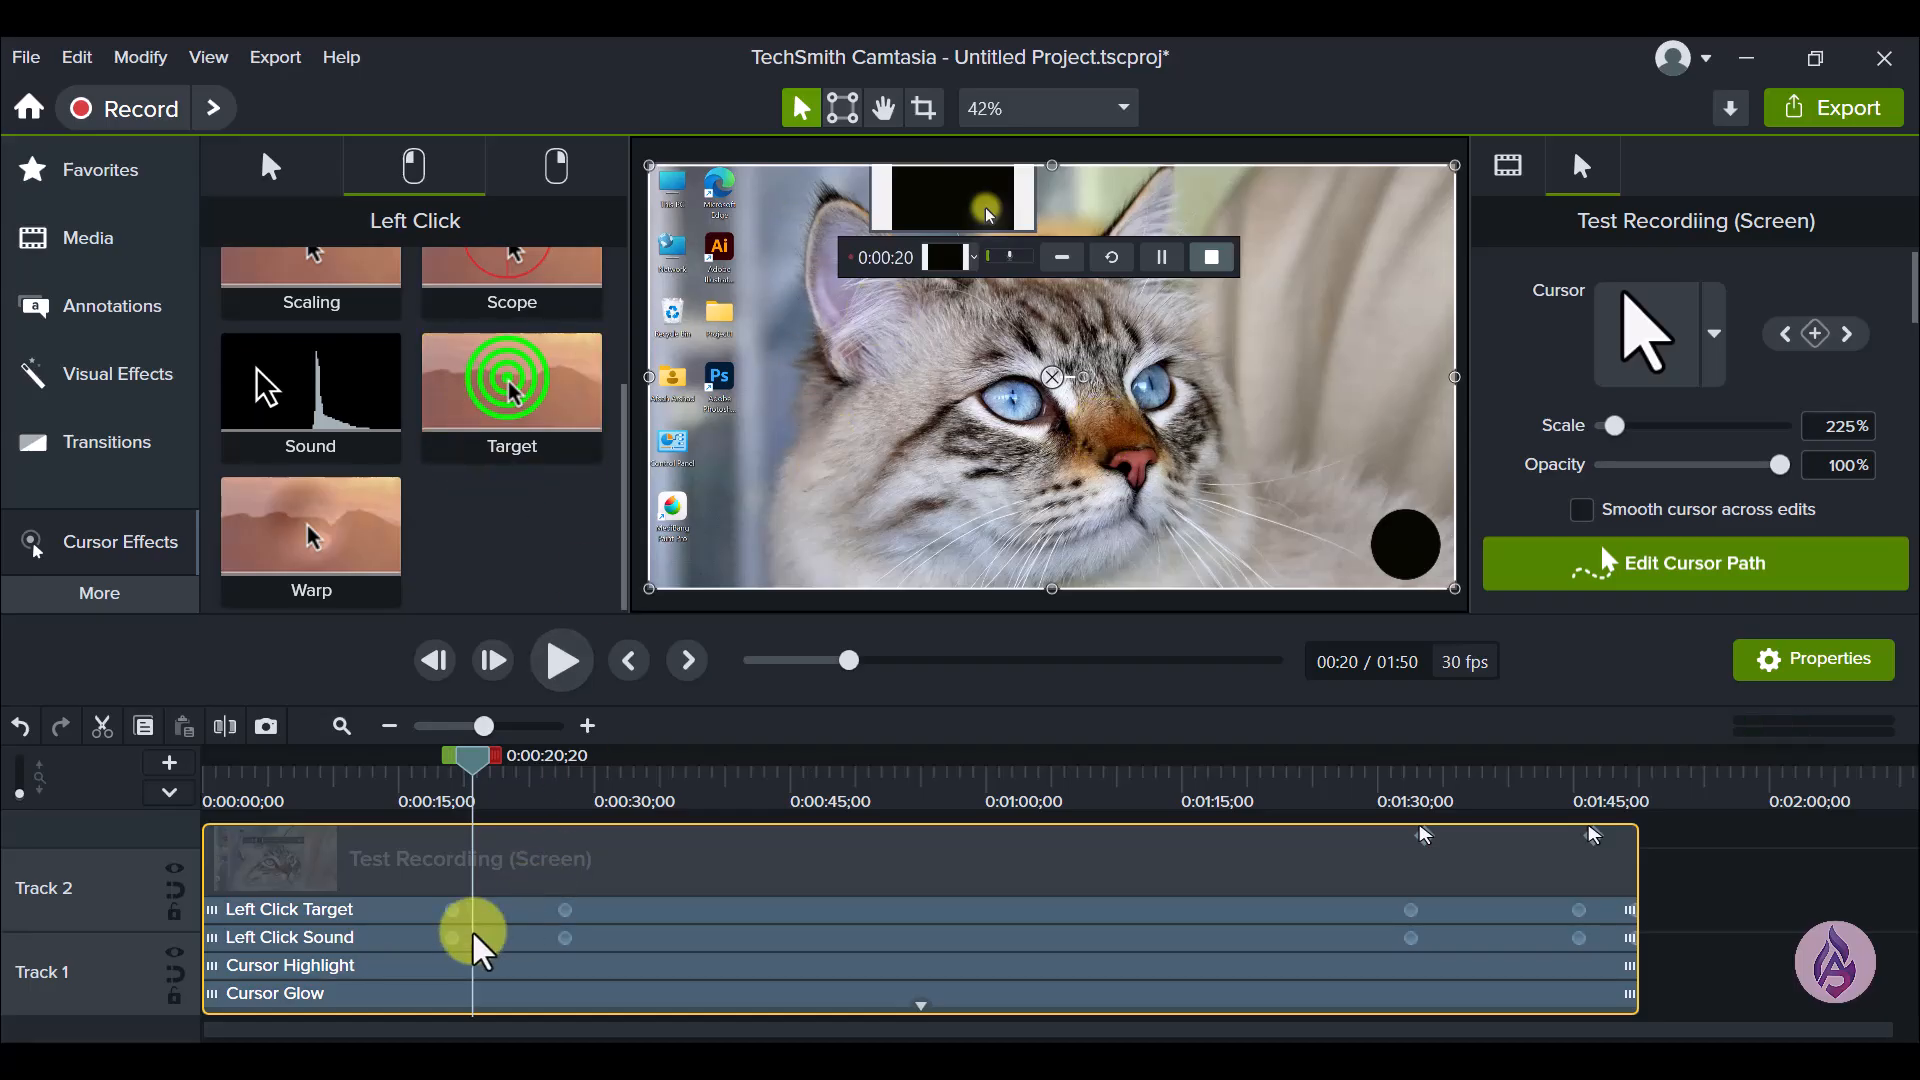
- Set the color of the Left Click Target effect to a custom vivid purple
left_click(362, 909)
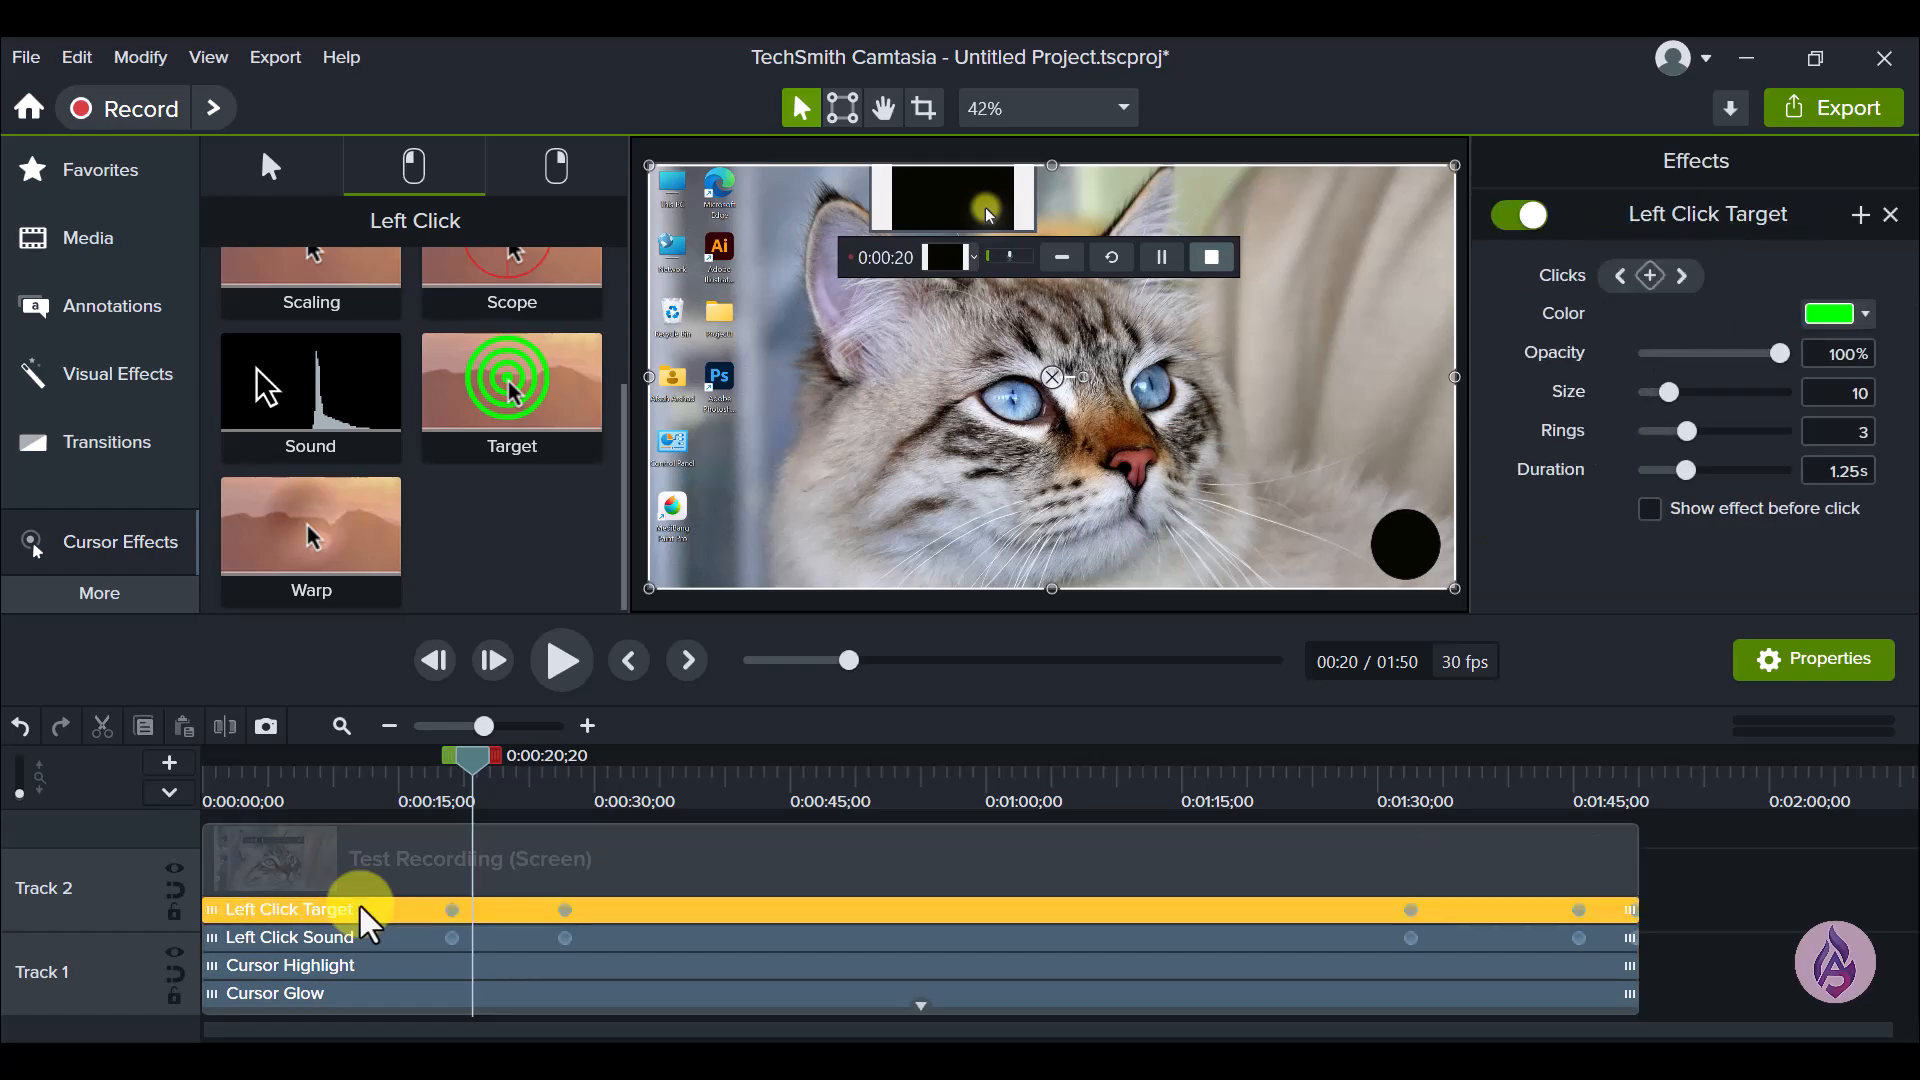
left_click(1865, 315)
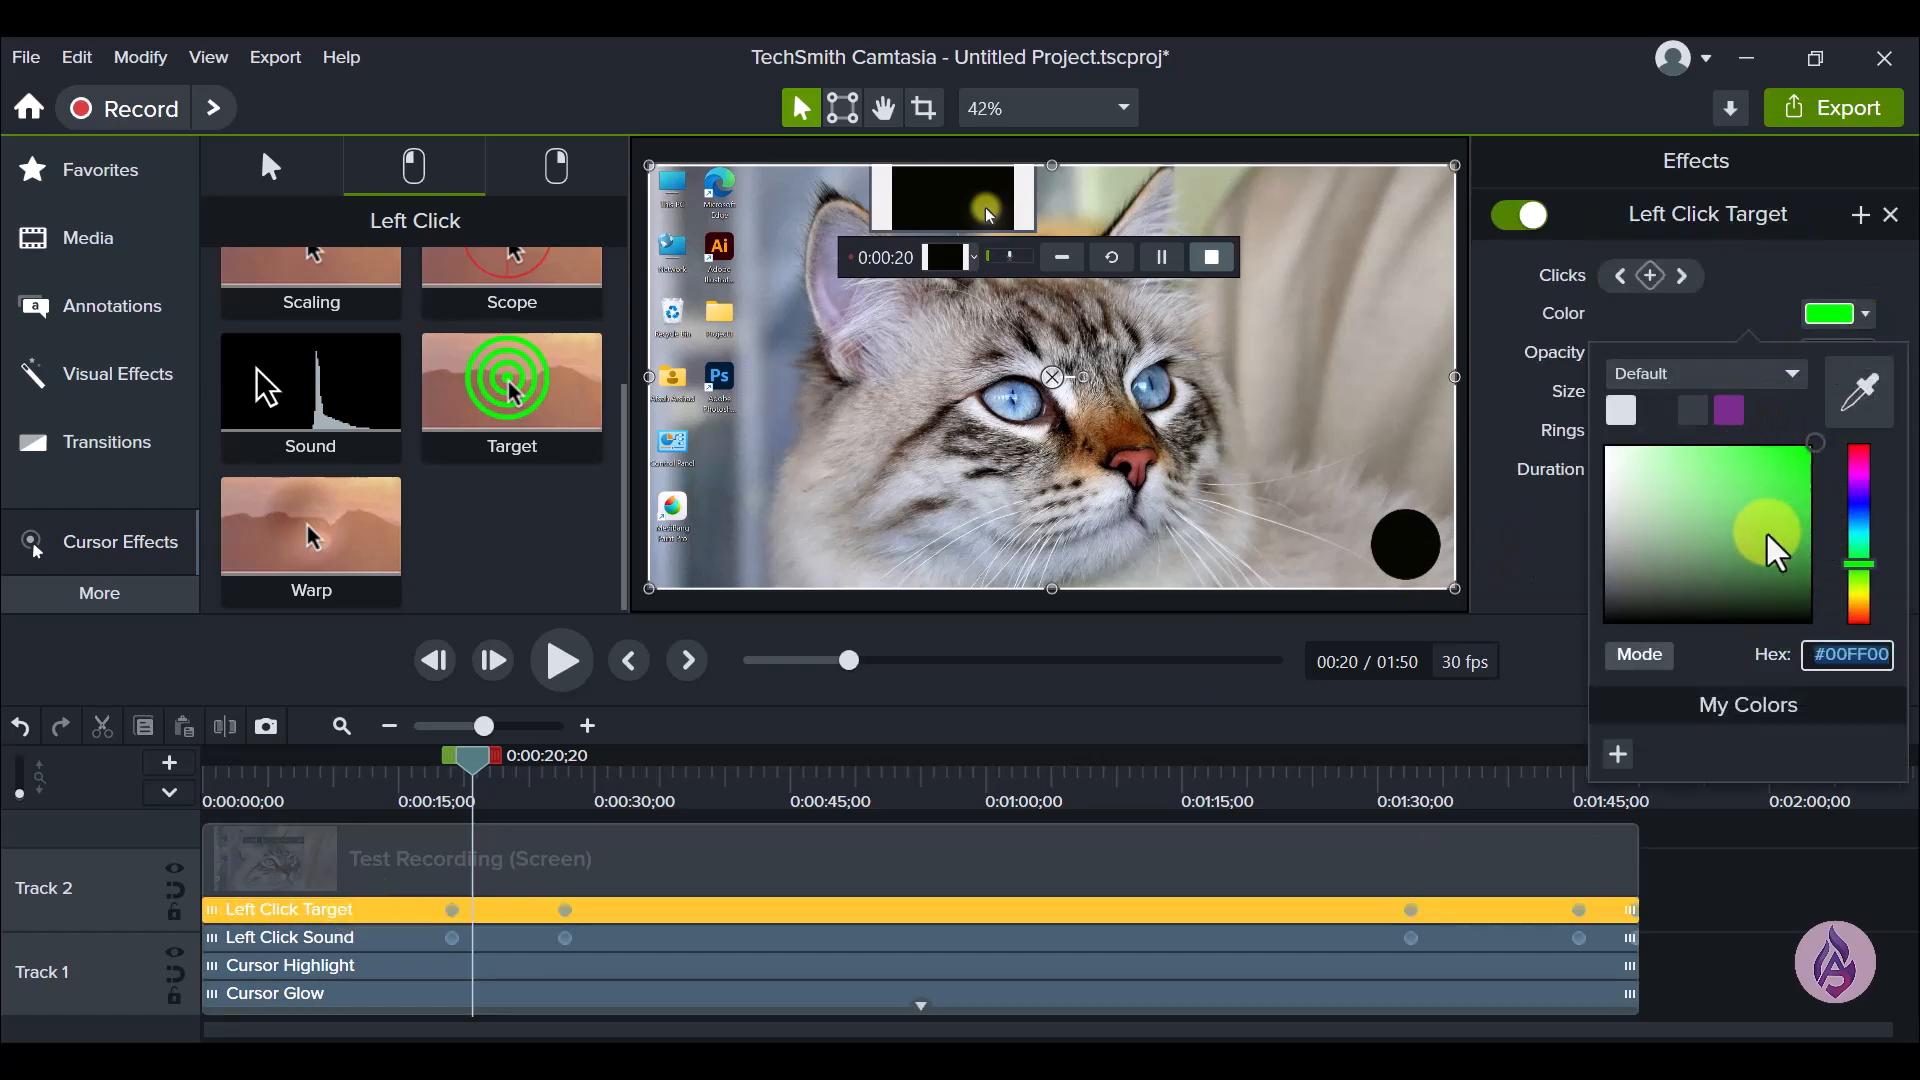
left_click(1768, 531)
left_click(1855, 492)
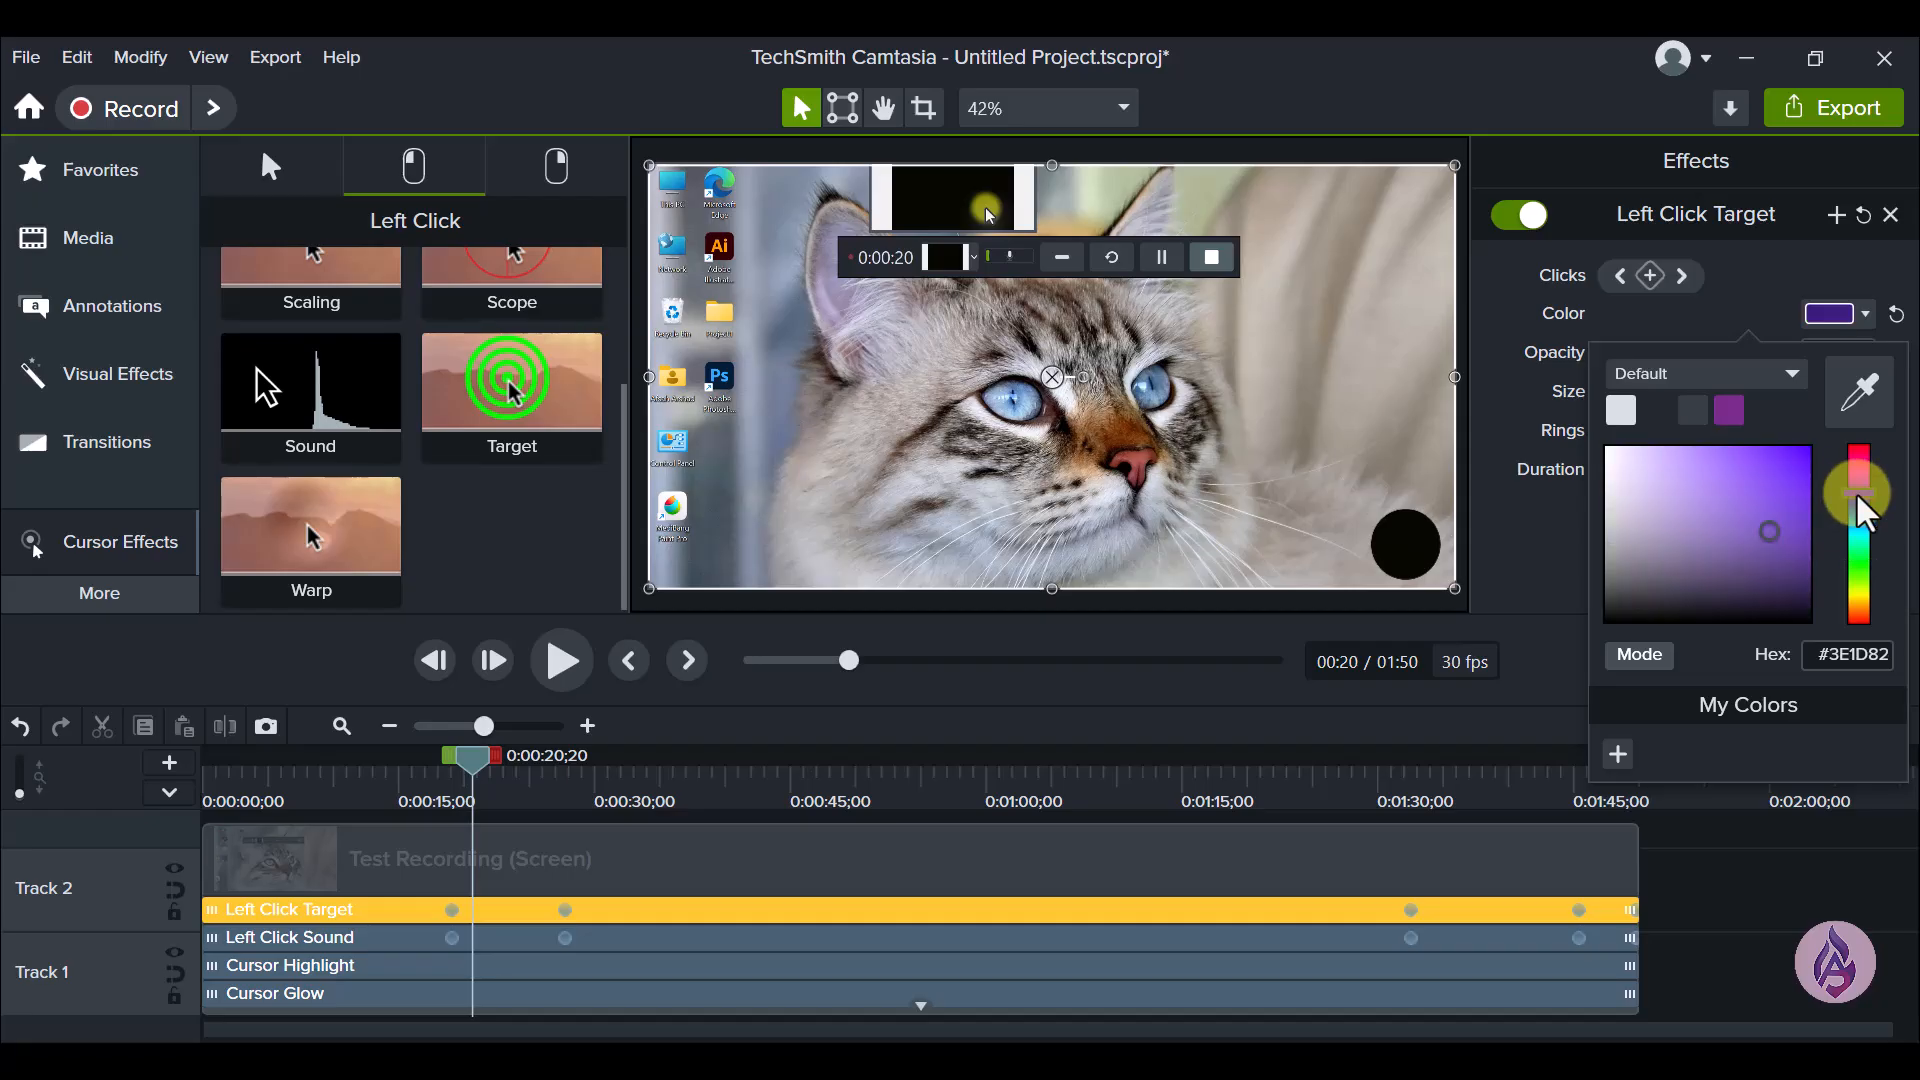
left_click(1783, 478)
left_click(1490, 308)
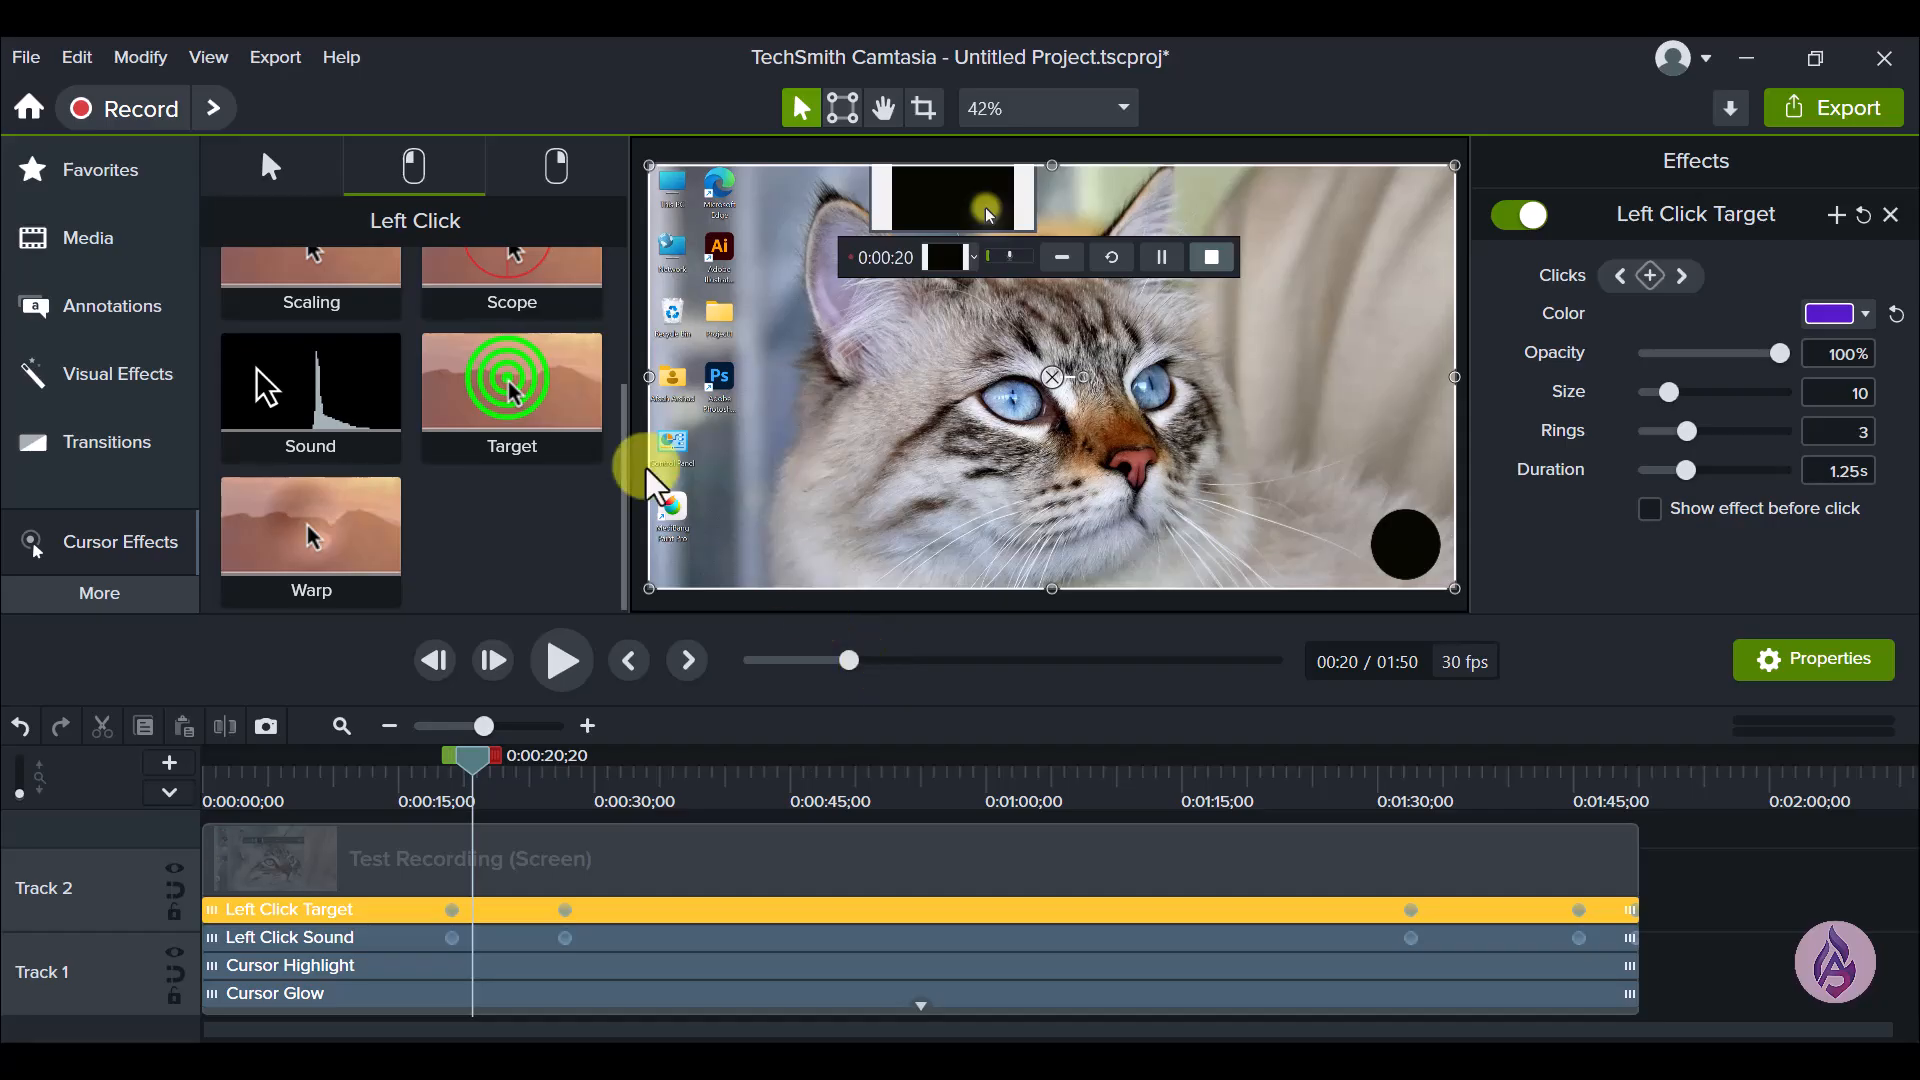
- View the Right Click cursor effects down to Warp, and clear the selection on the timeline
left_click(568, 177)
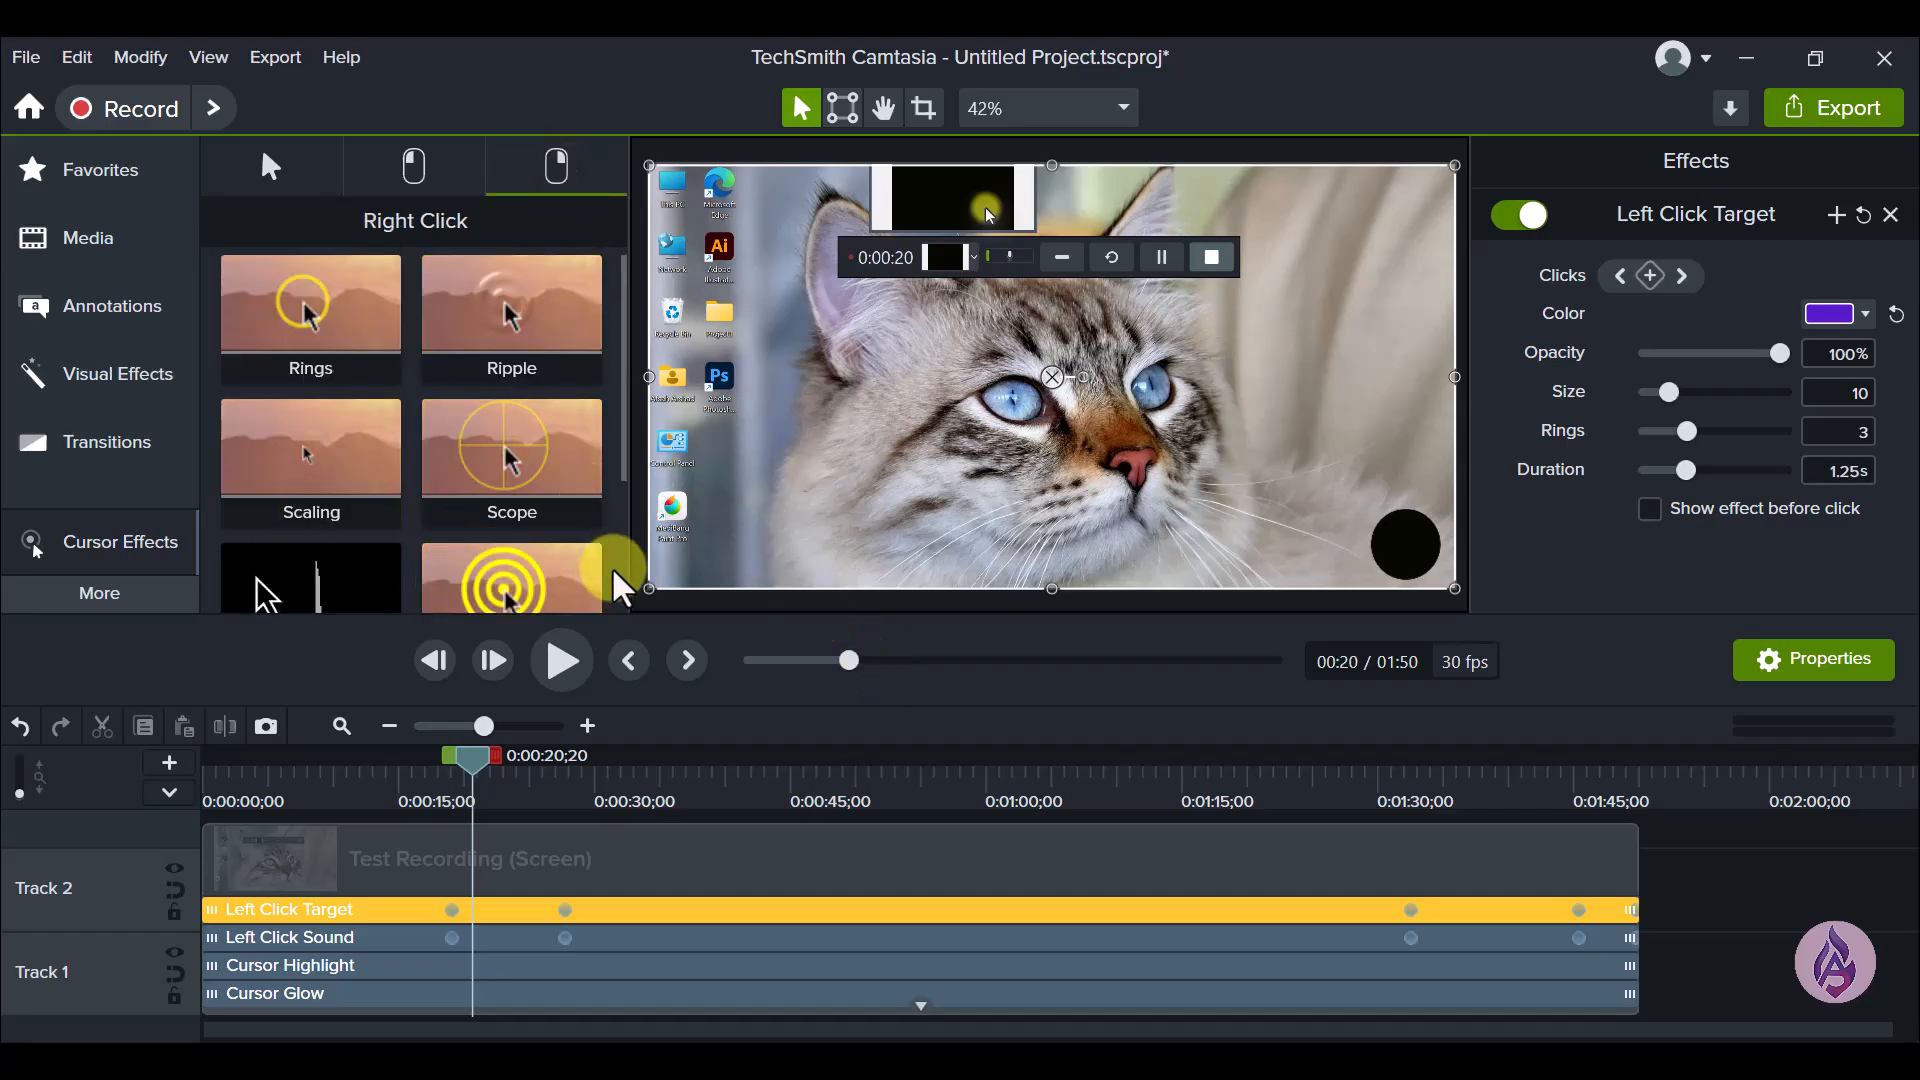
left_click_drag(621, 407, 608, 561)
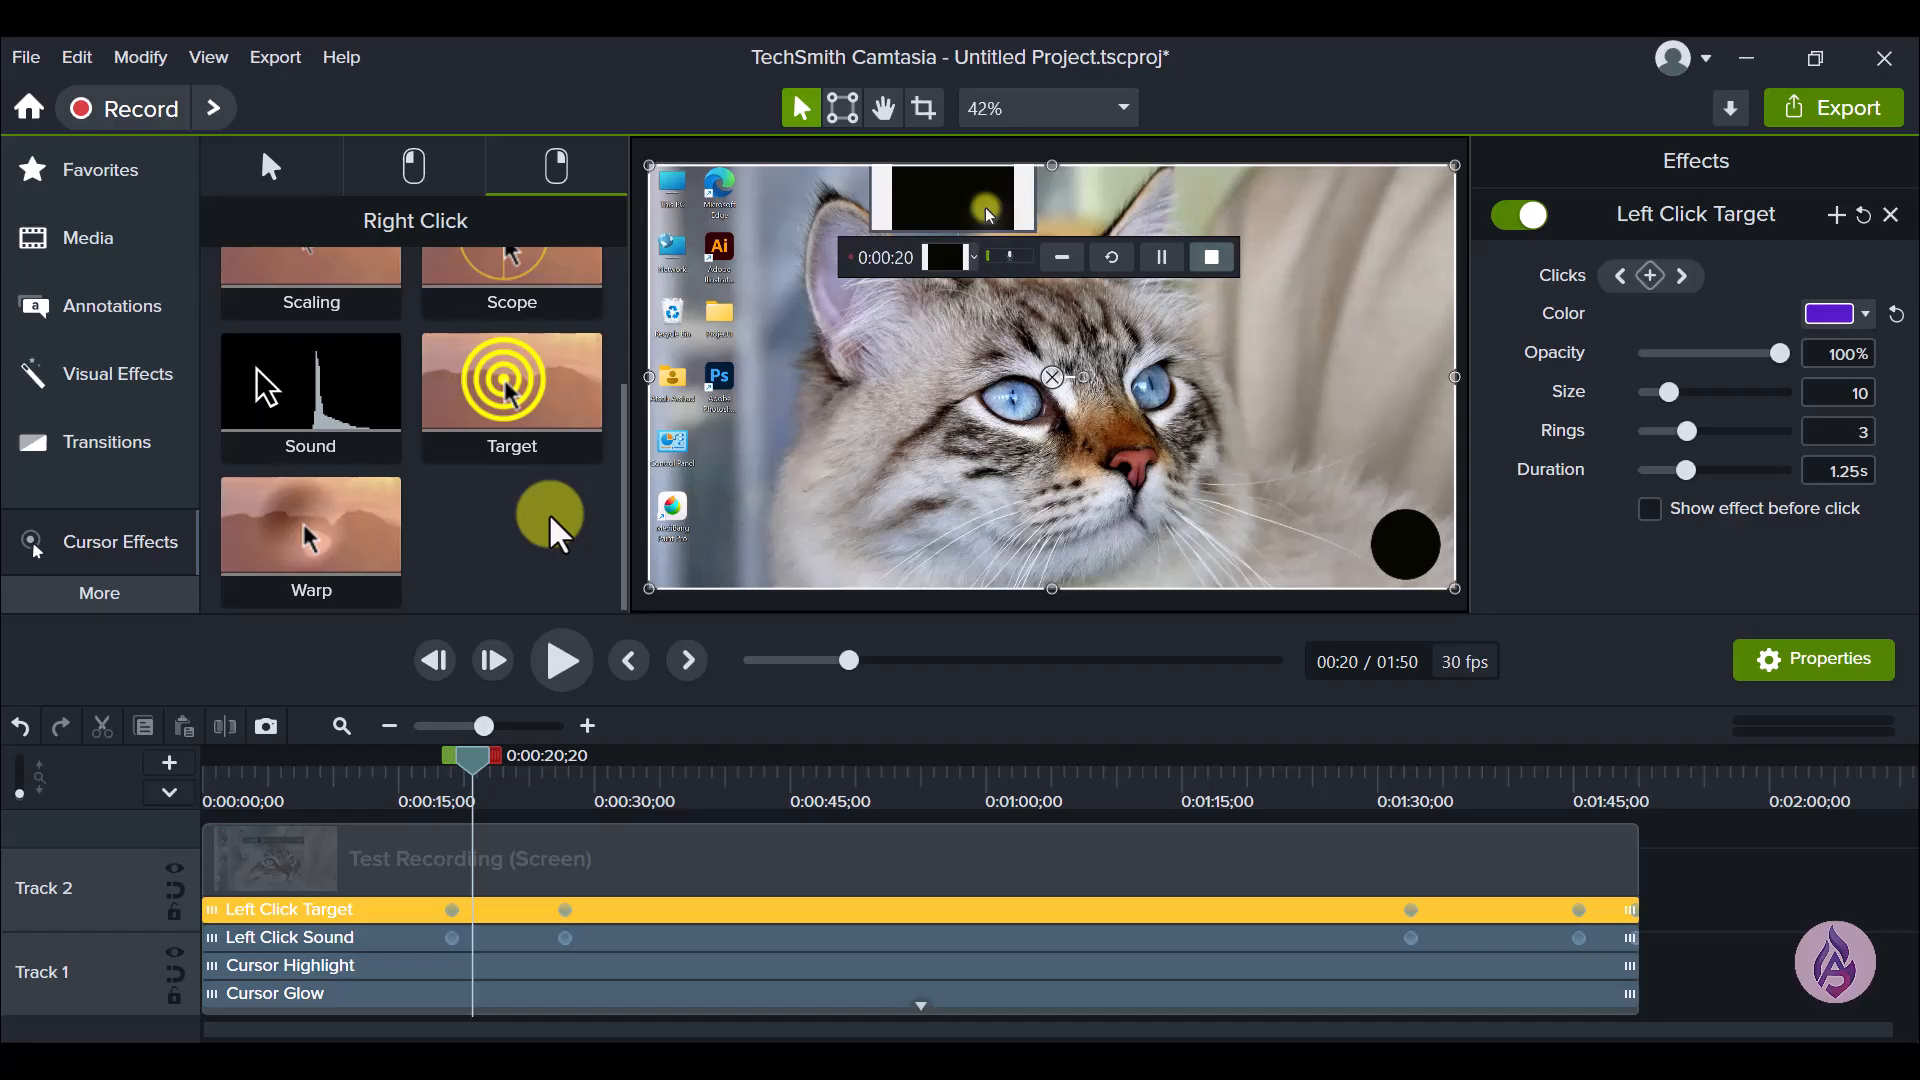
left_click(1670, 872)
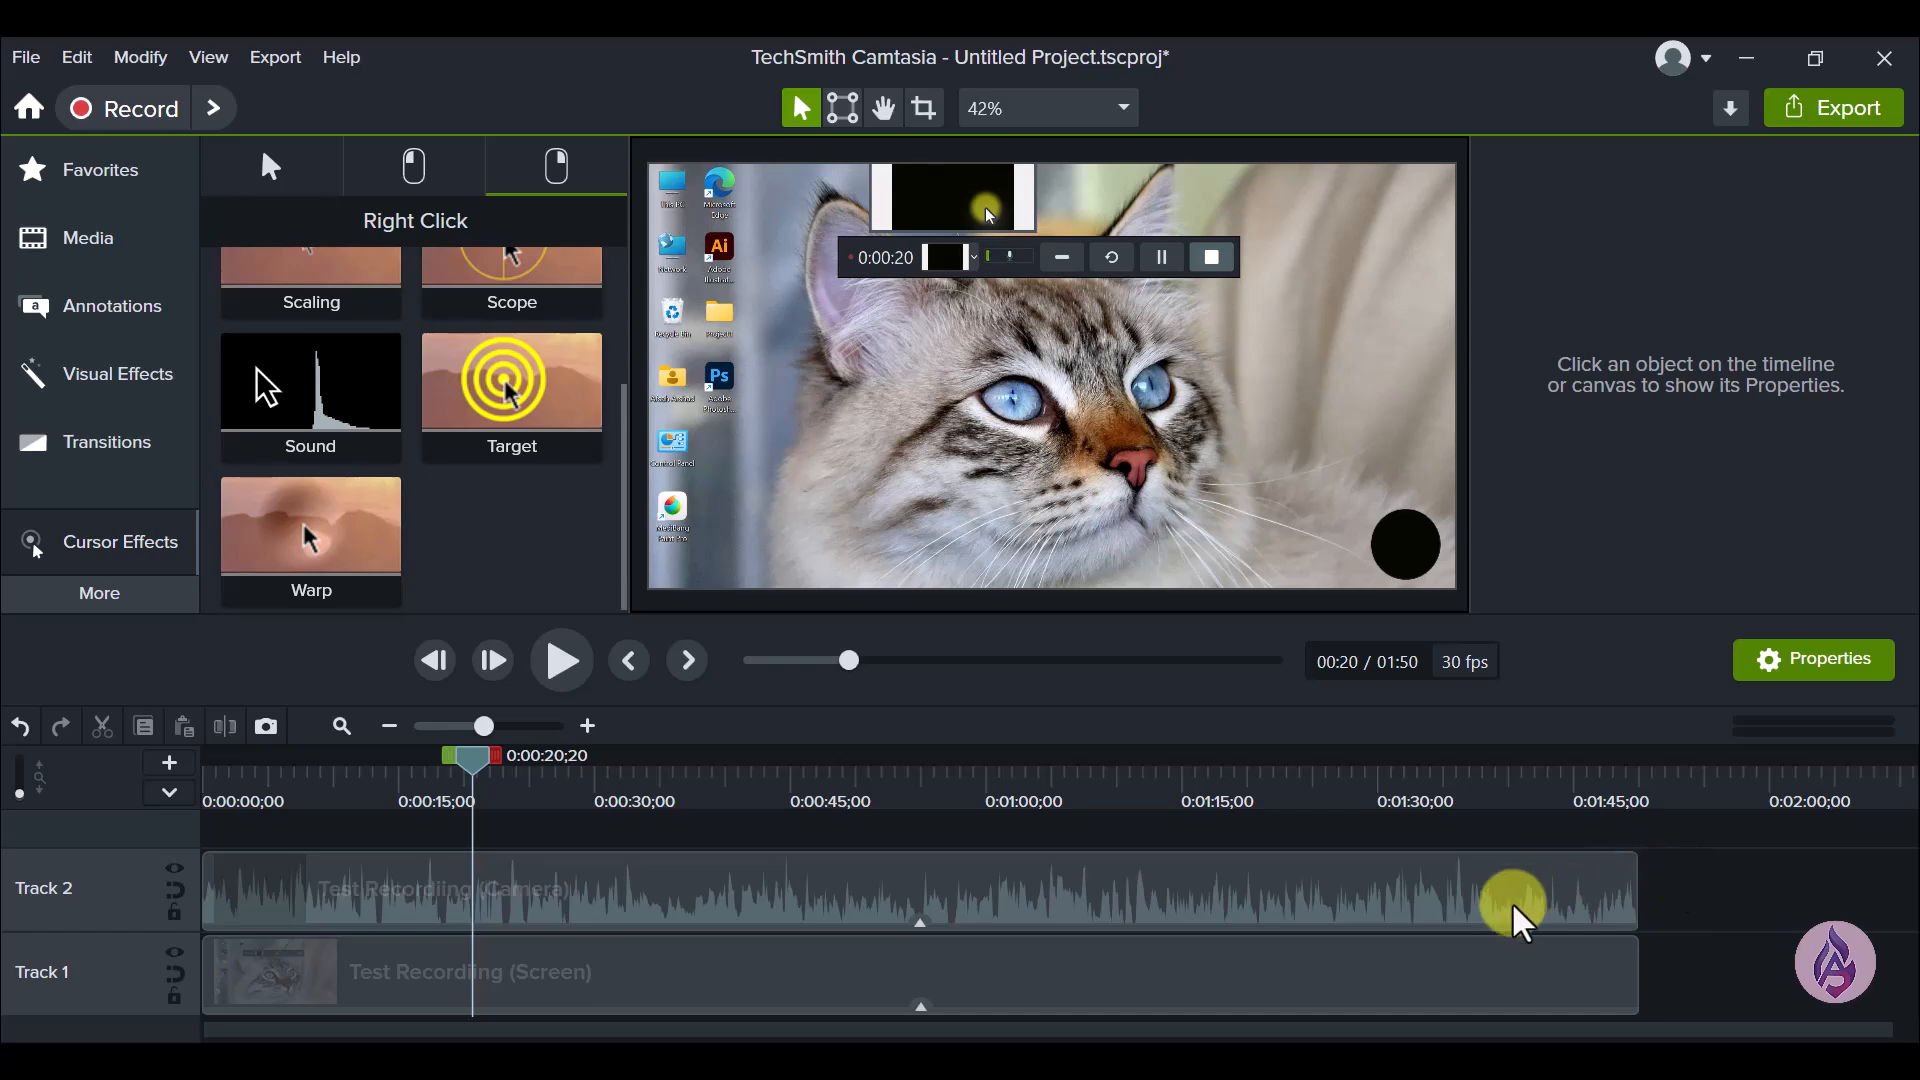
mouse_move(978, 905)
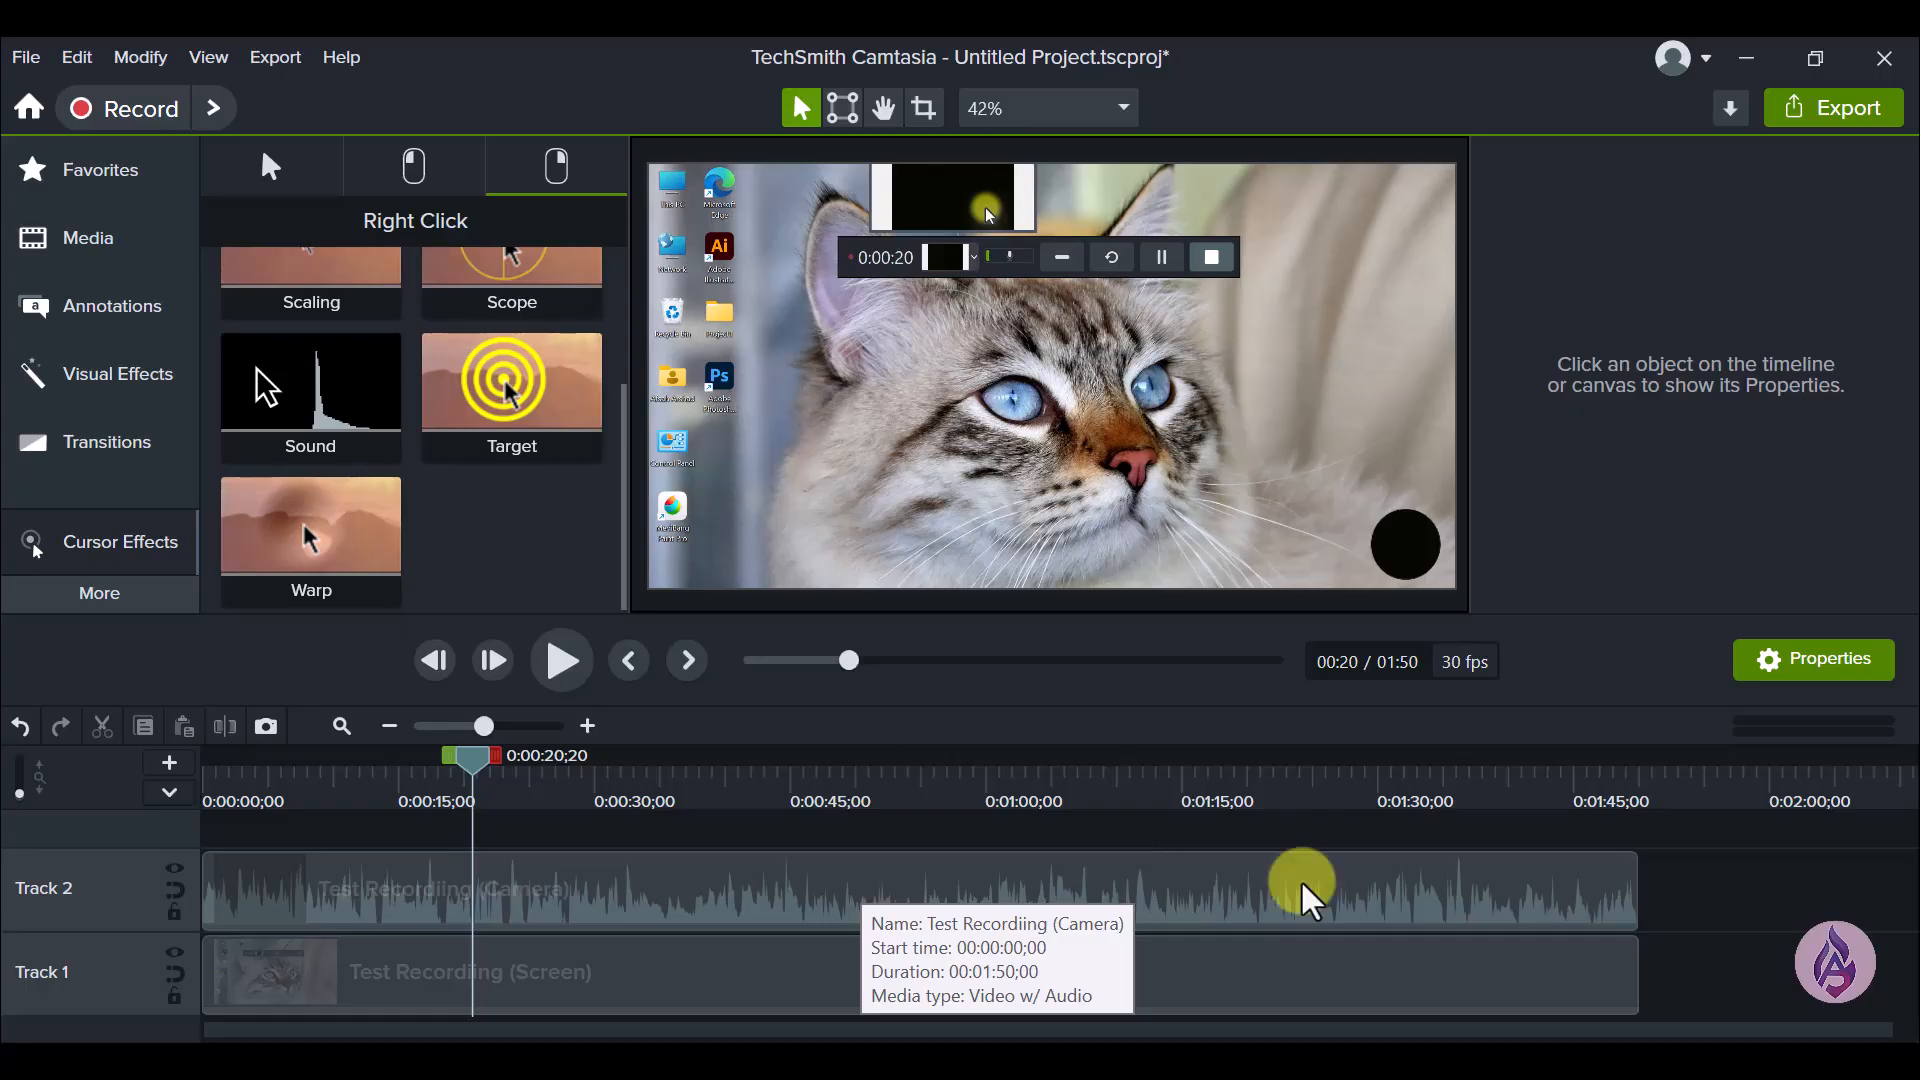
- Separate the audio from the video of the camera clip on Track 2 and clear the timeline selection
left_click(1330, 910)
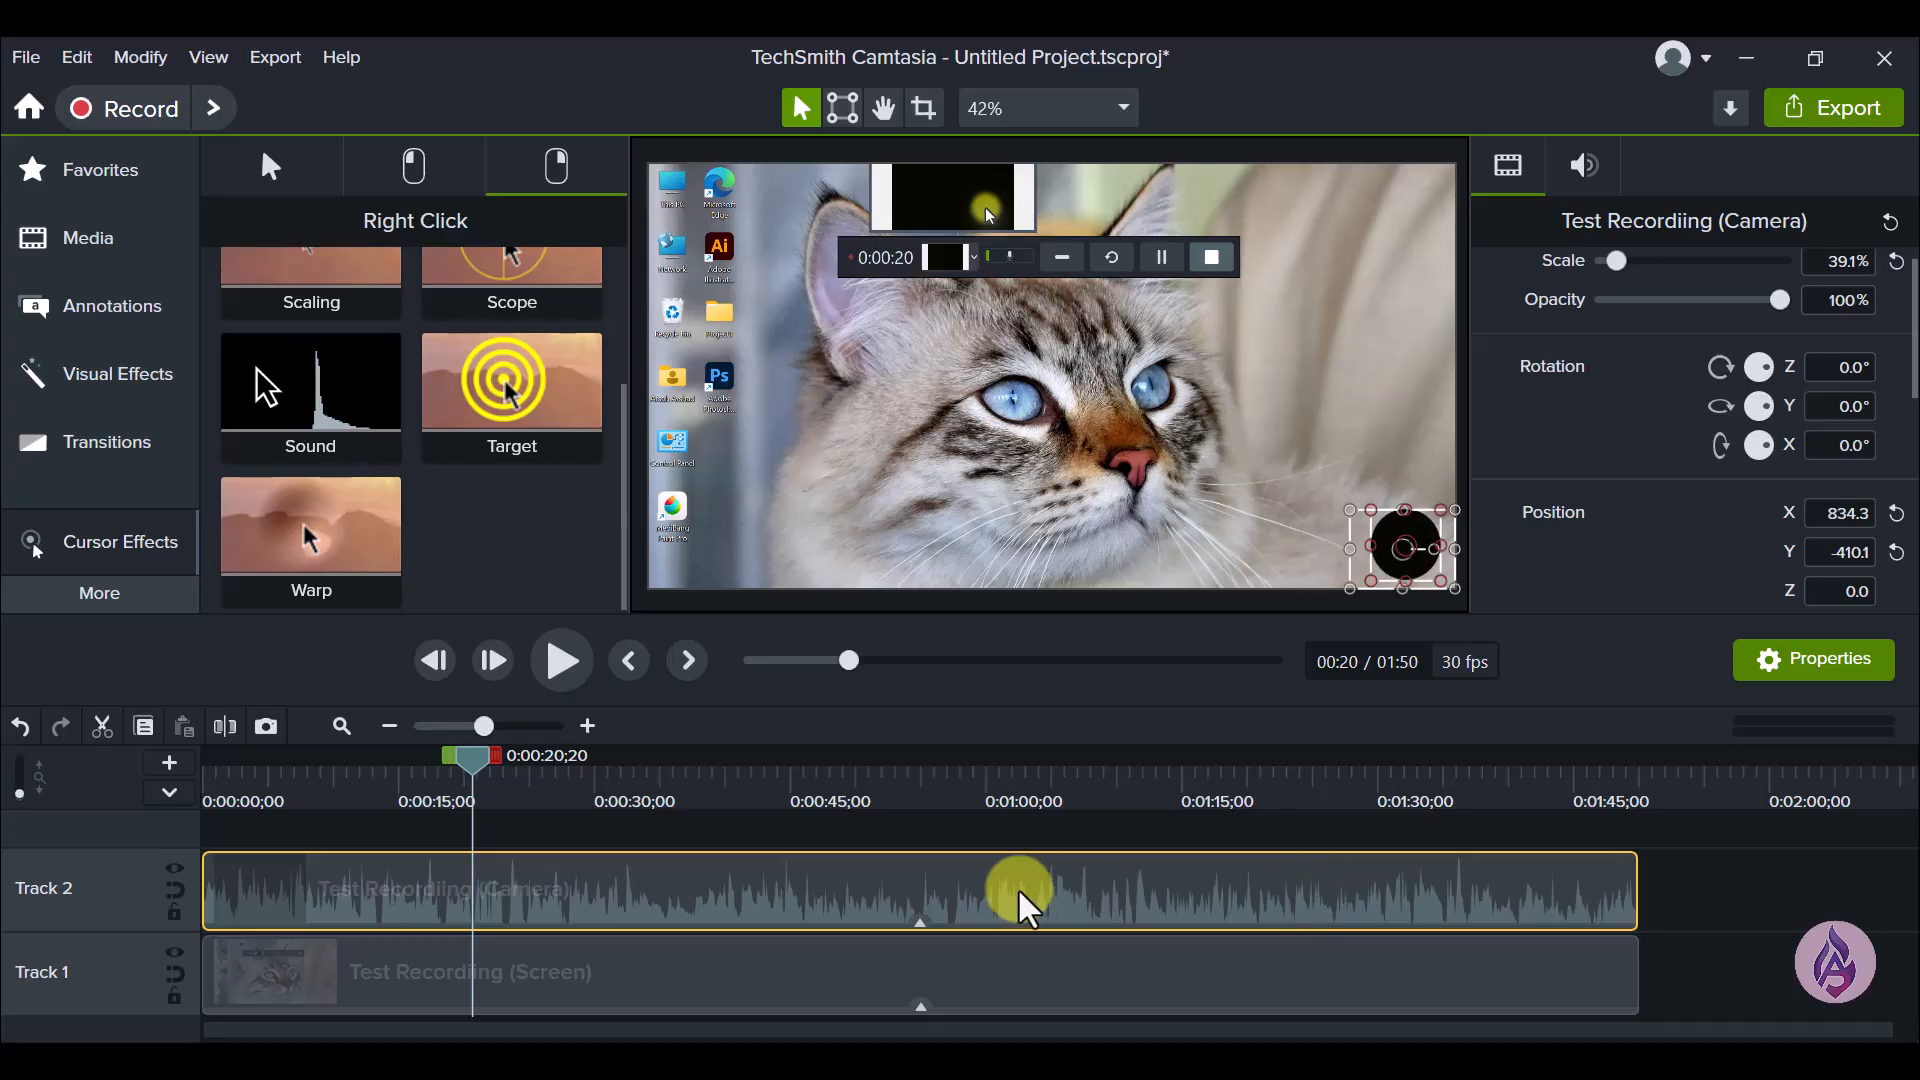
right_click(925, 905)
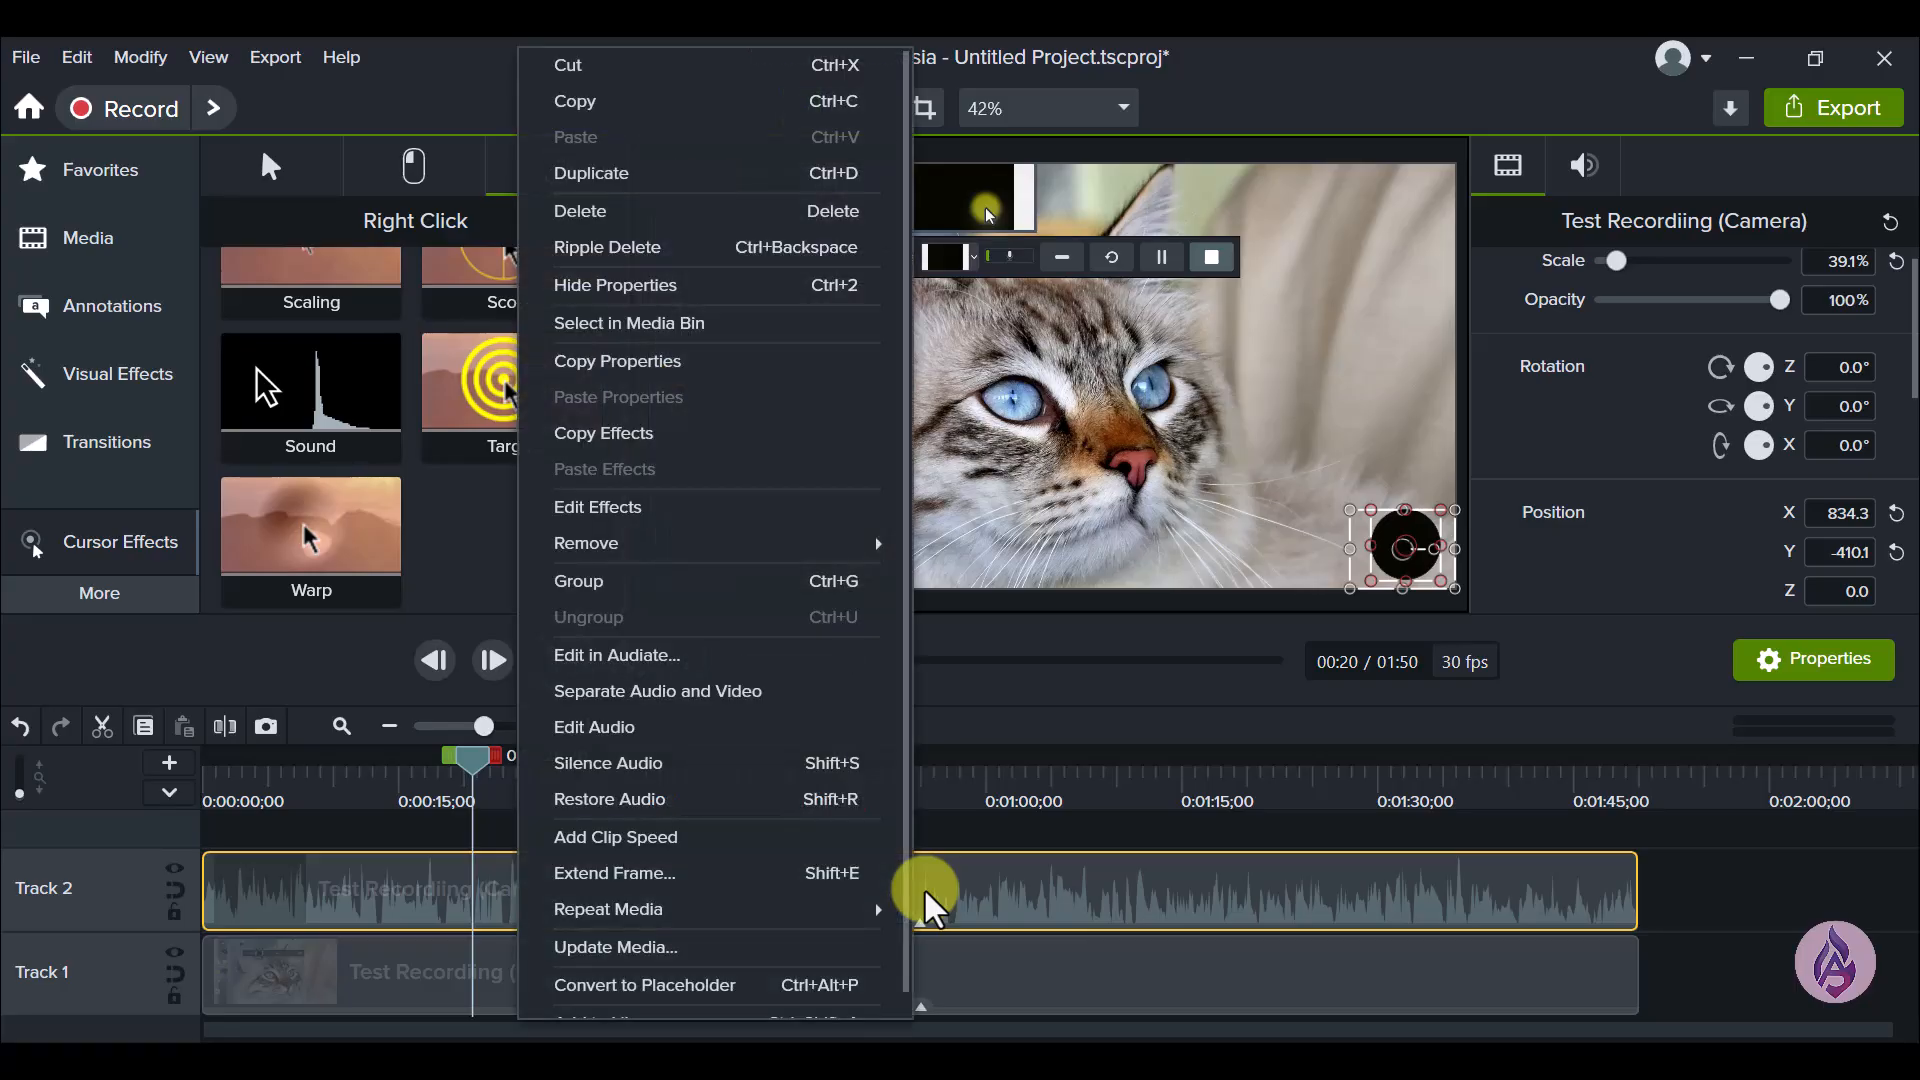
left_click(613, 699)
left_click(1736, 922)
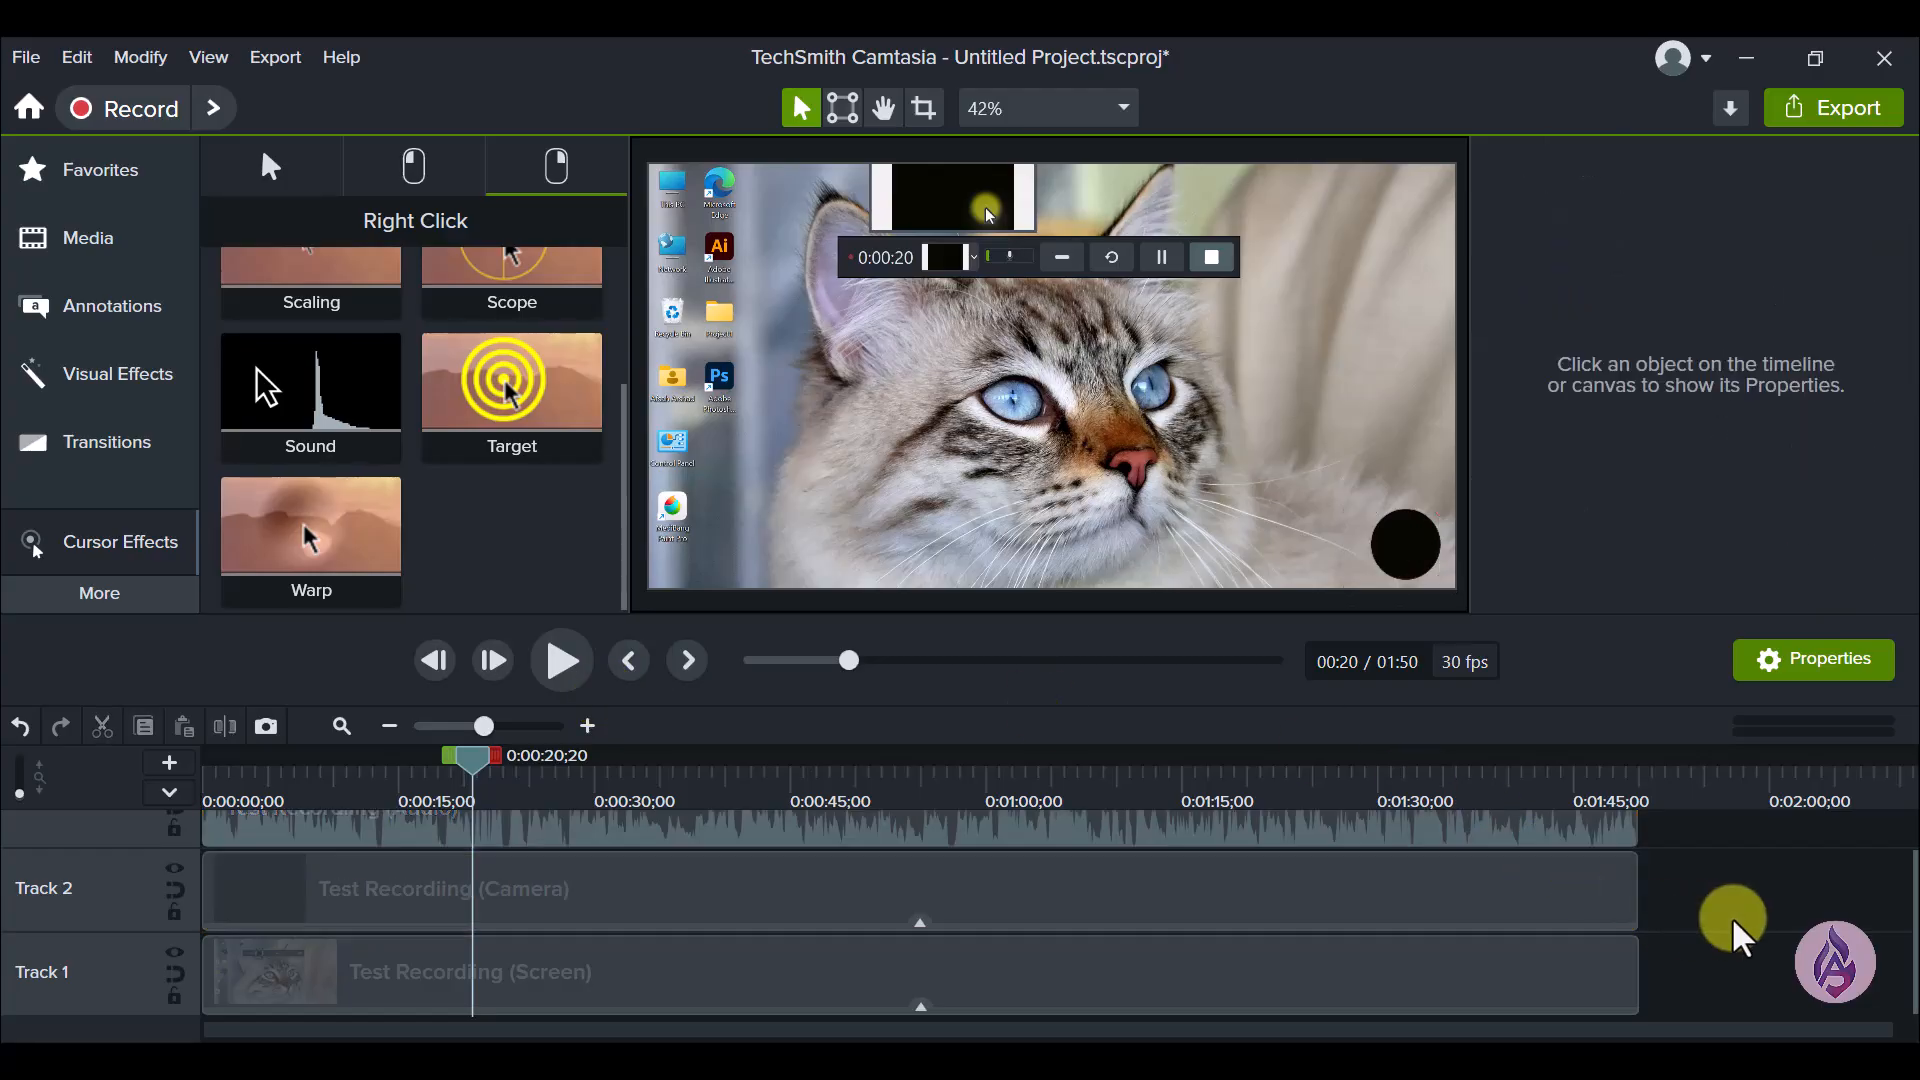
- Check the separated clips by selecting the audio clip on Track 3, the camera clip on Track 2, and the audio clip again
scroll(1737, 928, "up", 1)
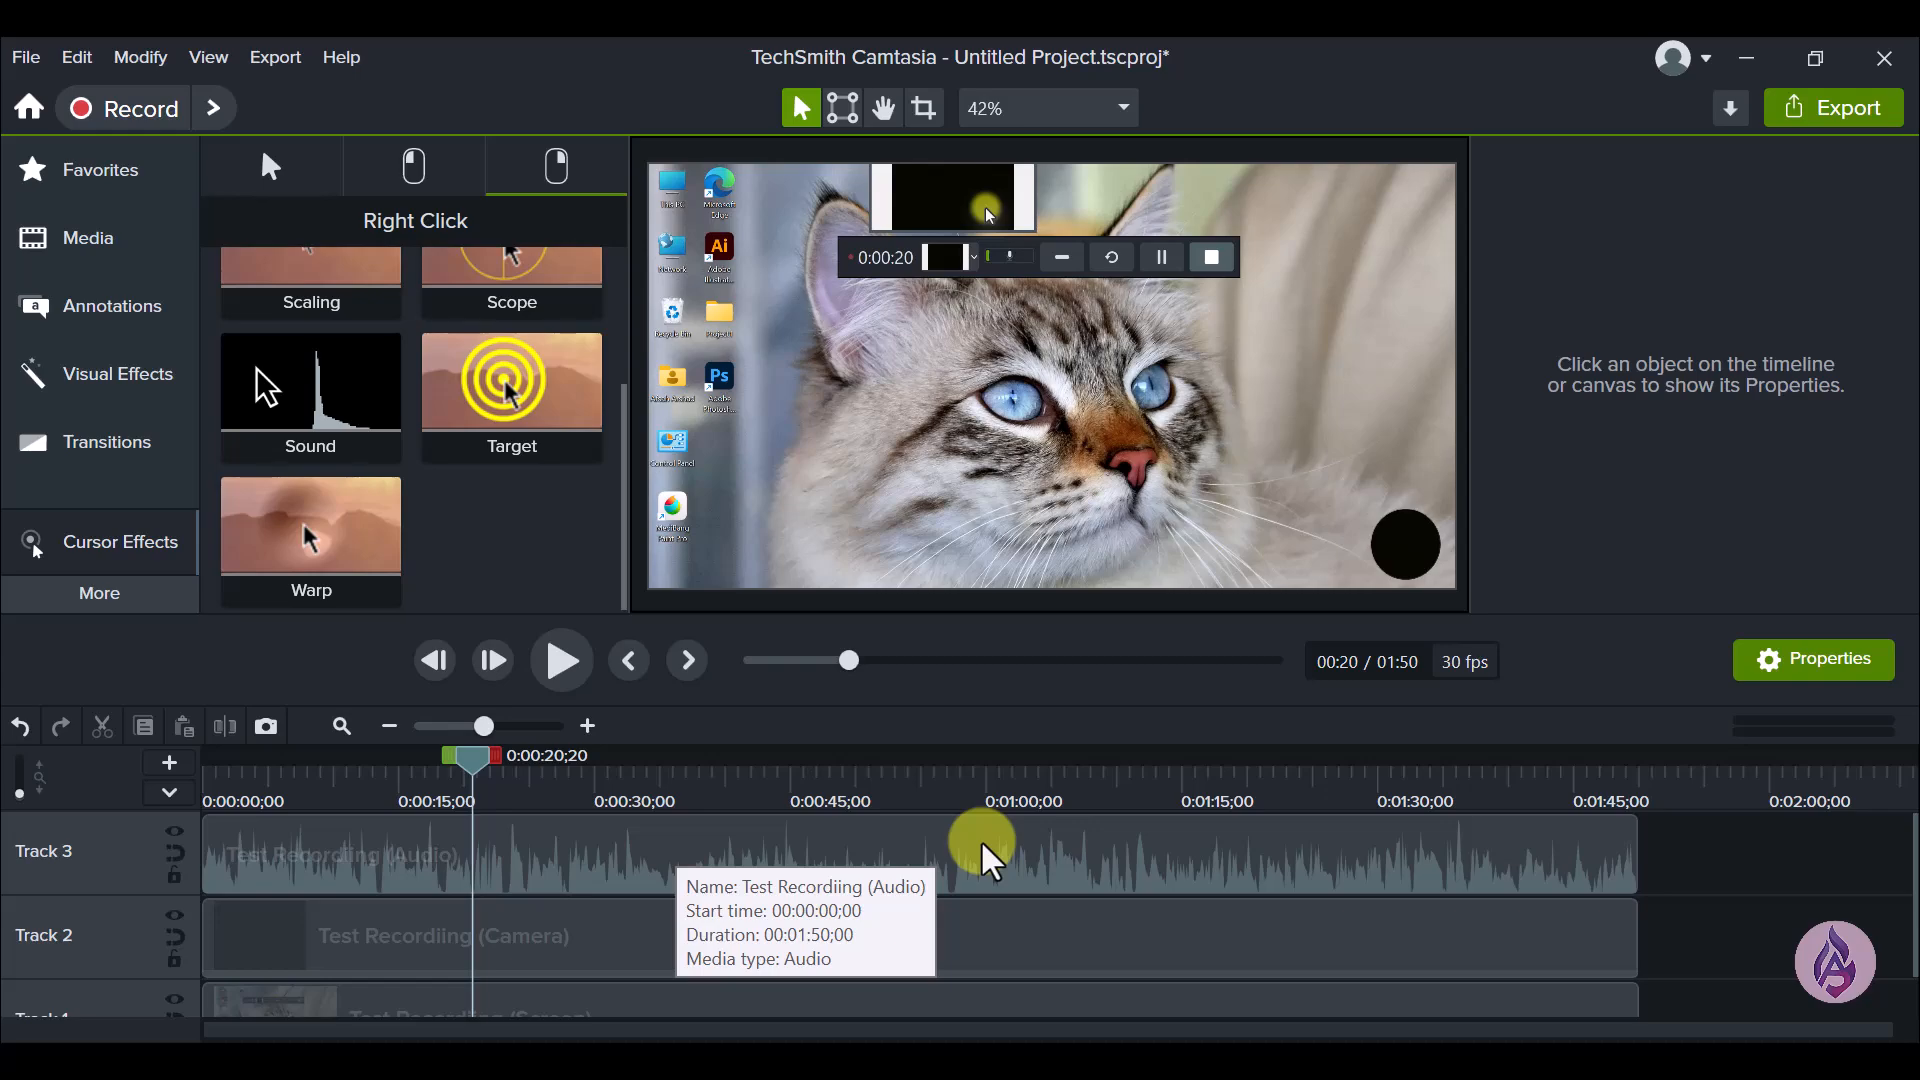
left_click(670, 858)
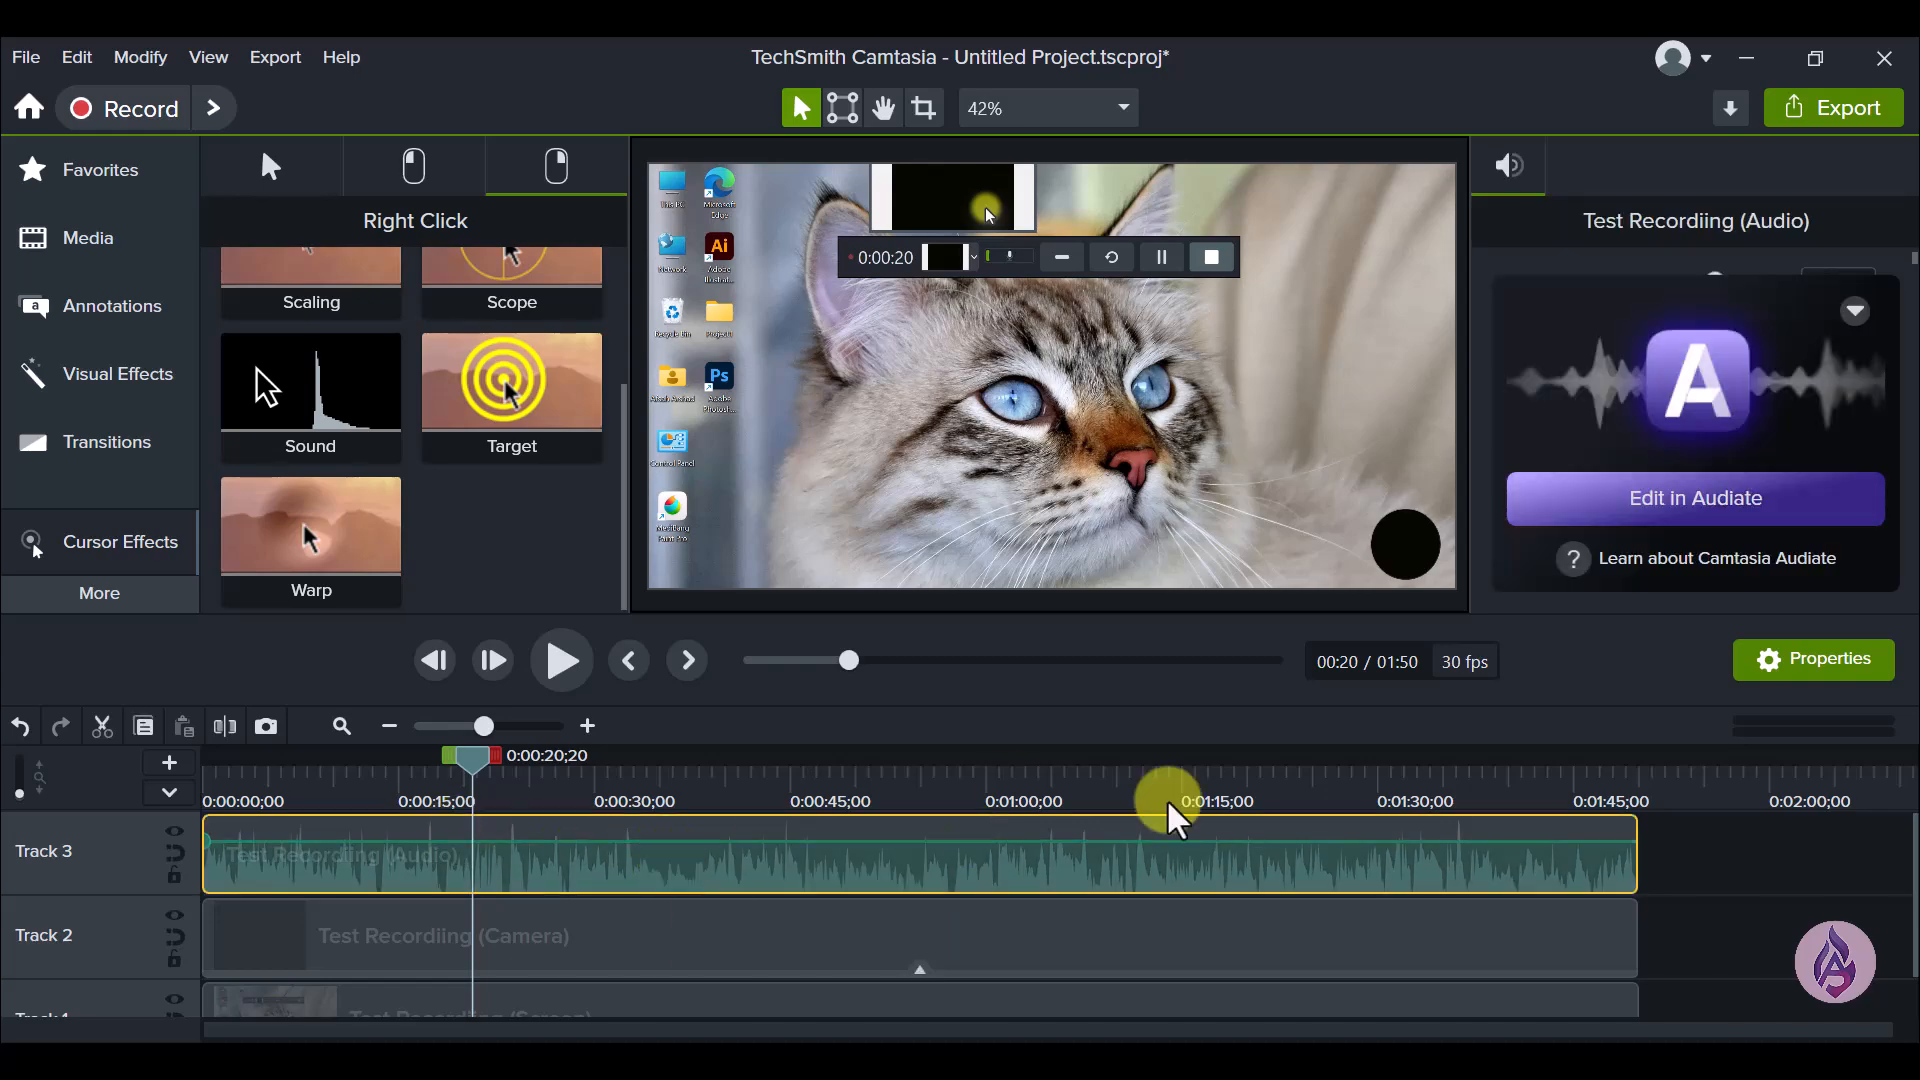
left_click(912, 937)
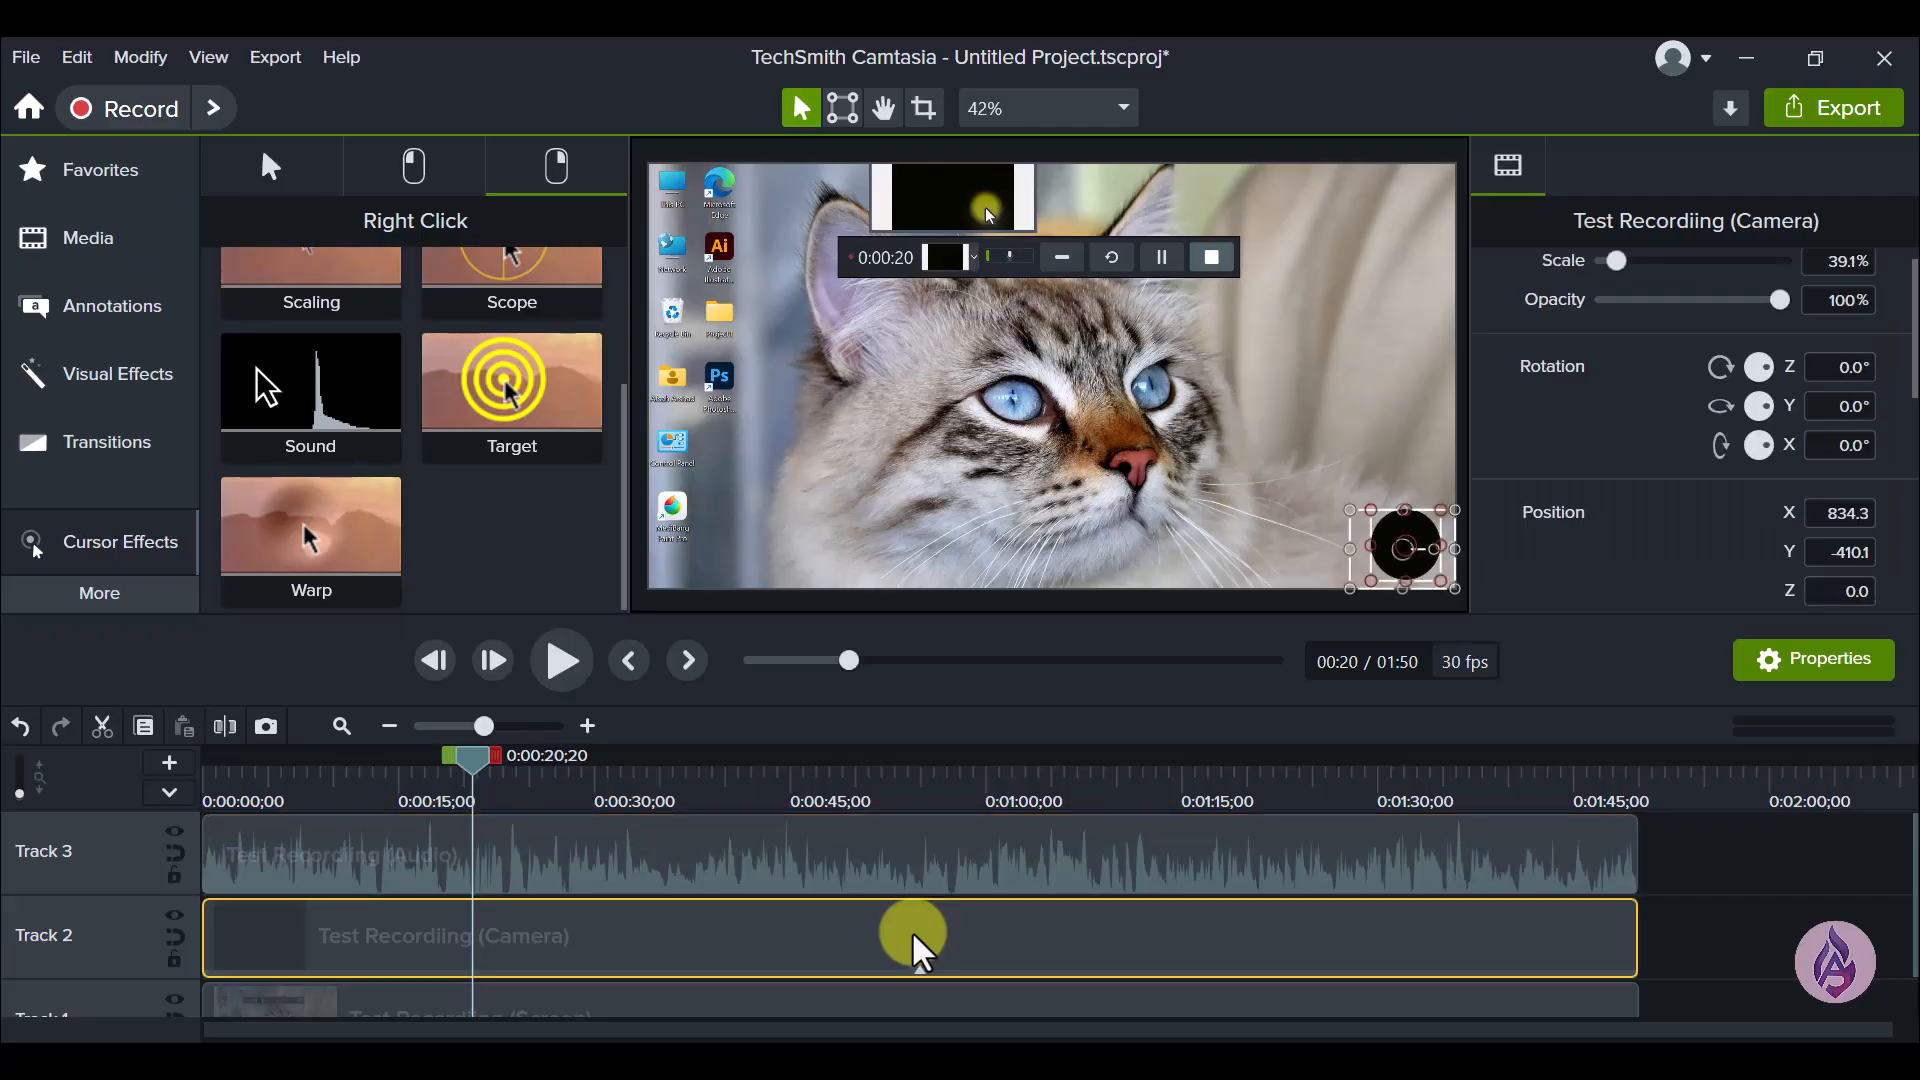
left_click(1656, 937)
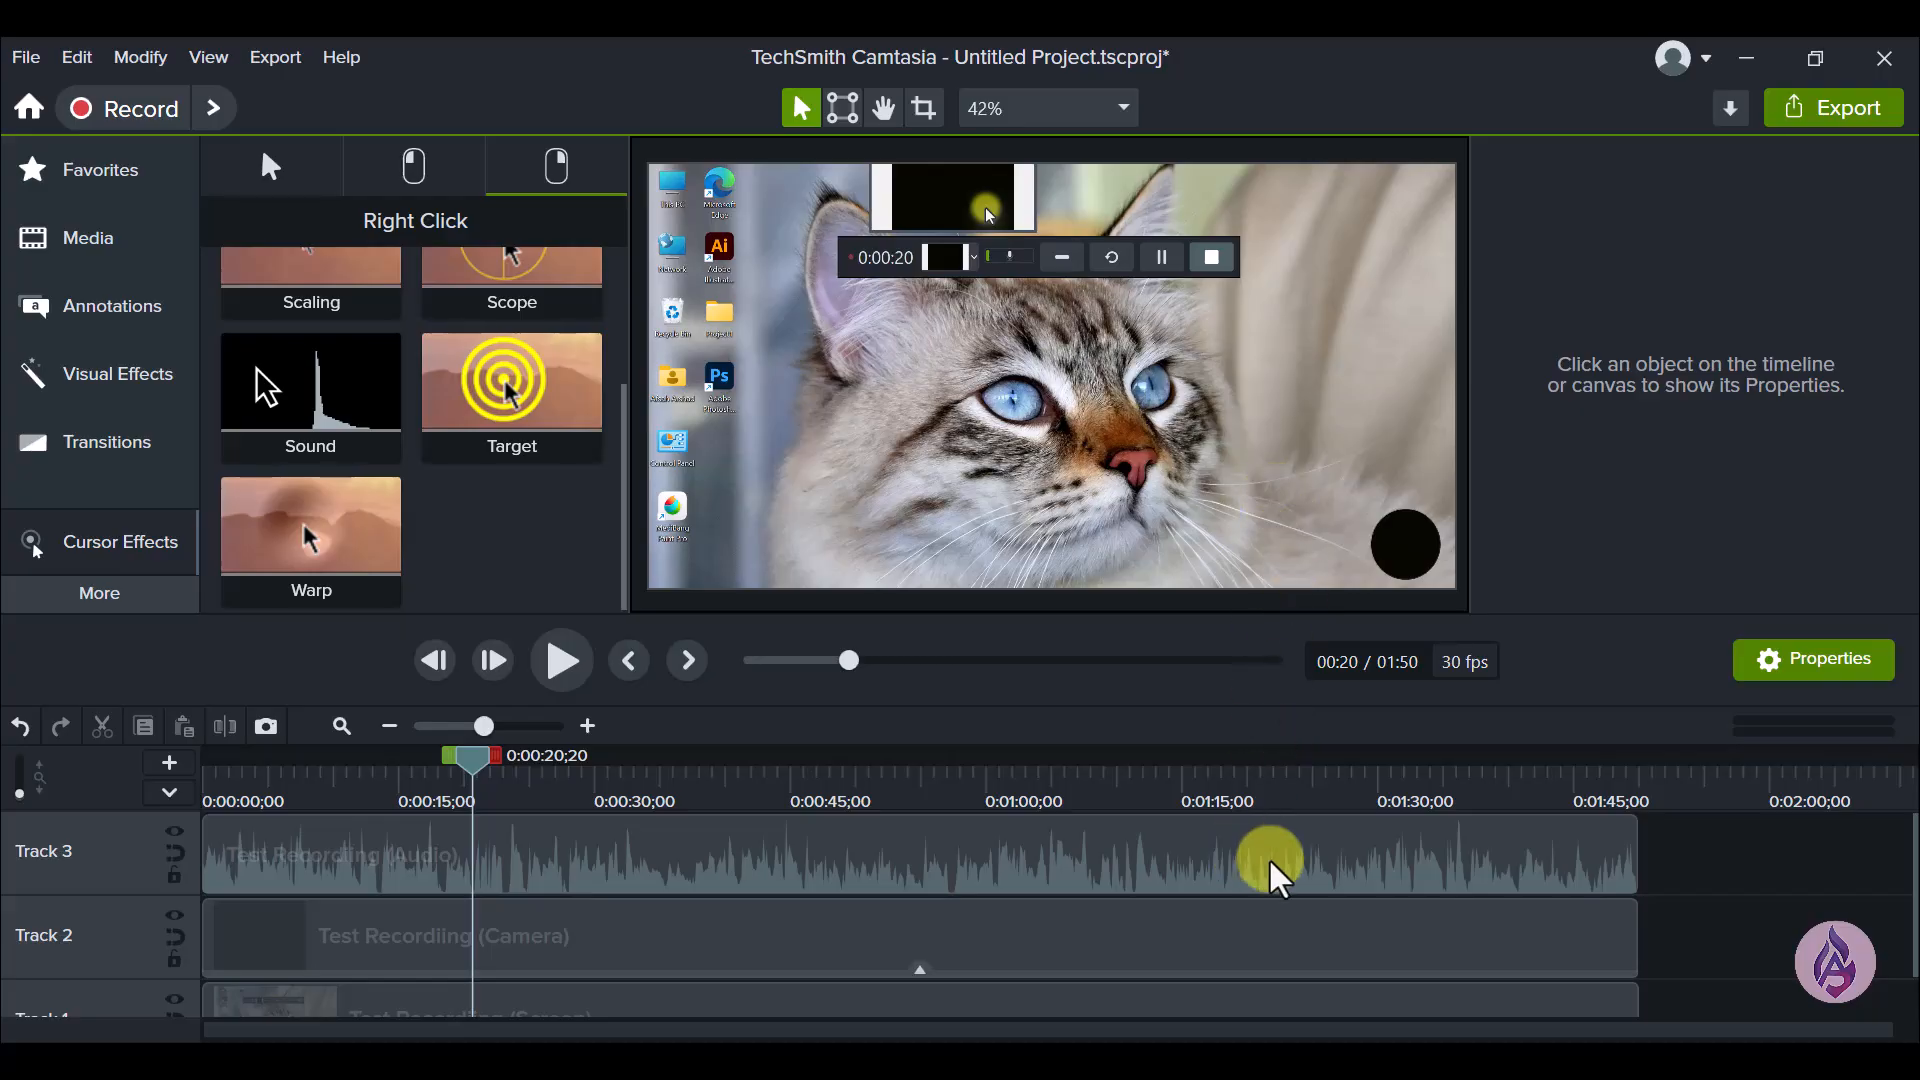
left_click(1338, 870)
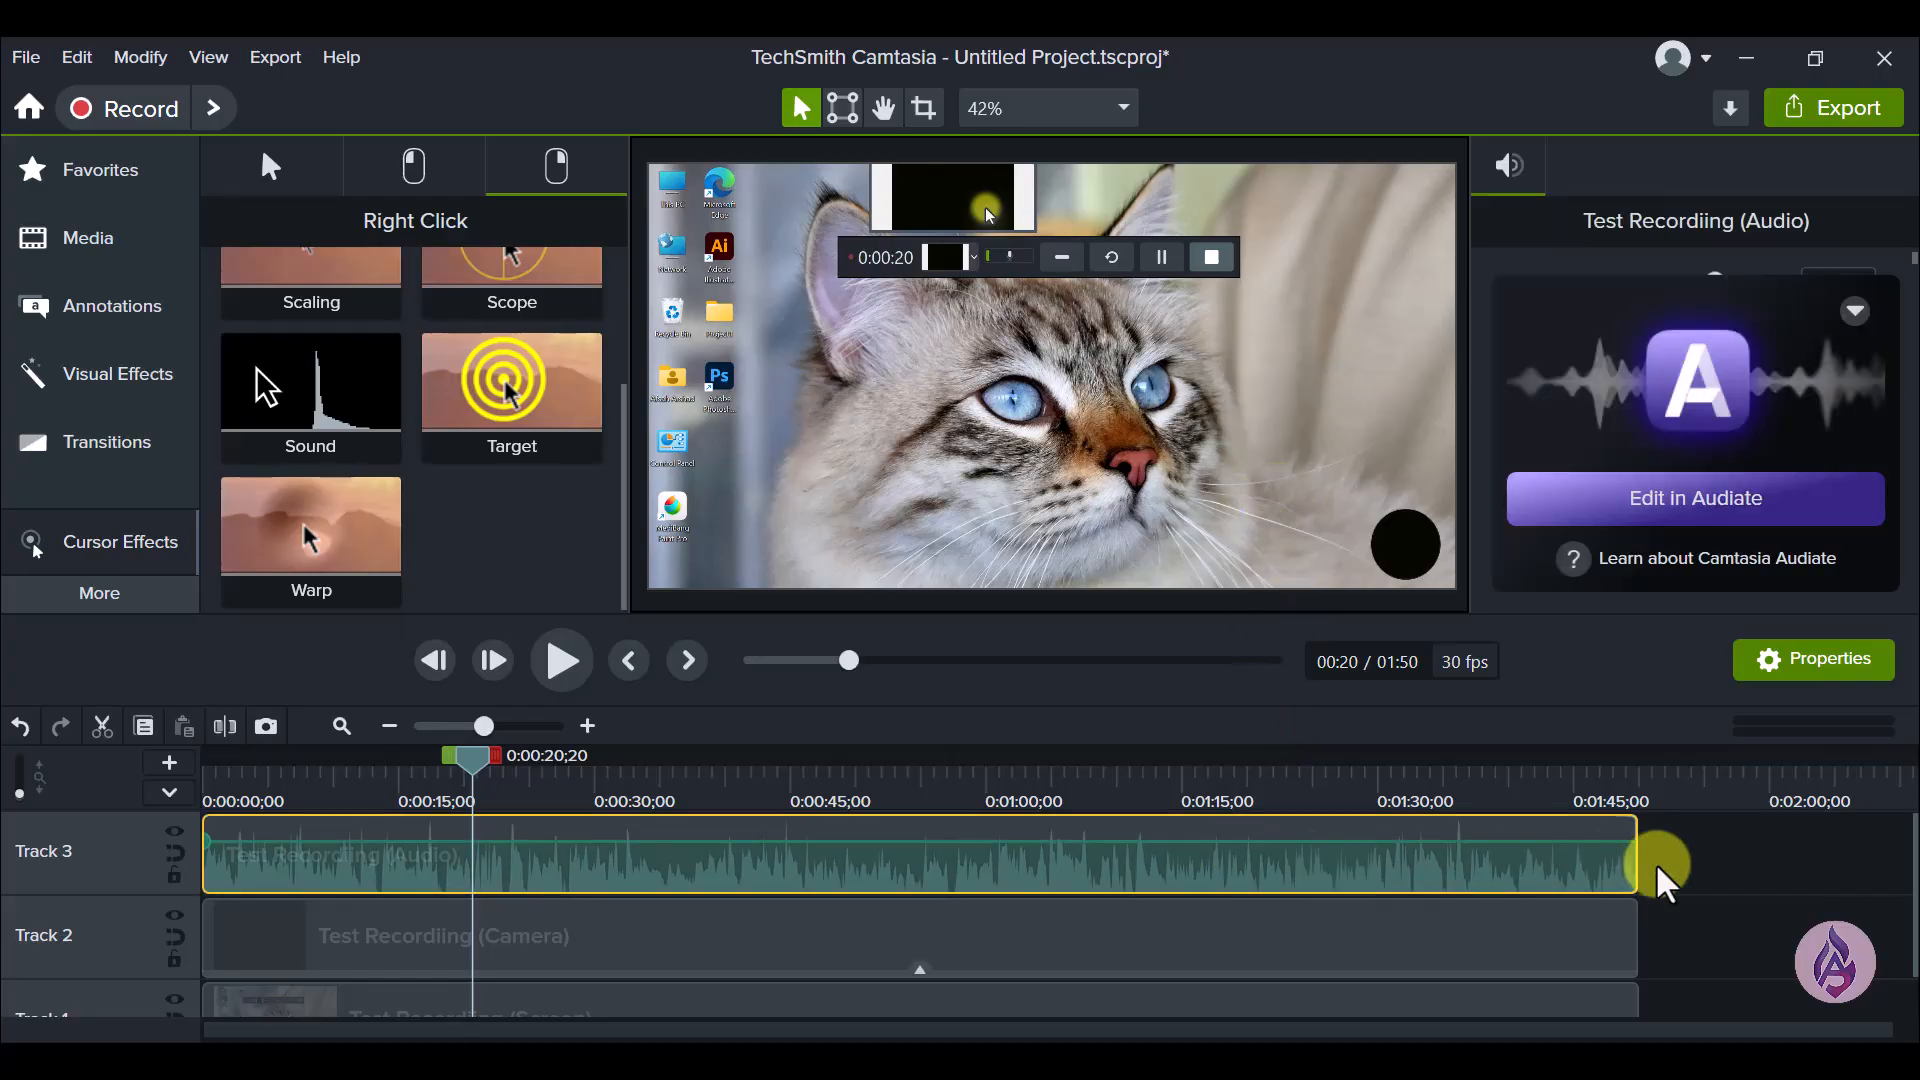